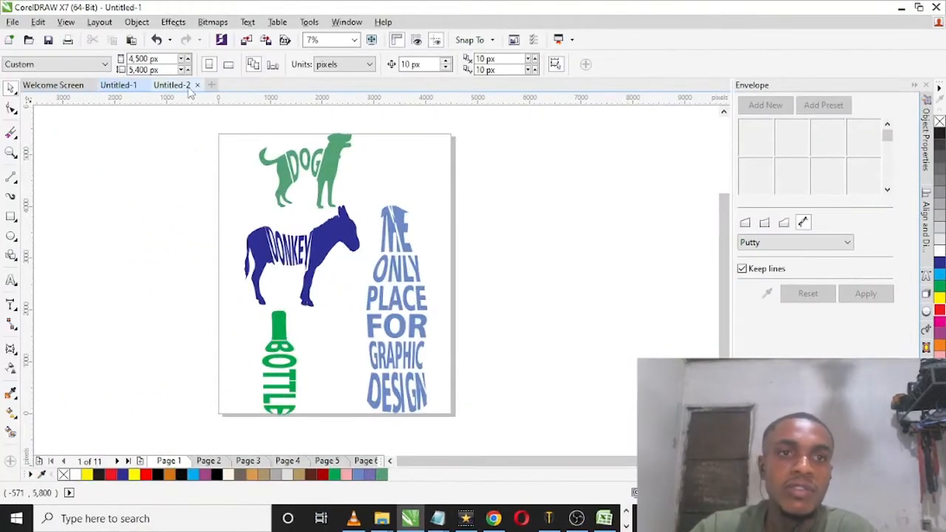
# Step: Switch to the Untitled-2 drawing and fill the bottle silhouette with magenta
pyautogui.click(189, 88)
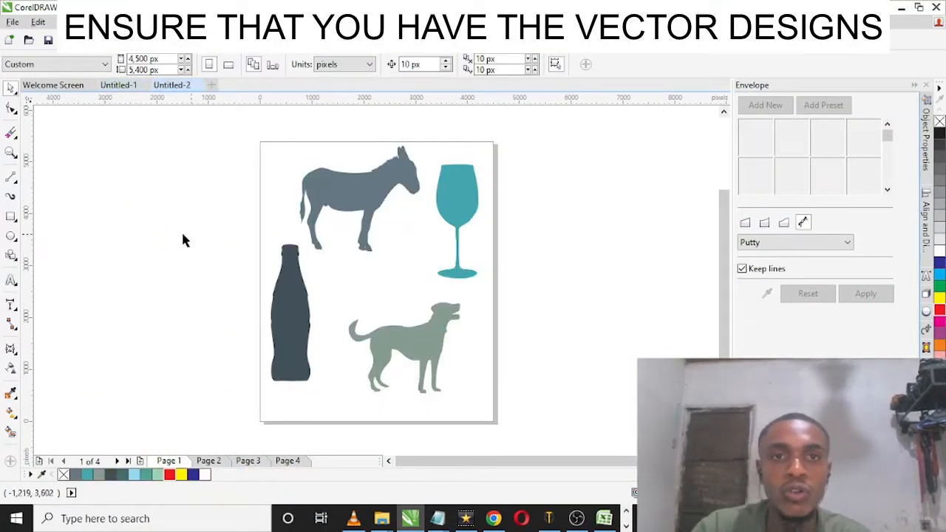
pyautogui.moveTo(169, 229); pyautogui.dragTo(338, 390)
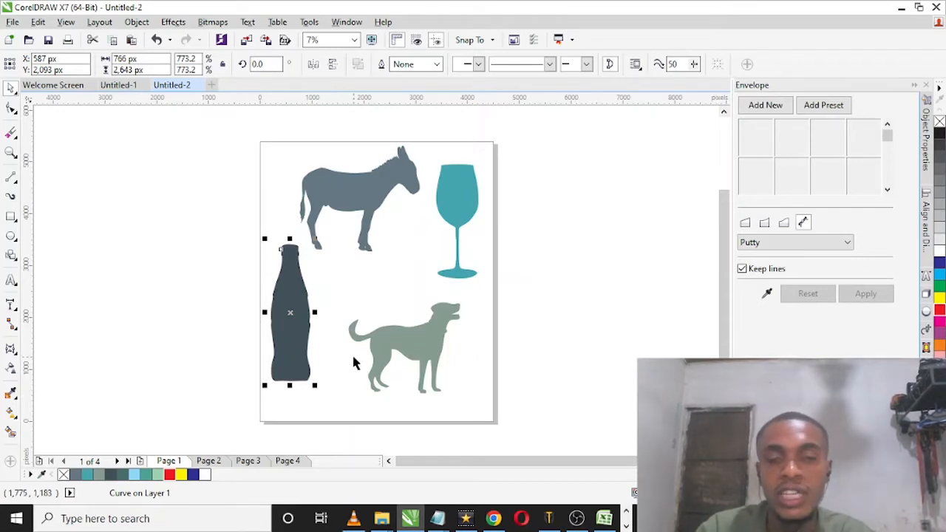
pyautogui.click(939, 320)
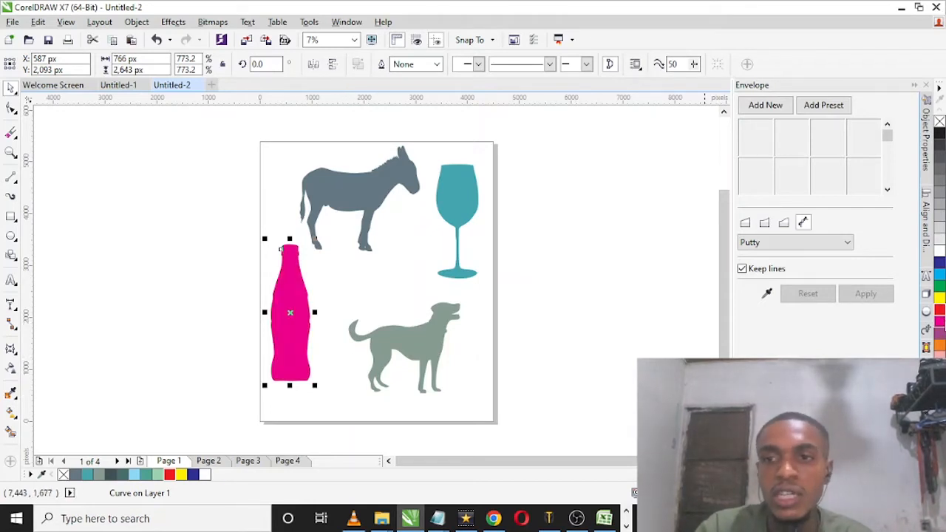
# Step: Fill the dog silhouette with red and the wine glass silhouette with green
pyautogui.click(417, 336)
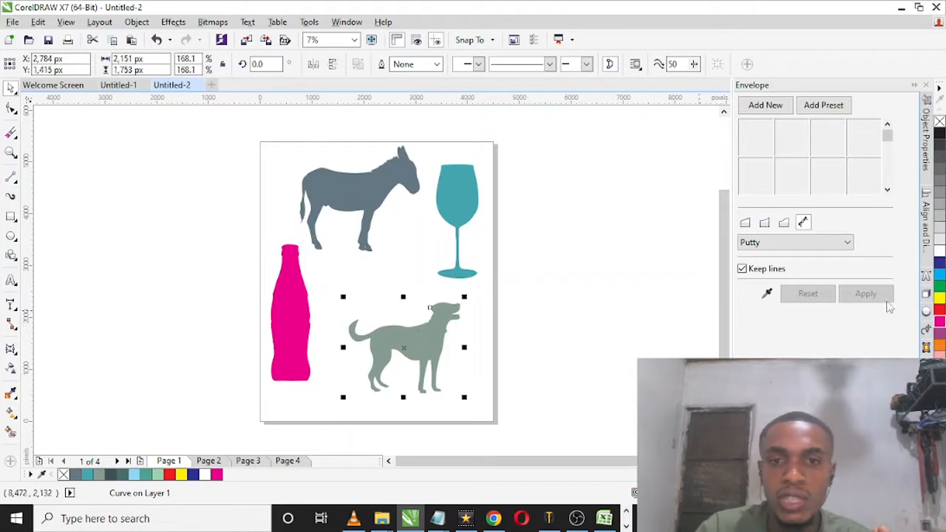
pyautogui.click(939, 309)
pyautogui.click(461, 211)
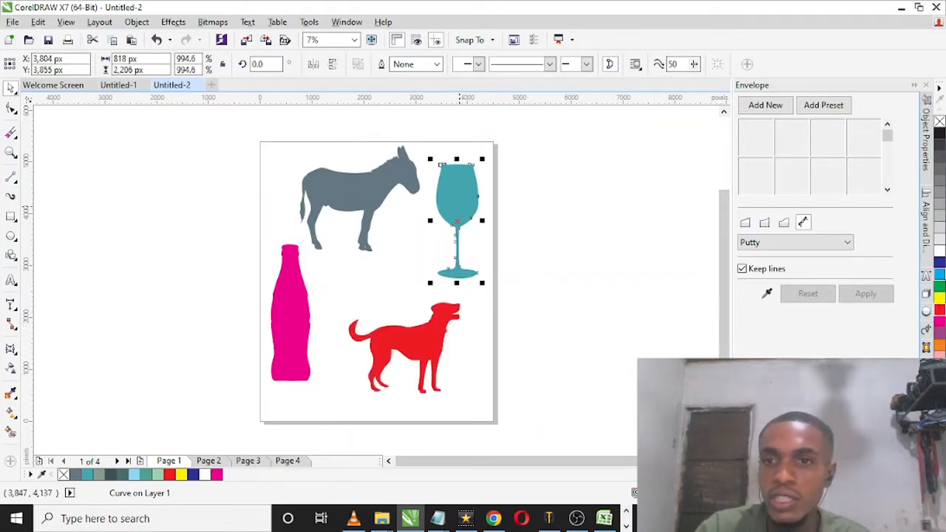
pyautogui.click(939, 287)
# Step: Try grey, magenta and orange fills on the donkey silhouette and settle on purple
pyautogui.click(368, 205)
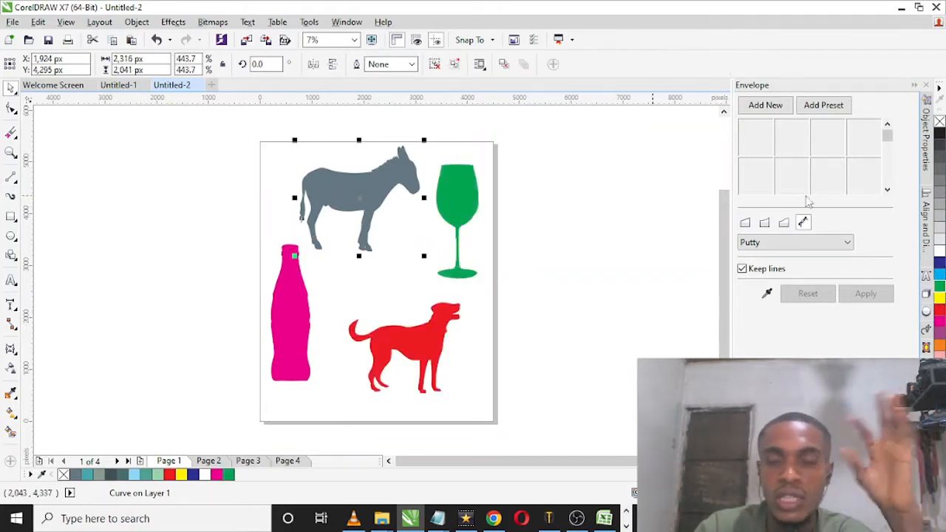
pyautogui.click(940, 191)
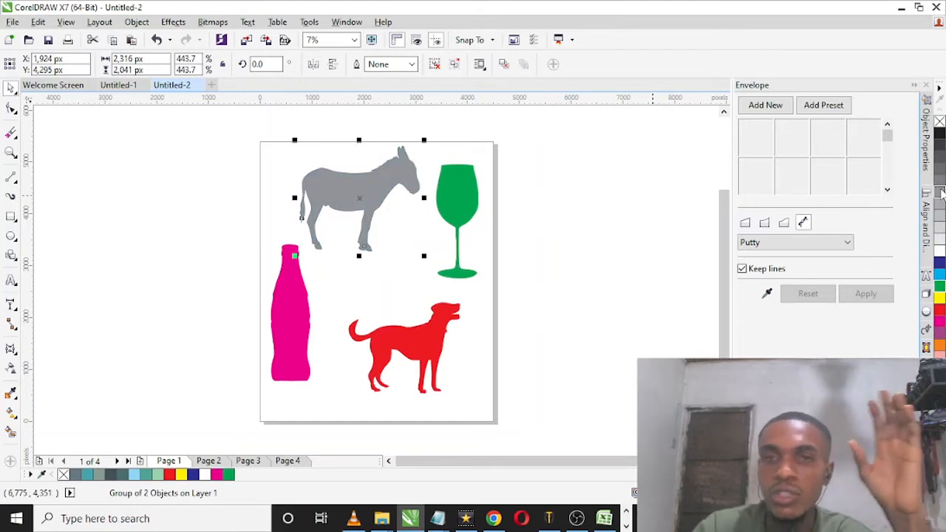
pyautogui.click(939, 323)
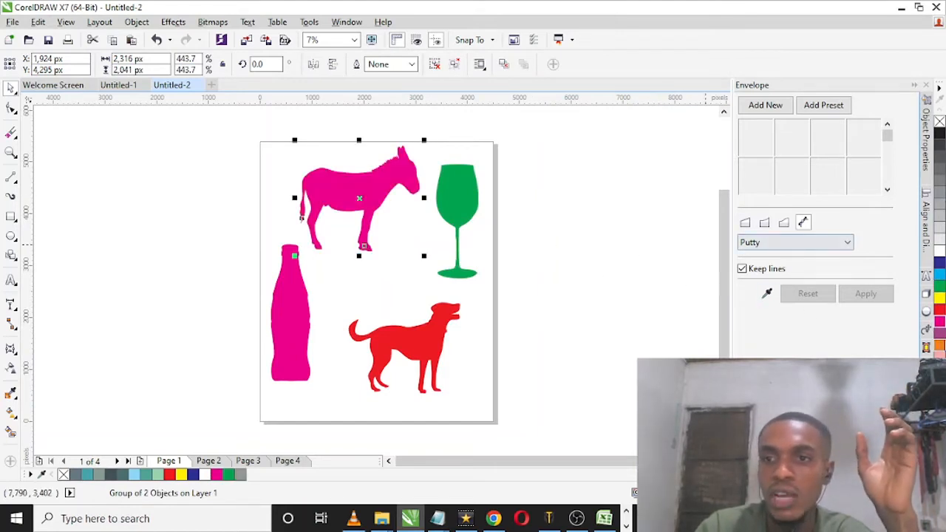
pyautogui.click(939, 344)
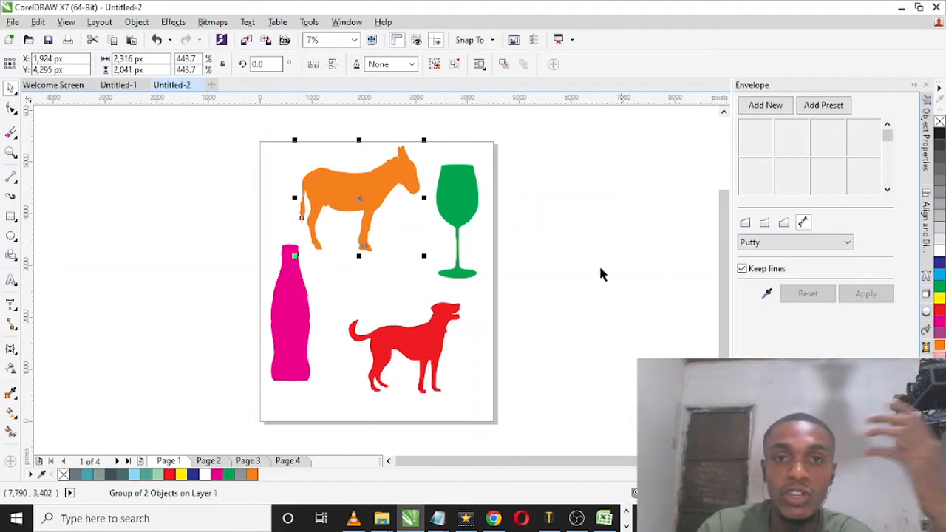
pyautogui.click(599, 269)
pyautogui.click(337, 176)
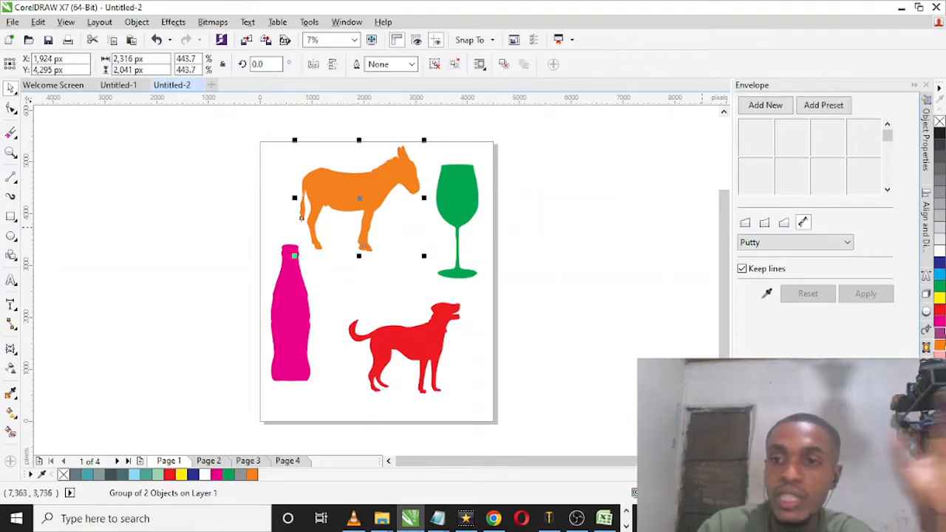
pyautogui.click(939, 332)
pyautogui.click(539, 270)
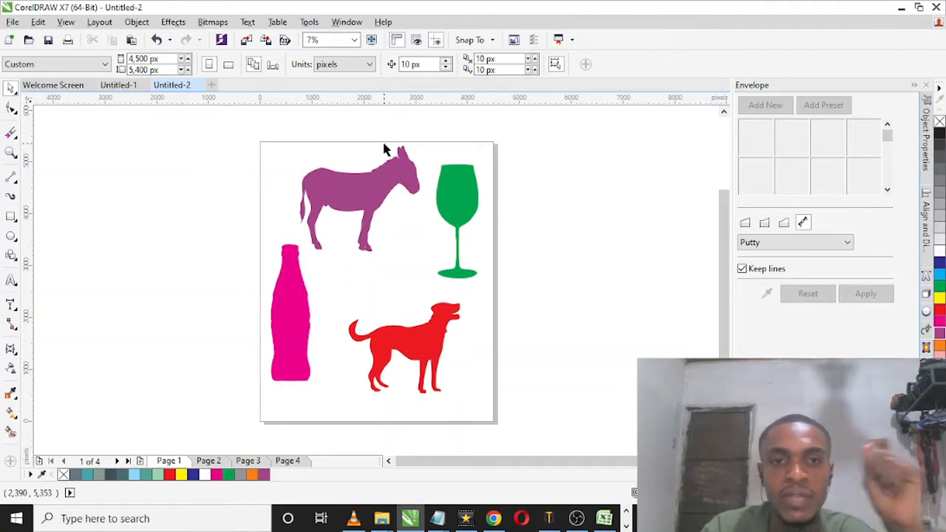
# Step: Change the wine glass silhouette's fill to dark blue
pyautogui.moveTo(170, 148); pyautogui.dragTo(506, 362)
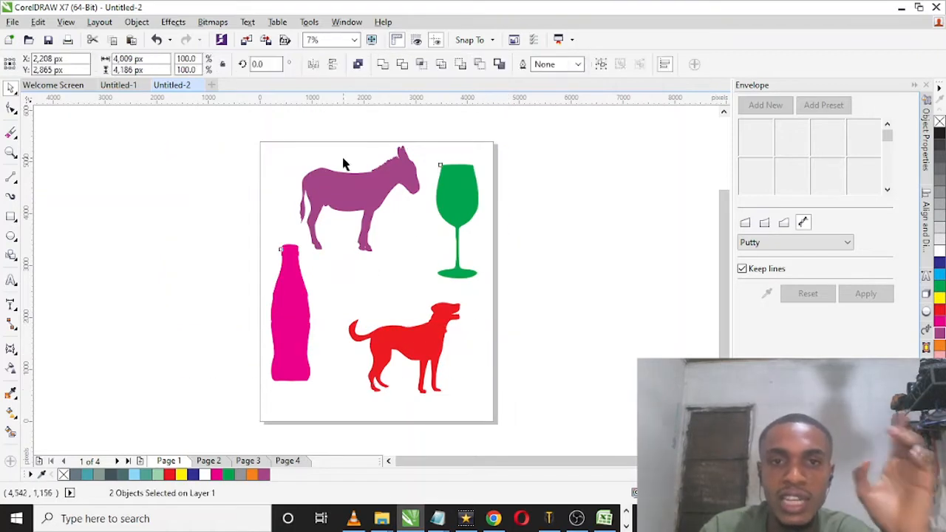
pyautogui.click(439, 191)
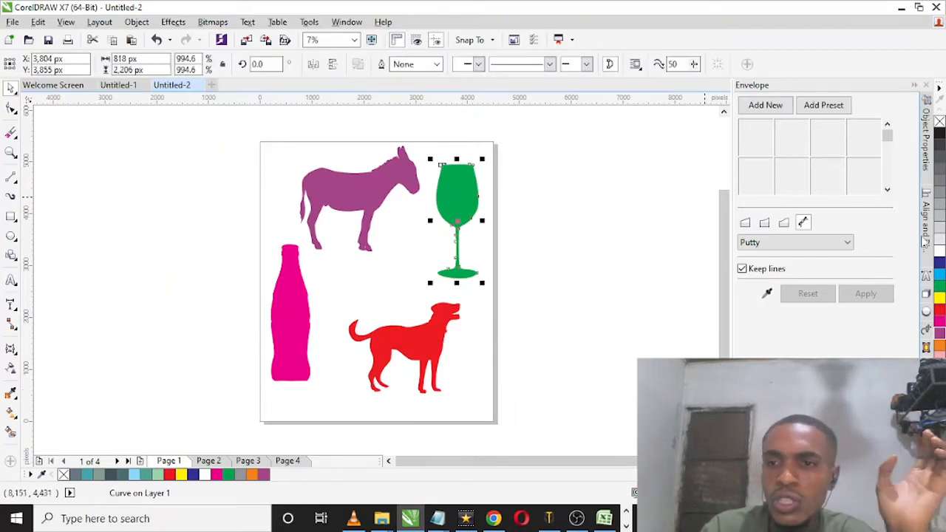
pyautogui.click(939, 264)
pyautogui.click(615, 285)
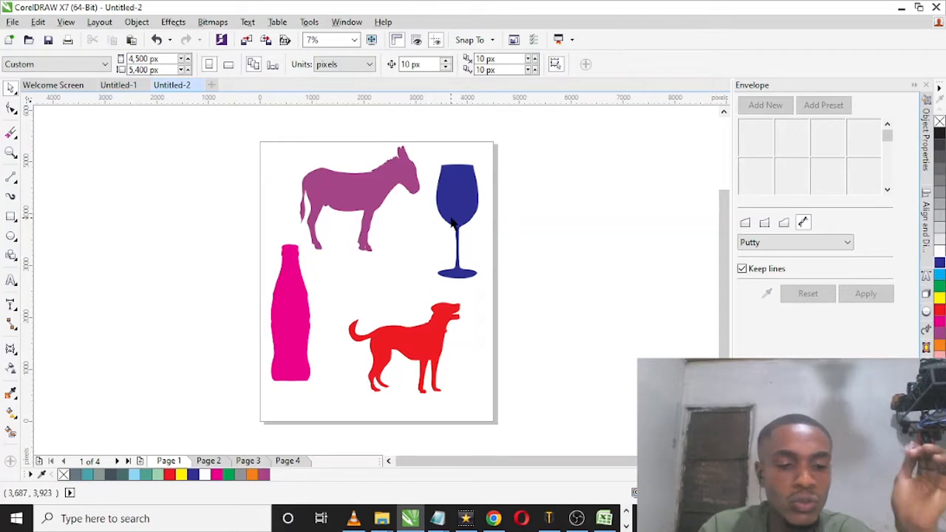
# Step: Switch to the Chrome browser and go to the FreeSVG home page at freesvg.org
pyautogui.click(493, 518)
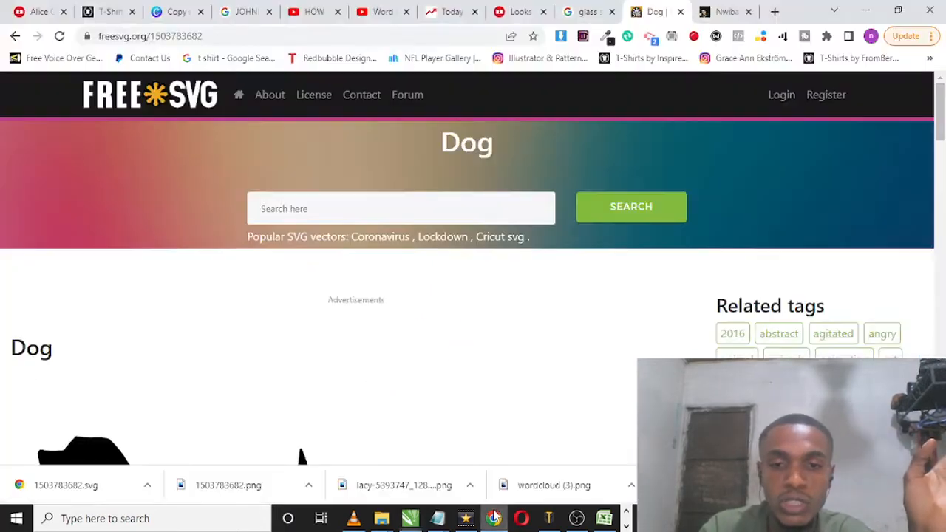
pyautogui.scroll(-2, 292, 188)
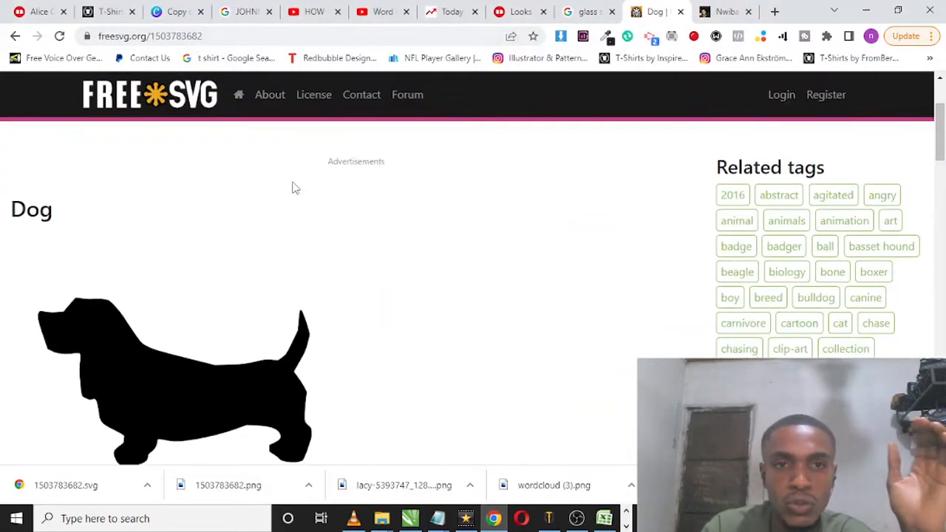
pyautogui.click(211, 116)
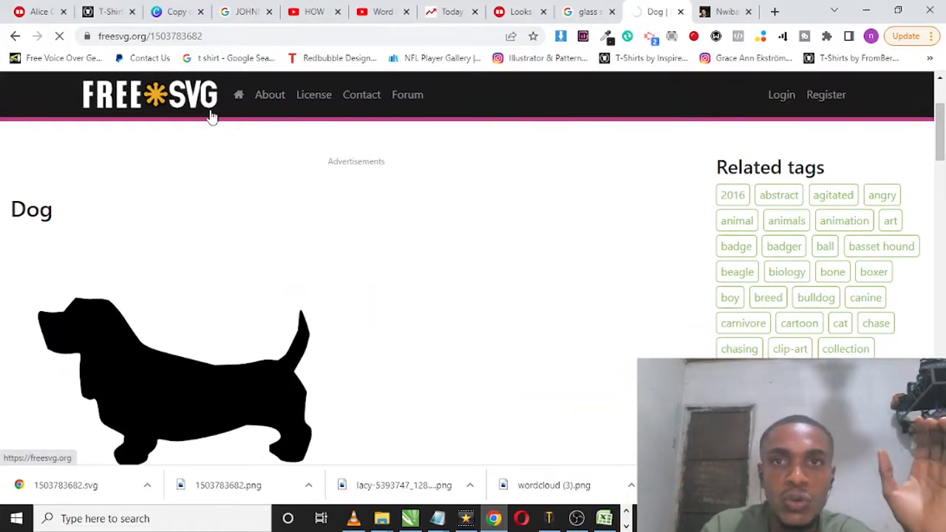
pyautogui.scroll(2, 116, 275)
pyautogui.scroll(-4, 153, 362)
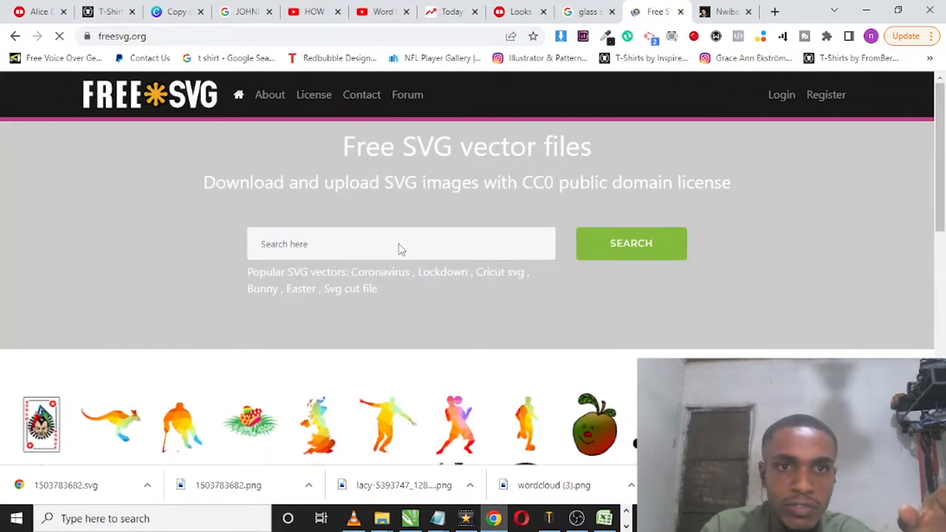
# Step: Search FreeSVG for DOG and open the page of the short-legged black dog silhouette from the results
pyautogui.click(400, 244)
pyautogui.write('DOG')
pyautogui.press('Return')
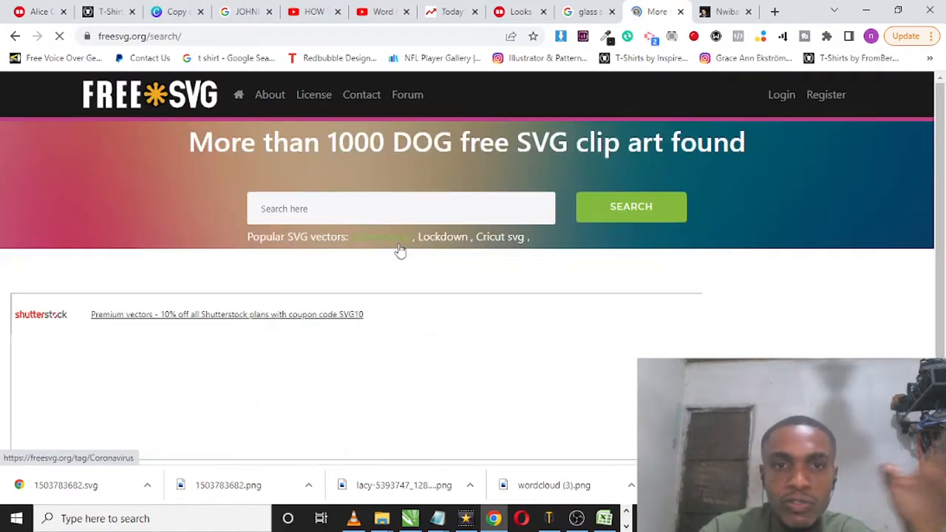
pyautogui.scroll(-15, 427, 248)
pyautogui.scroll(15, 427, 249)
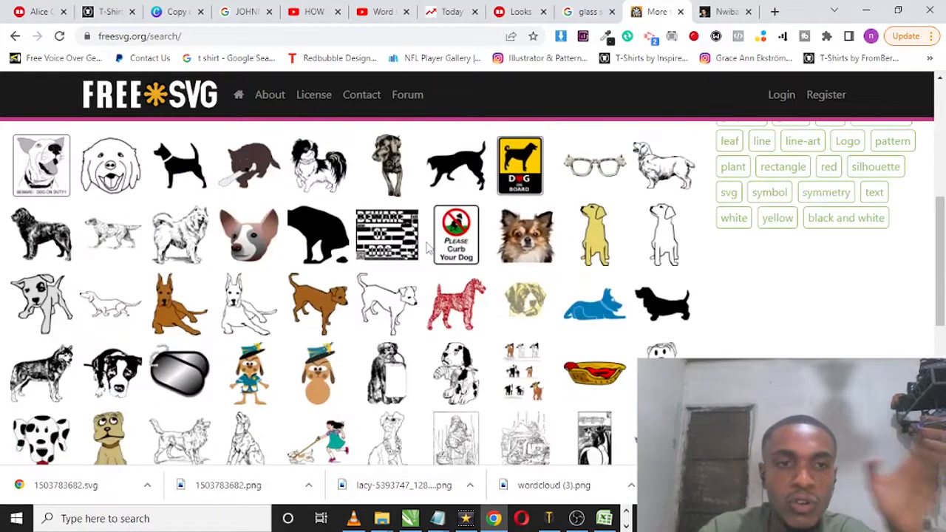
pyautogui.scroll(-3, 427, 251)
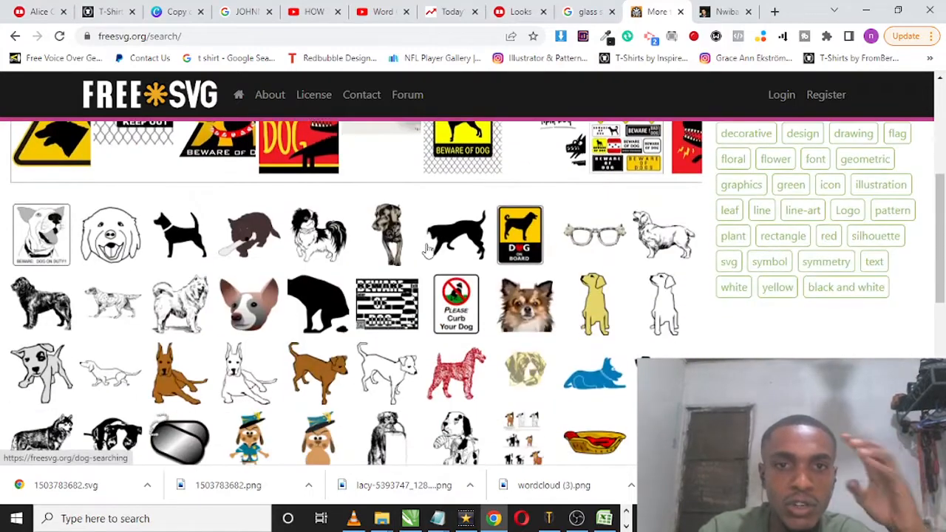
pyautogui.click(427, 250)
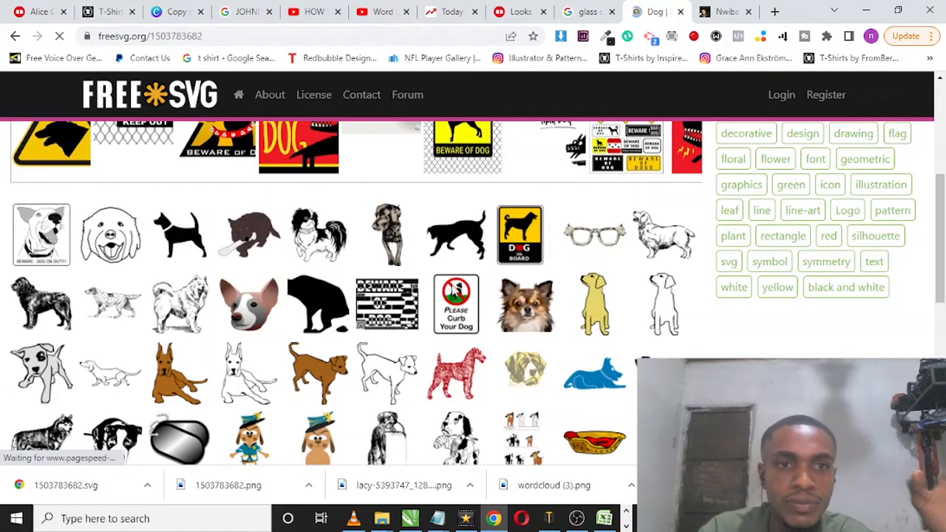
# Step: Download the black dog silhouette as an SVG file
pyautogui.scroll(-5, 380, 274)
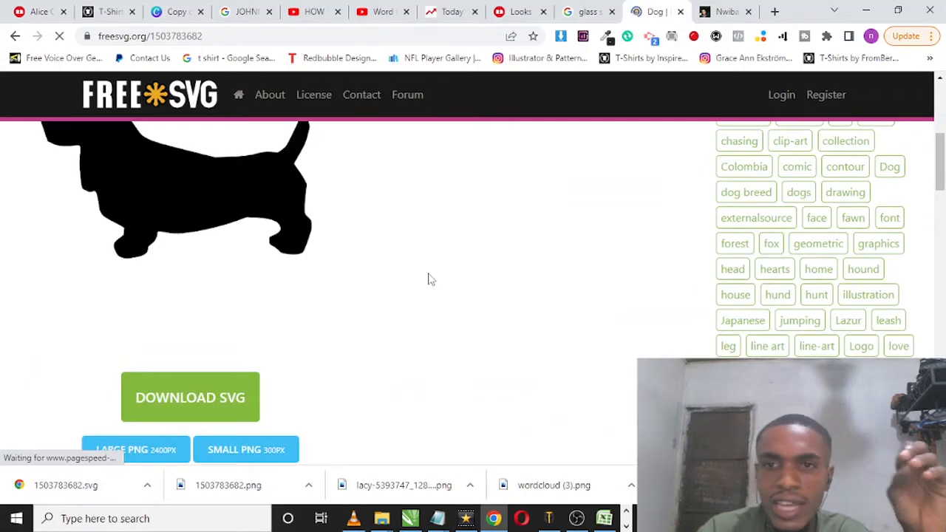
pyautogui.scroll(1, 205, 282)
pyautogui.scroll(-2, 198, 281)
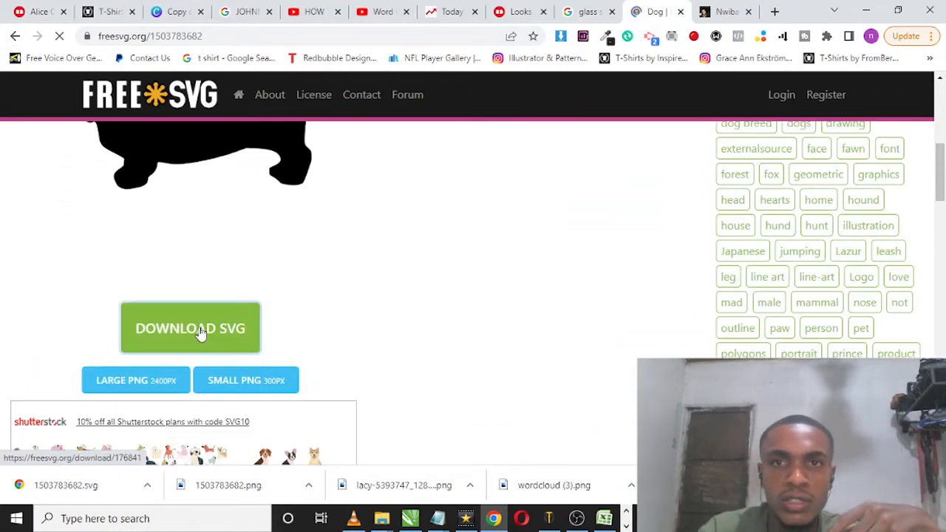
pyautogui.scroll(3, 236, 222)
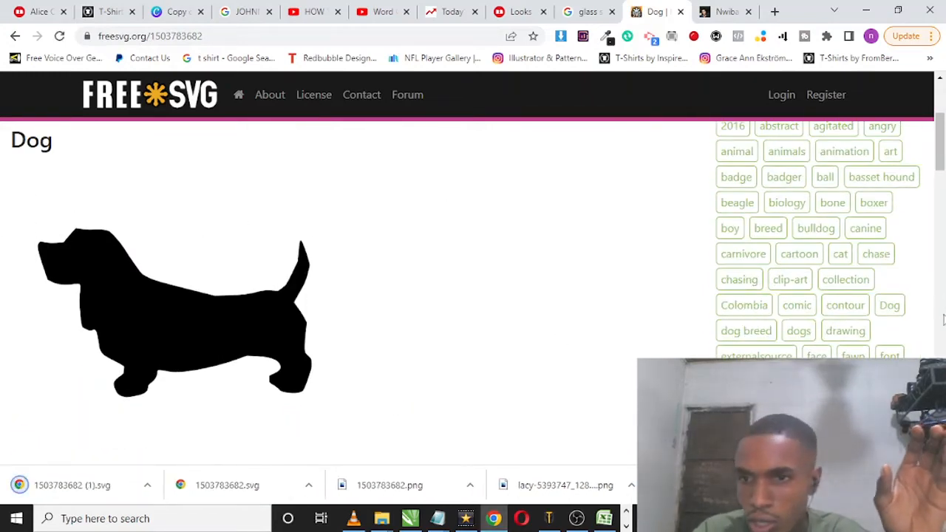
pyautogui.scroll(-1, 883, 337)
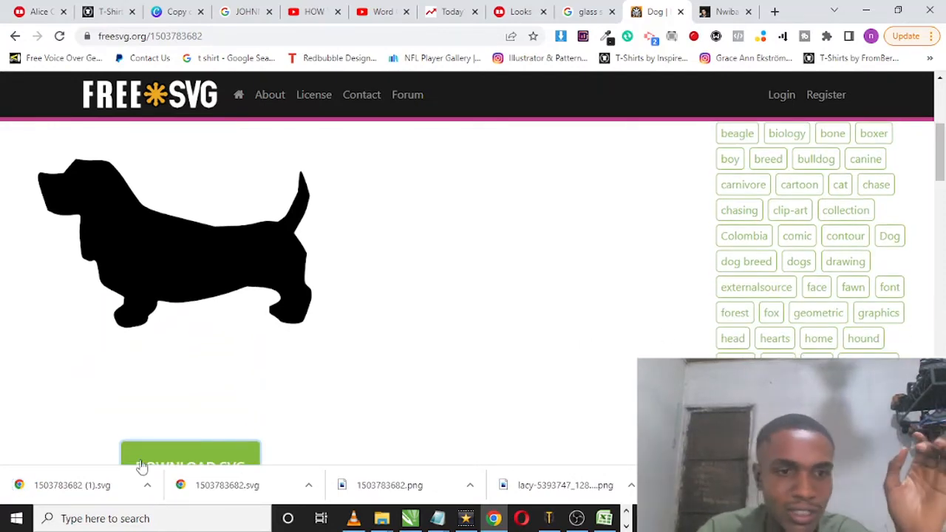
pyautogui.click(415, 516)
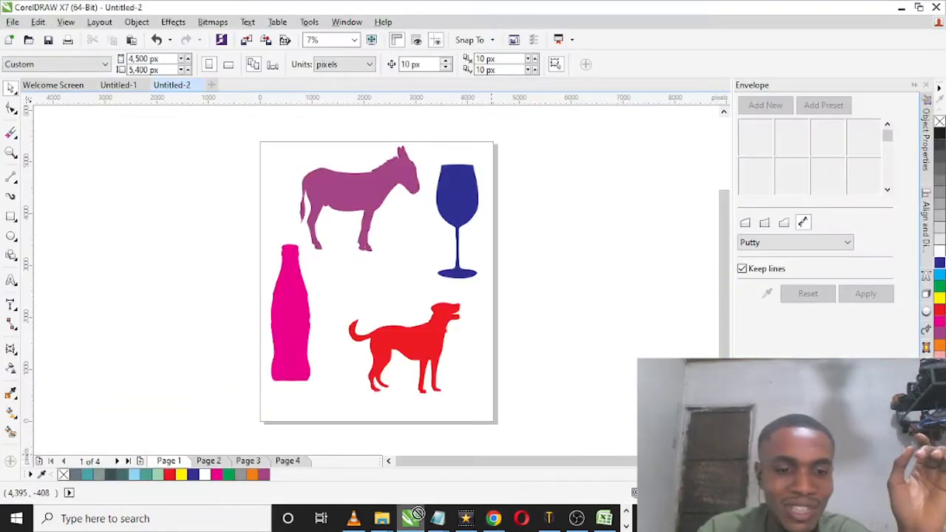
pyautogui.moveTo(417, 514); pyautogui.dragTo(652, 313)
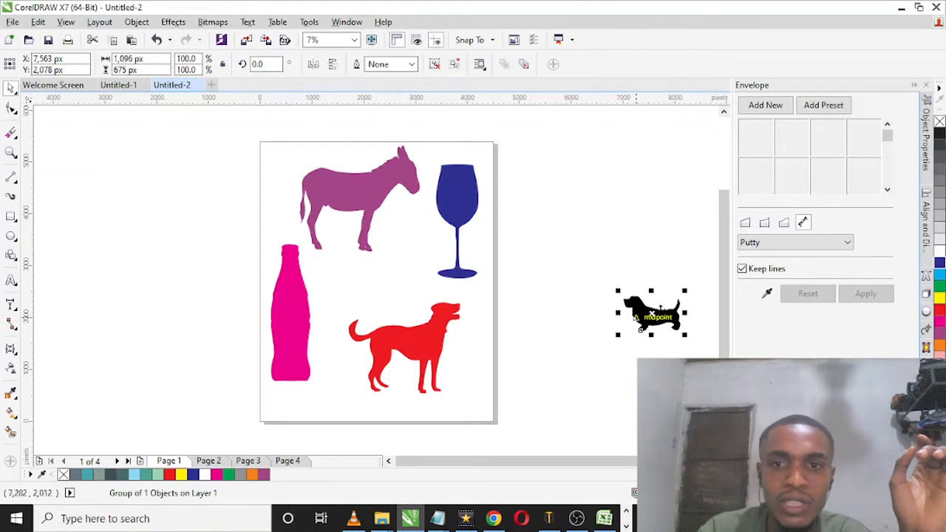
pyautogui.click(939, 322)
pyautogui.click(939, 310)
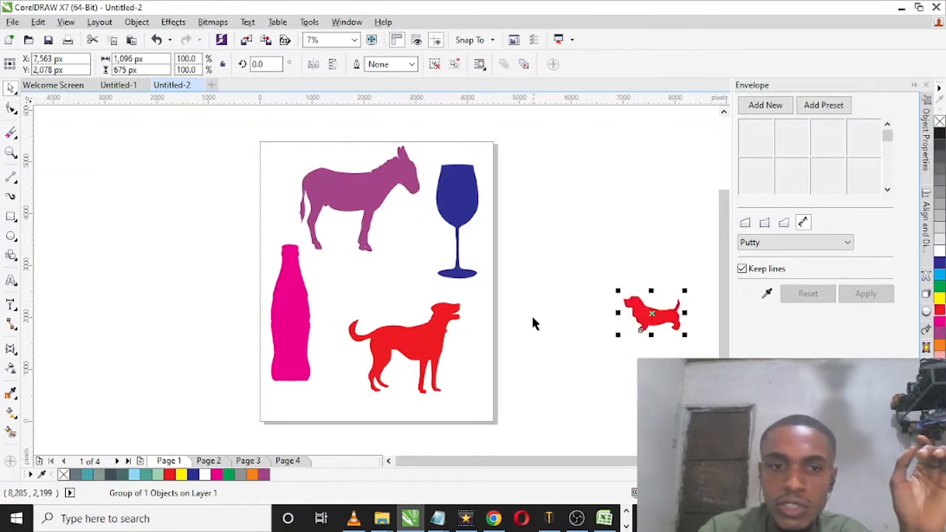
# Step: On Page 2, enlarge the imported red dog to about 6,095 px wide and move it over the page
pyautogui.click(218, 460)
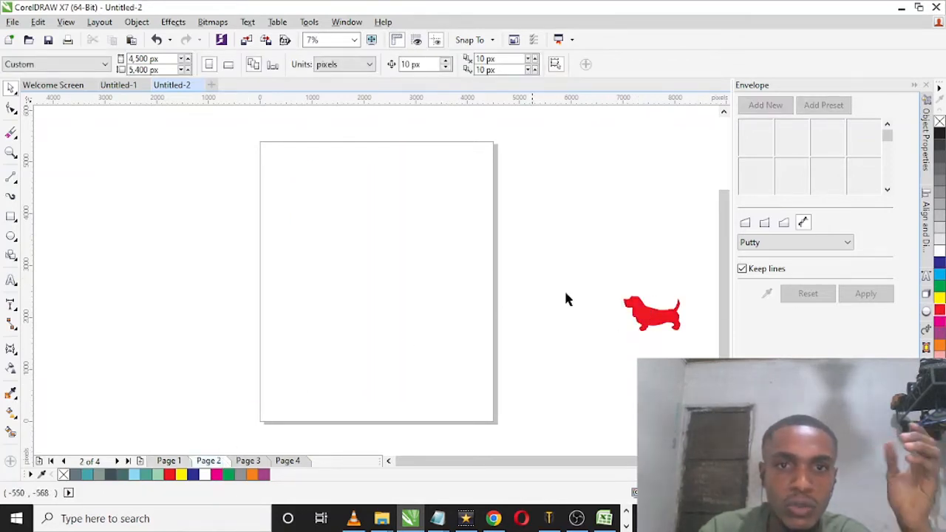
pyautogui.click(660, 317)
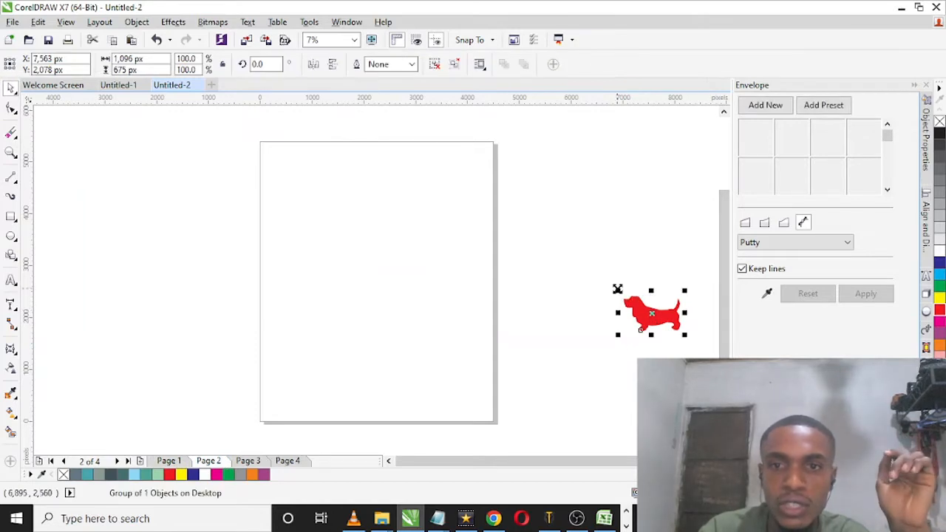
pyautogui.moveTo(618, 289); pyautogui.dragTo(359, 131)
pyautogui.moveTo(477, 207); pyautogui.dragTo(355, 227)
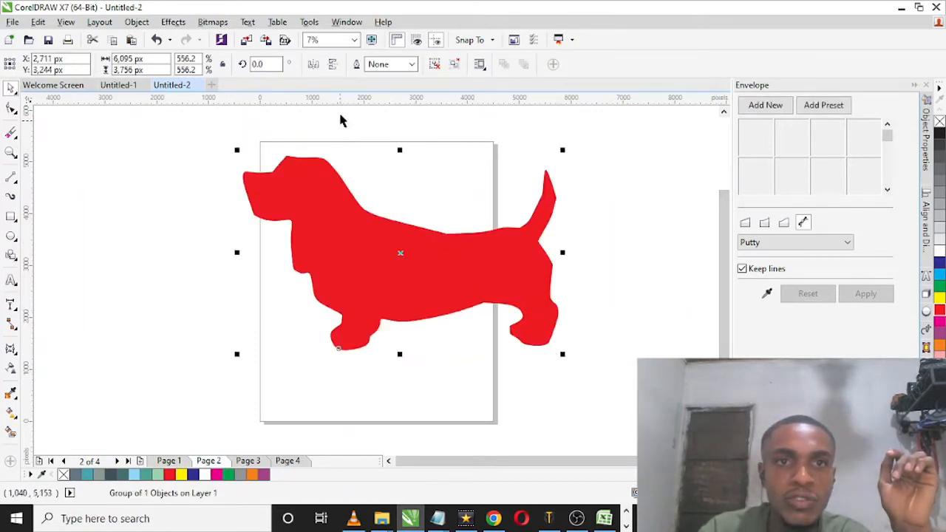
# Step: Undo a trial vertical flip of the dog, mirror it horizontally and scale it down to about 3,877 px wide
pyautogui.click(332, 66)
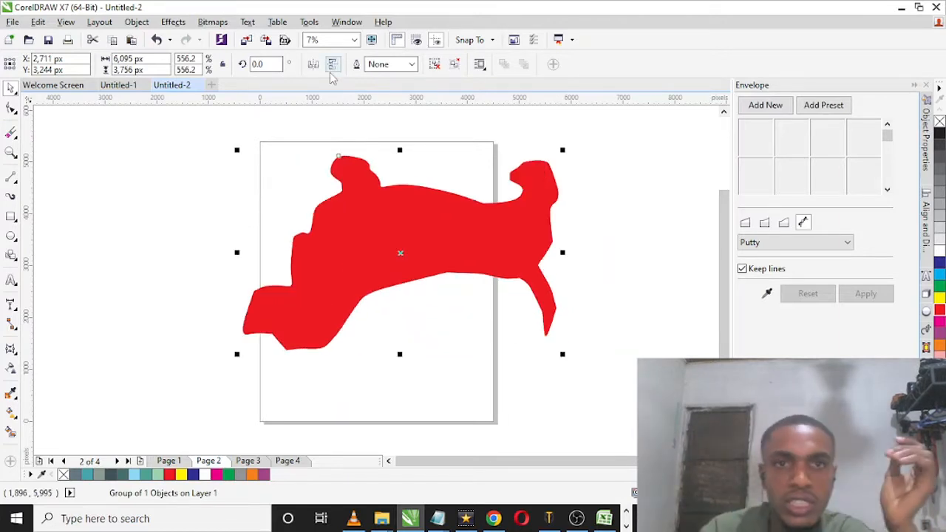
pyautogui.hotkey('ctrl', 'z')
pyautogui.click(314, 65)
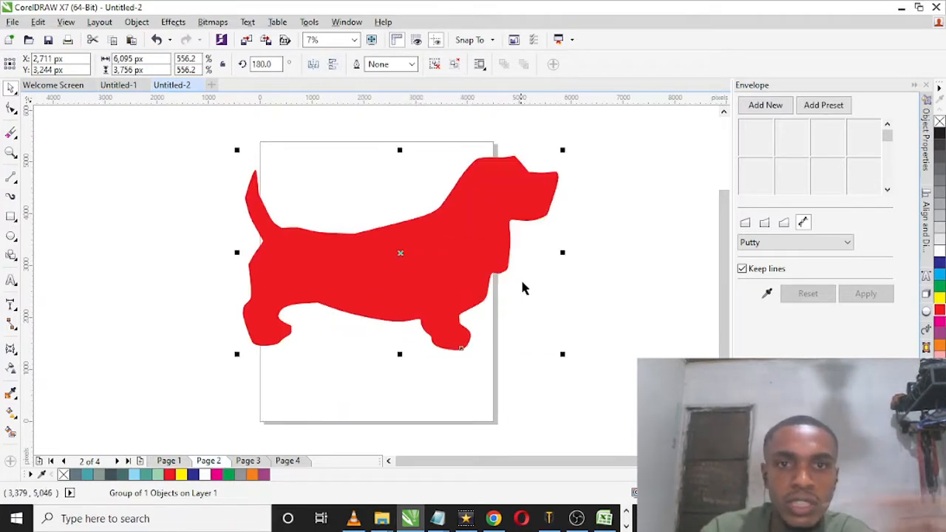
pyautogui.moveTo(565, 354); pyautogui.dragTo(447, 280)
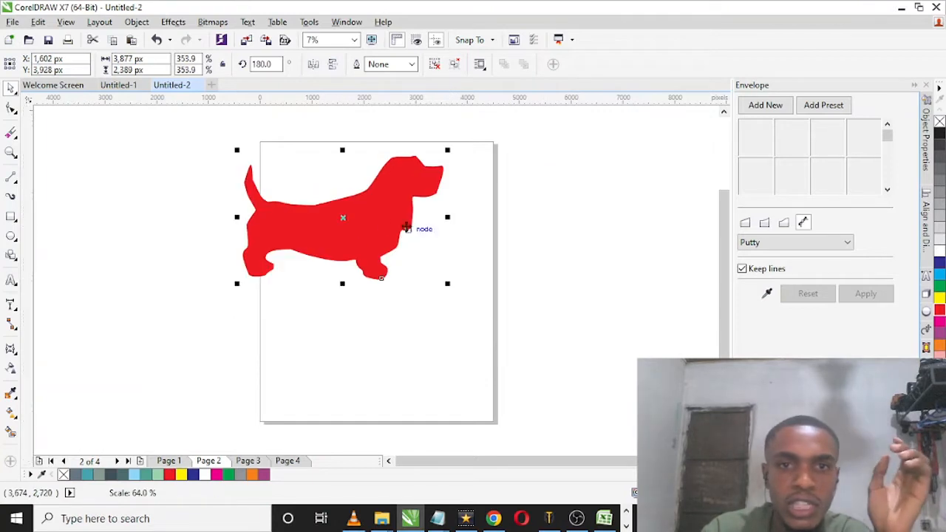
# Step: Draw a closed four-sided shape about 1,443 px wide and 2,059 px high across the dog's middle and fill it with dark blue
pyautogui.click(531, 267)
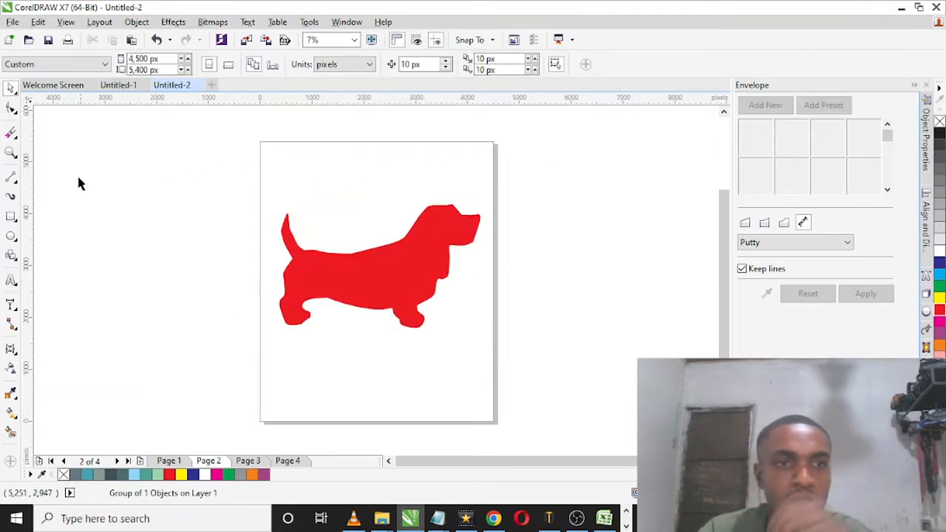
pyautogui.click(11, 178)
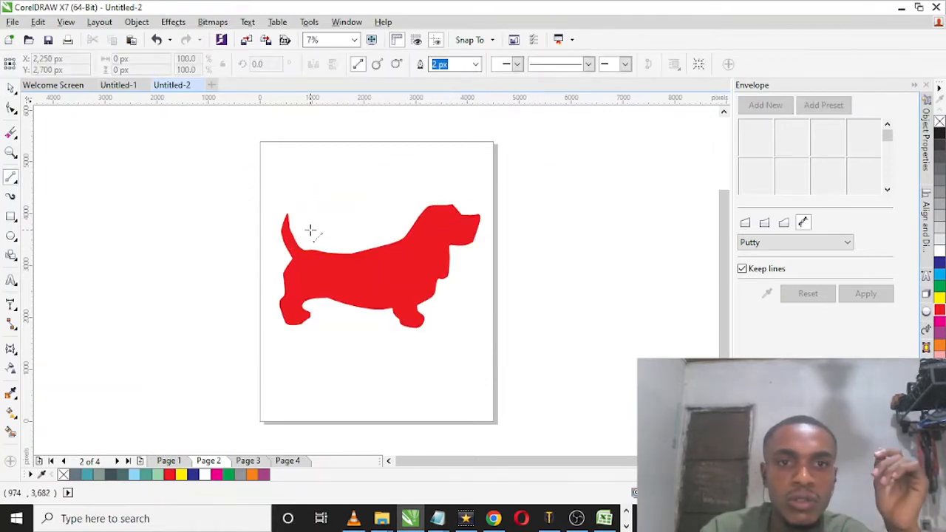
pyautogui.moveTo(311, 230)
pyautogui.mouseDown()
pyautogui.moveTo(323, 316)
pyautogui.moveTo(388, 319)
pyautogui.moveTo(397, 200)
pyautogui.moveTo(385, 212)
pyautogui.moveTo(311, 214)
pyautogui.moveTo(310, 230)
pyautogui.mouseUp()
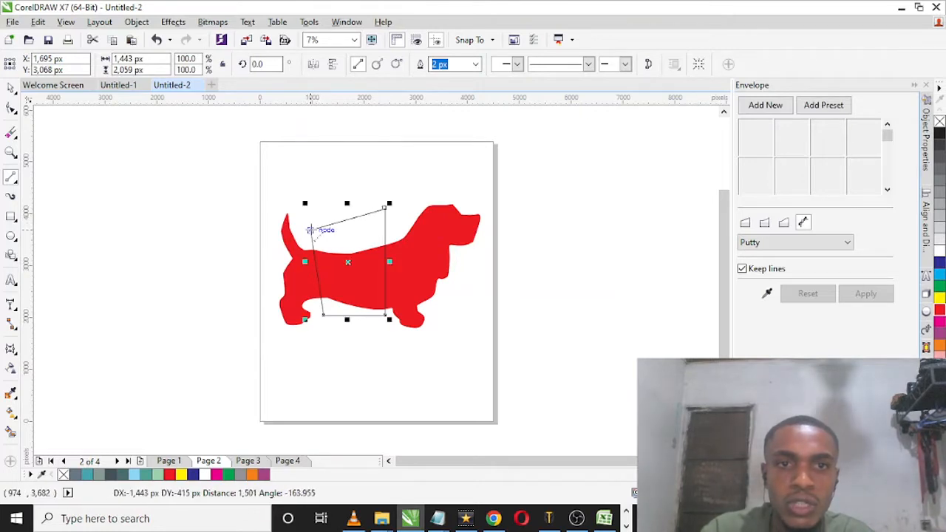
pyautogui.click(939, 263)
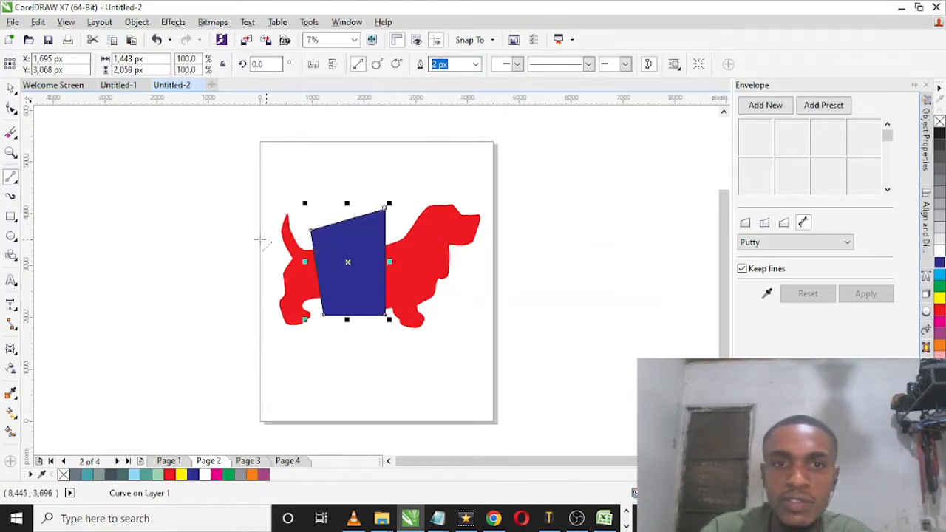
pyautogui.click(14, 89)
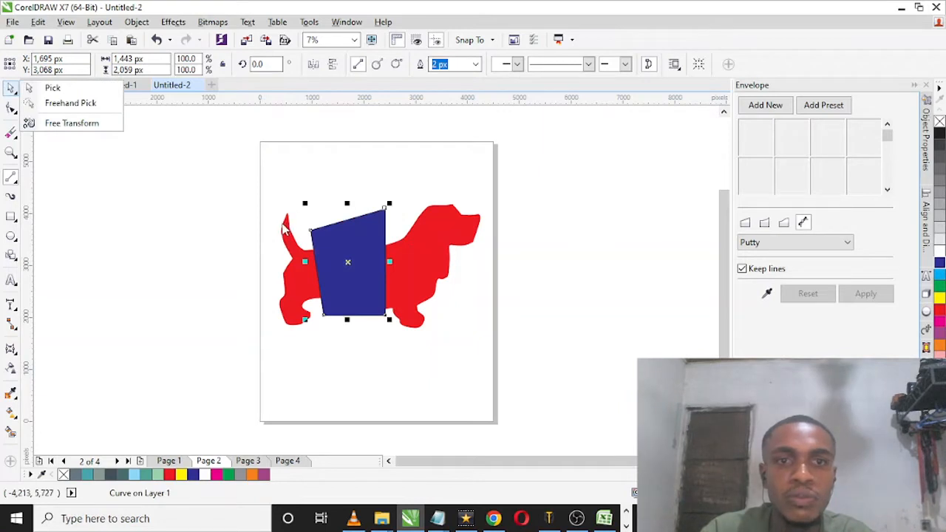
pyautogui.click(52, 88)
pyautogui.click(220, 244)
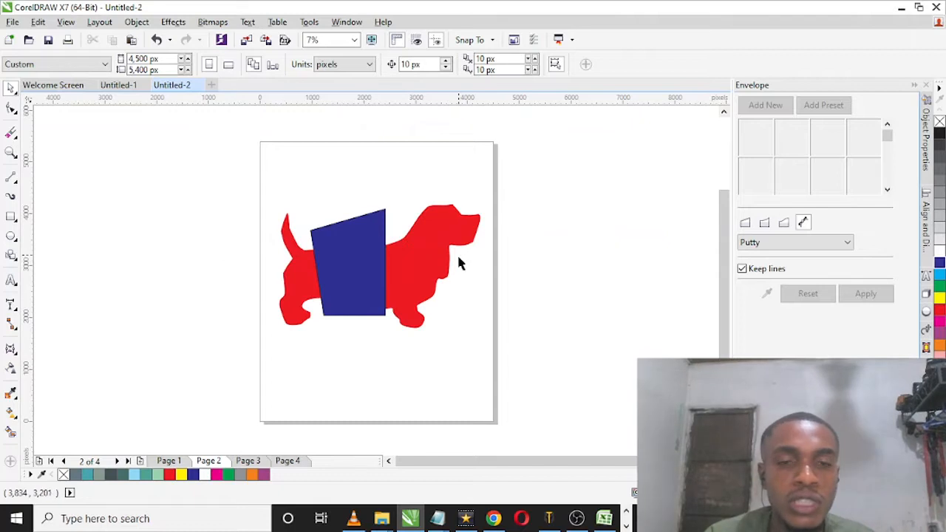
# Step: Intersect the blue shape with the red dog to create a separate piece from their overlap
pyautogui.click(368, 280)
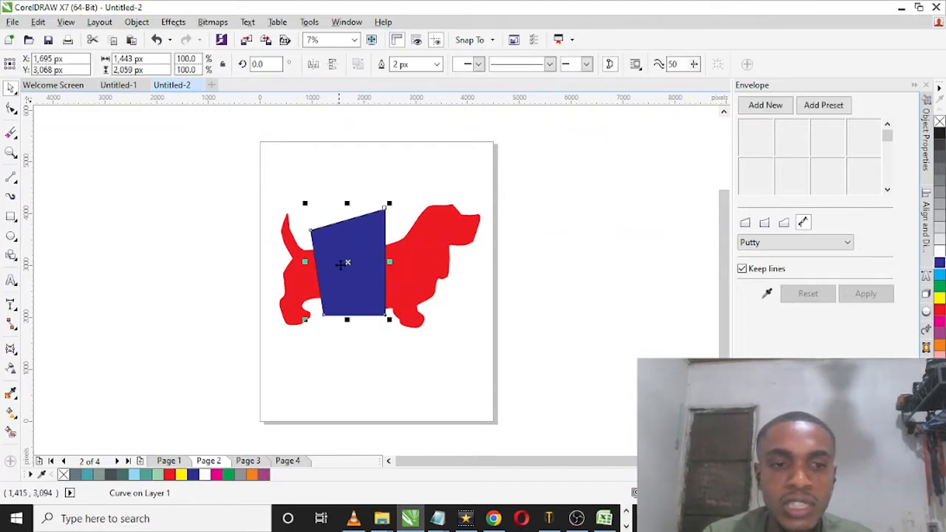
pyautogui.keyDown('shift'); pyautogui.click(427, 246); pyautogui.keyUp('shift')
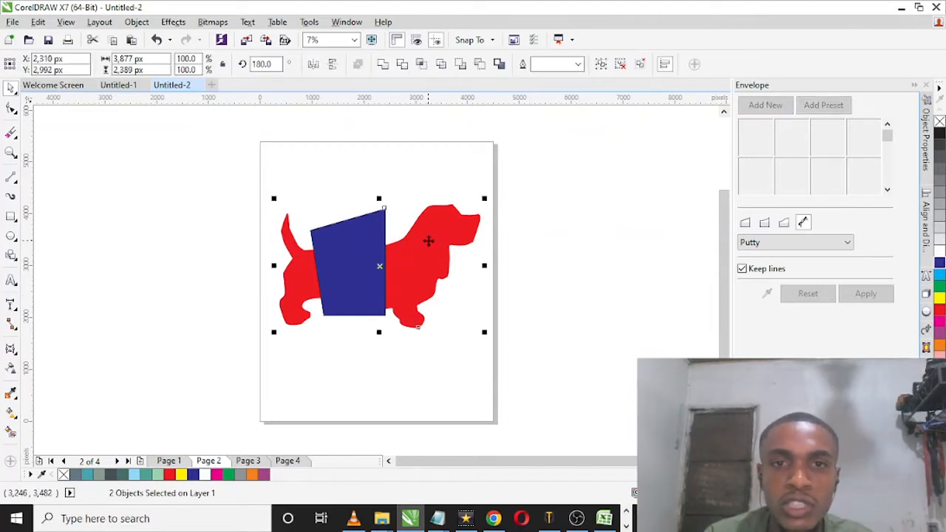
pyautogui.click(426, 65)
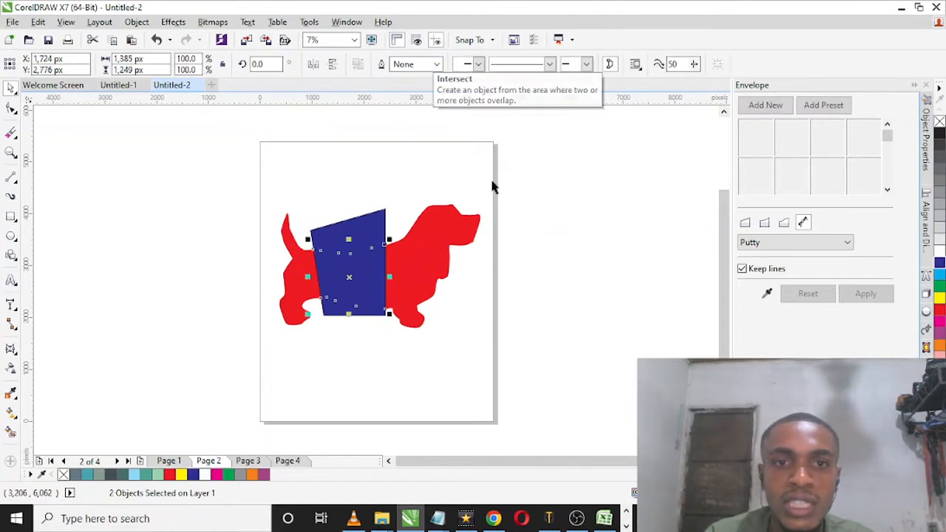
pyautogui.click(526, 202)
# Step: Send the blue four-sided shape to the back of the page
pyautogui.click(347, 255)
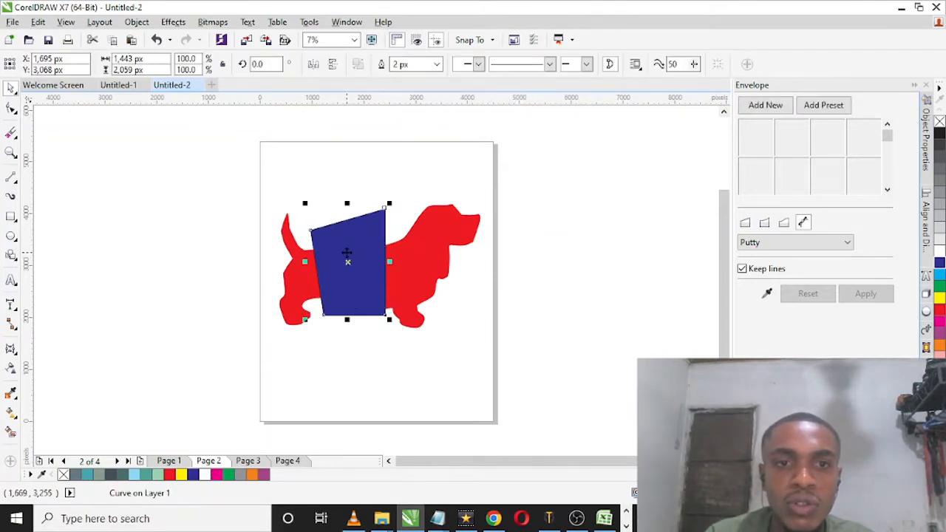
pyautogui.rightClick(359, 234)
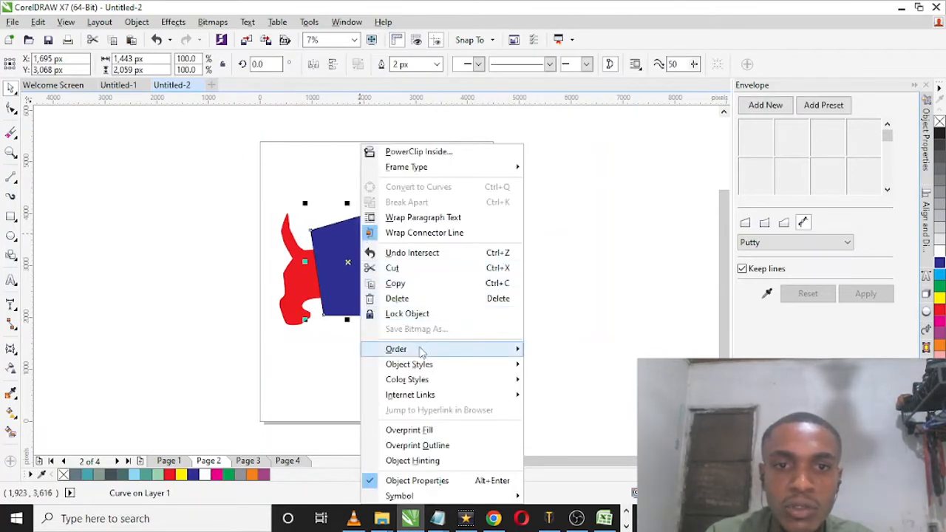
pyautogui.moveTo(392, 349)
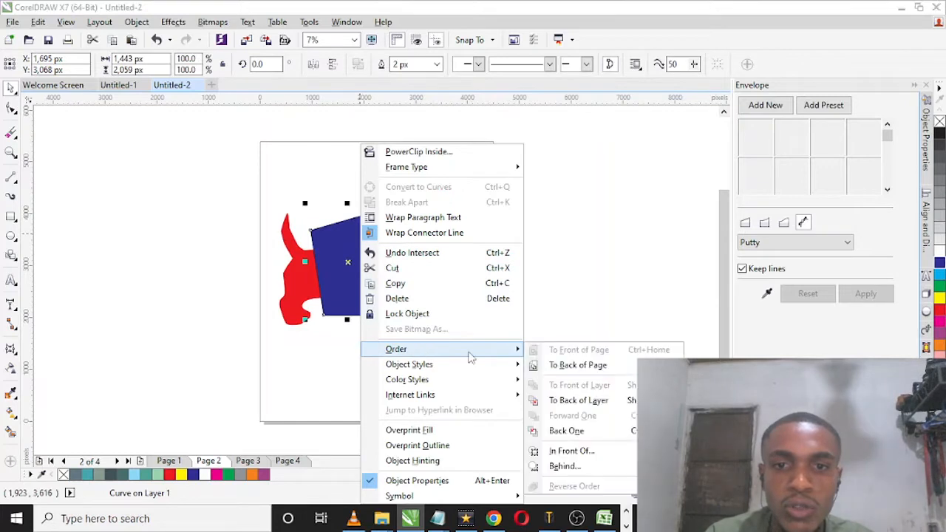
pyautogui.click(580, 365)
pyautogui.click(586, 342)
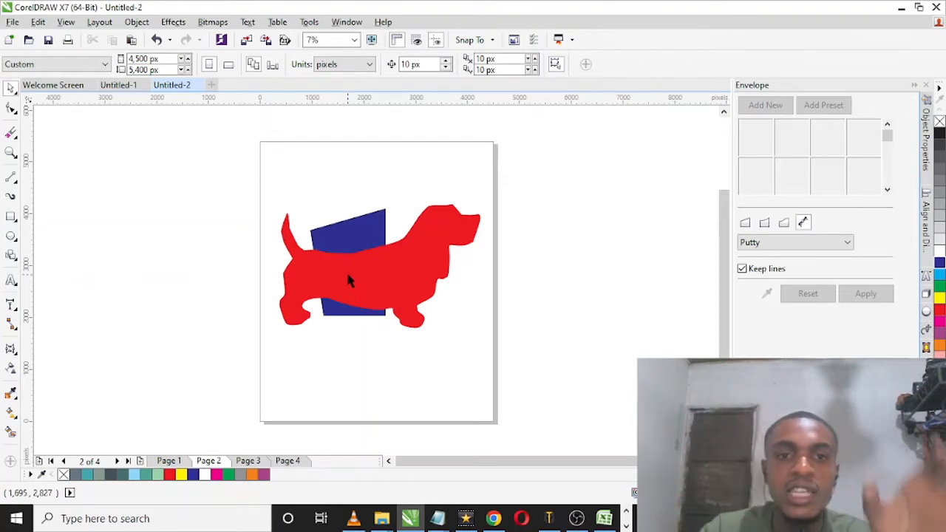
# Step: Fill the intersected body piece with orange and move it off the page beside the dog's tail end
pyautogui.click(348, 275)
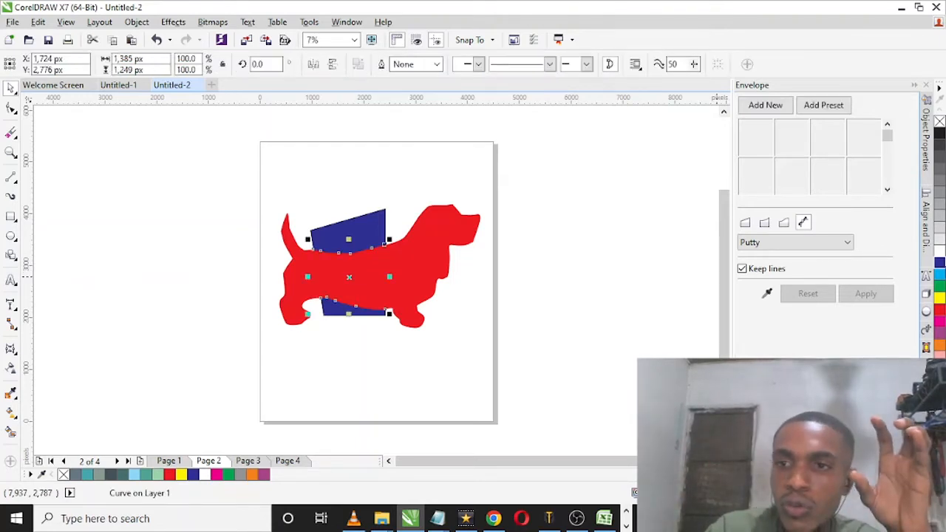
pyautogui.click(939, 263)
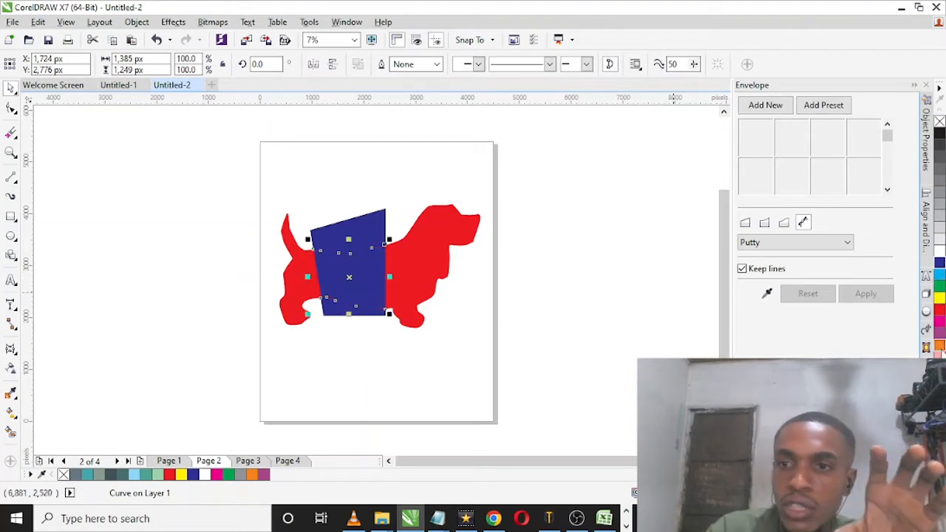
pyautogui.click(940, 345)
pyautogui.moveTo(359, 276); pyautogui.dragTo(116, 277)
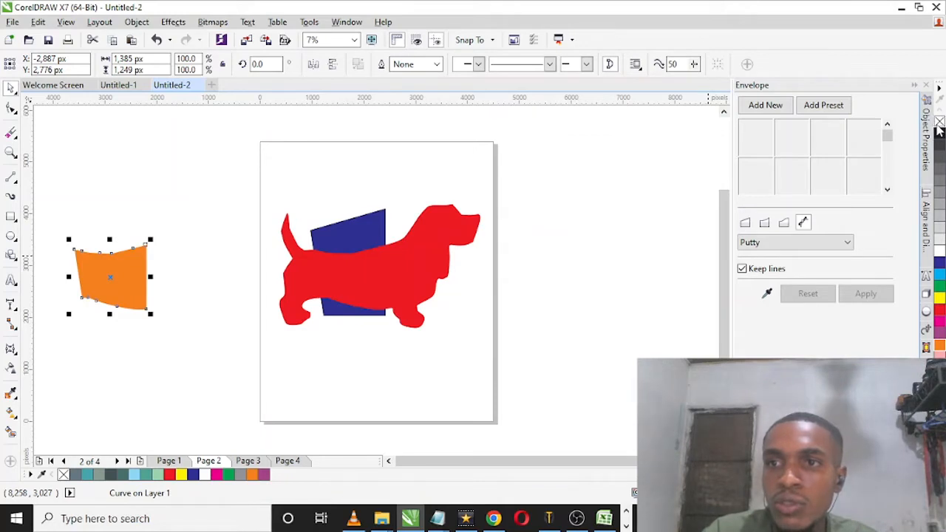
# Step: Remove the fill from the separated body piece and give it a black outline
pyautogui.click(939, 125)
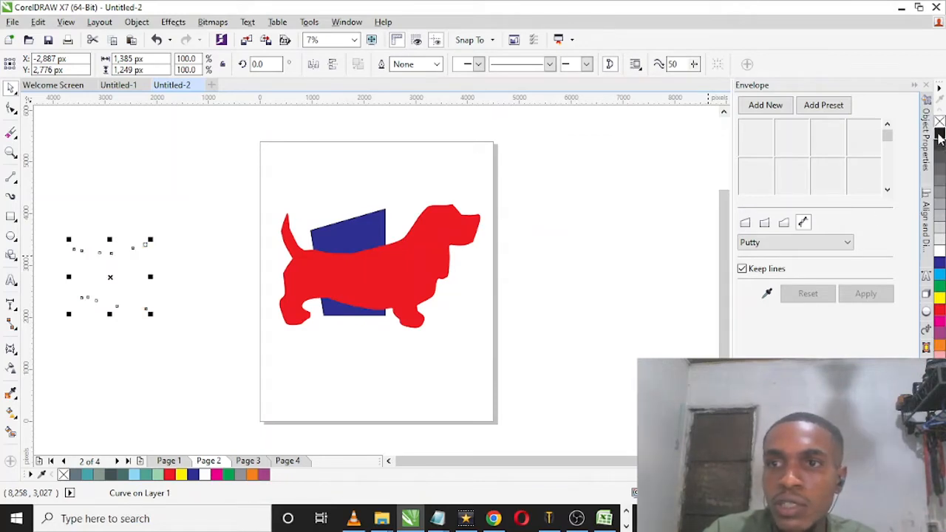
pyautogui.rightClick(939, 135)
pyautogui.click(166, 349)
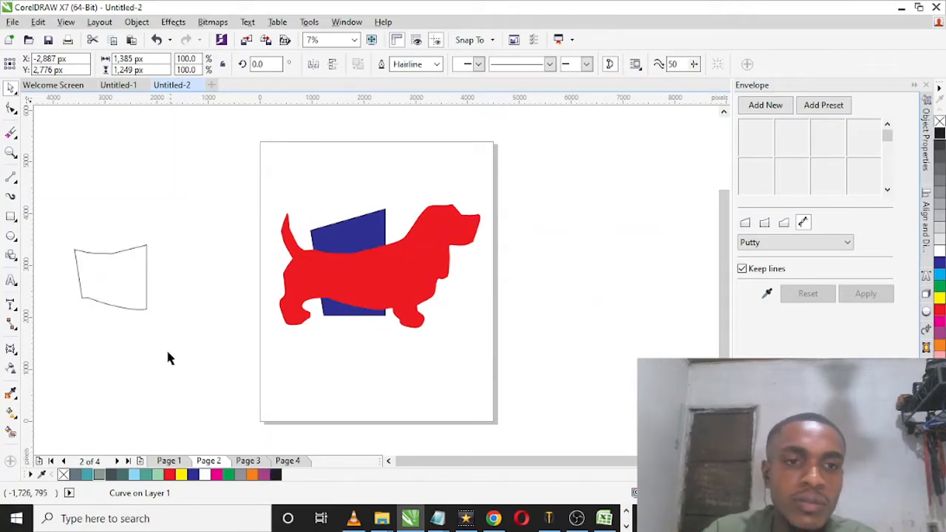
pyautogui.click(131, 277)
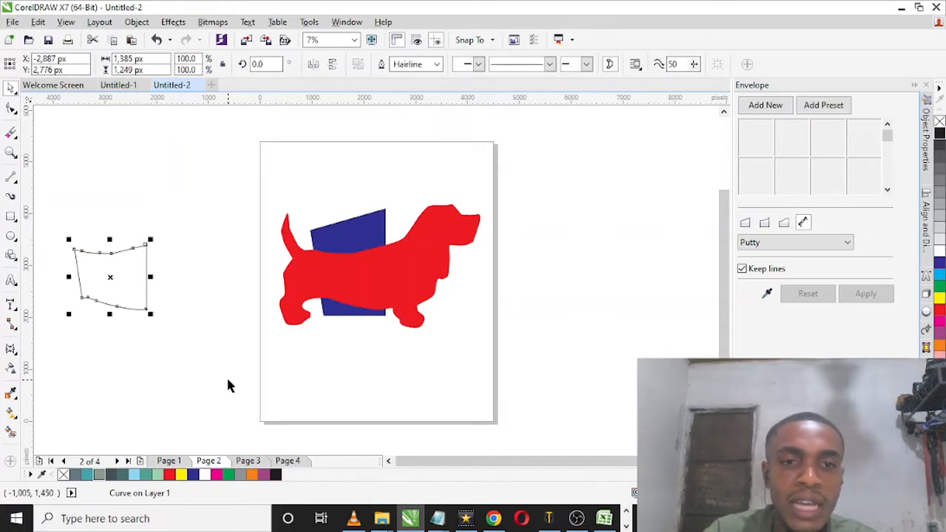
pyautogui.click(306, 332)
# Step: Bring the blue four-sided shape to the front of the page, over the dog
pyautogui.click(373, 227)
pyautogui.rightClick(373, 228)
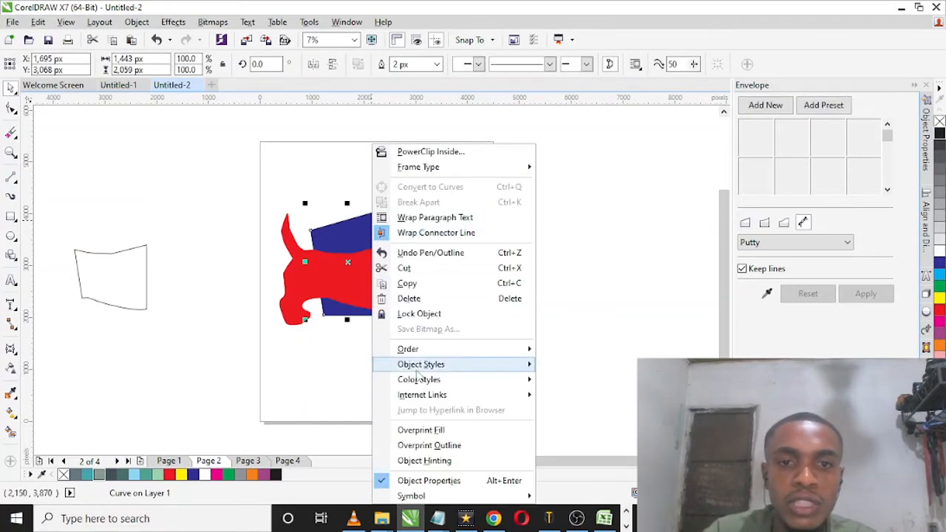
pyautogui.moveTo(422, 347)
pyautogui.click(592, 350)
pyautogui.click(475, 318)
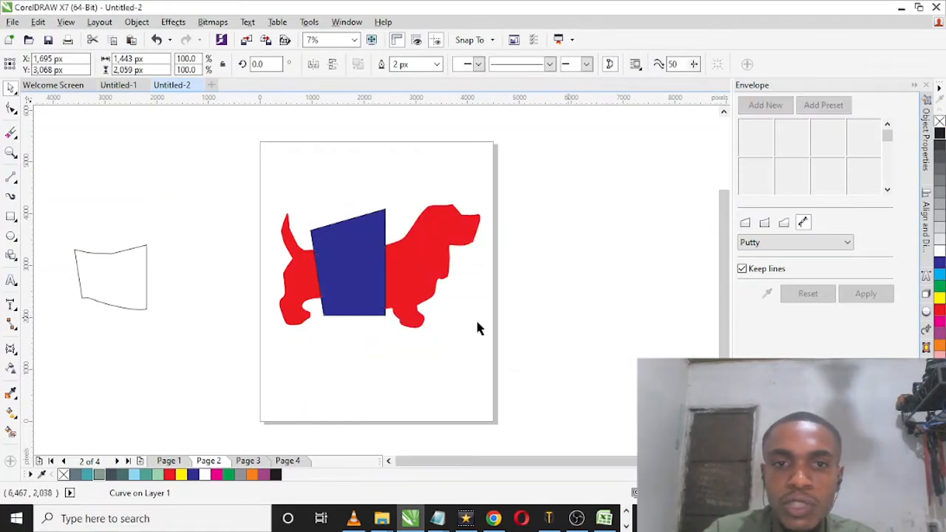
# Step: Trim the red dog with the blue shape and move the blue shape off the page beyond the dog's head
pyautogui.click(350, 269)
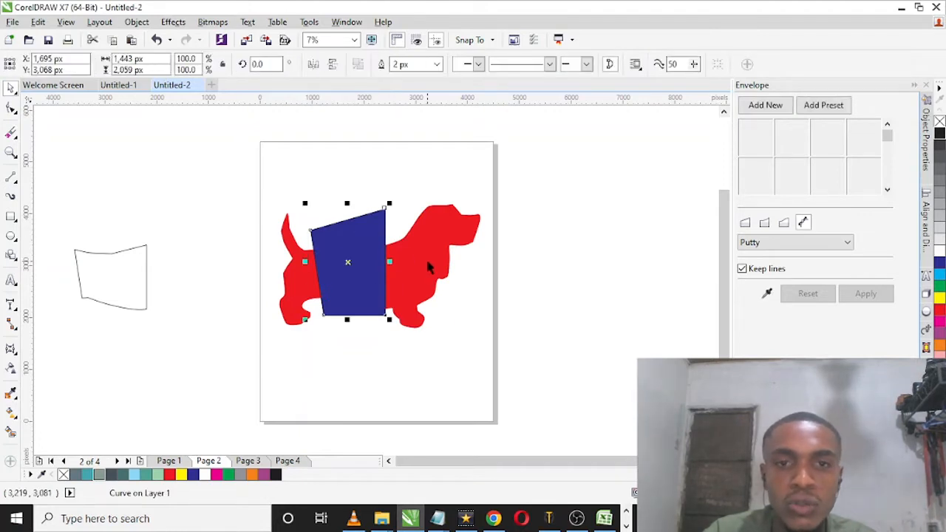
pyautogui.keyDown('shift'); pyautogui.click(428, 268); pyautogui.keyUp('shift')
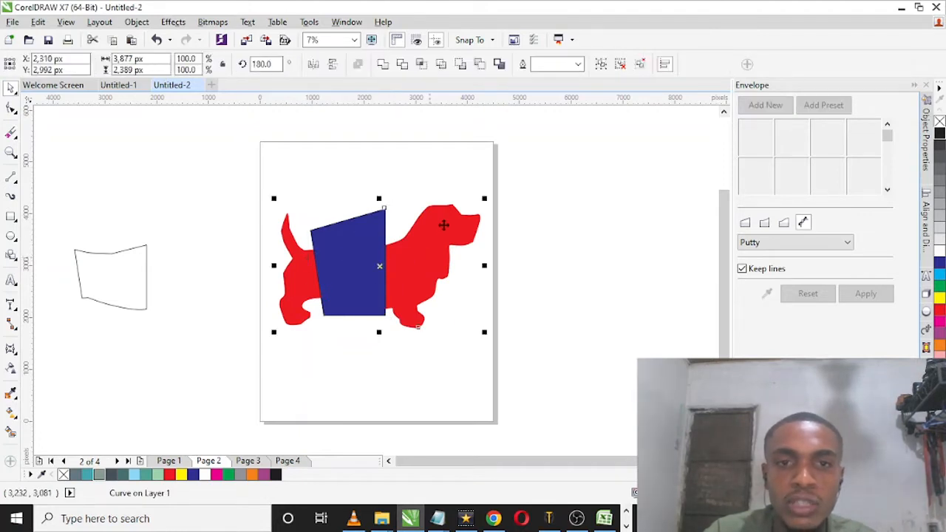
pyautogui.click(402, 63)
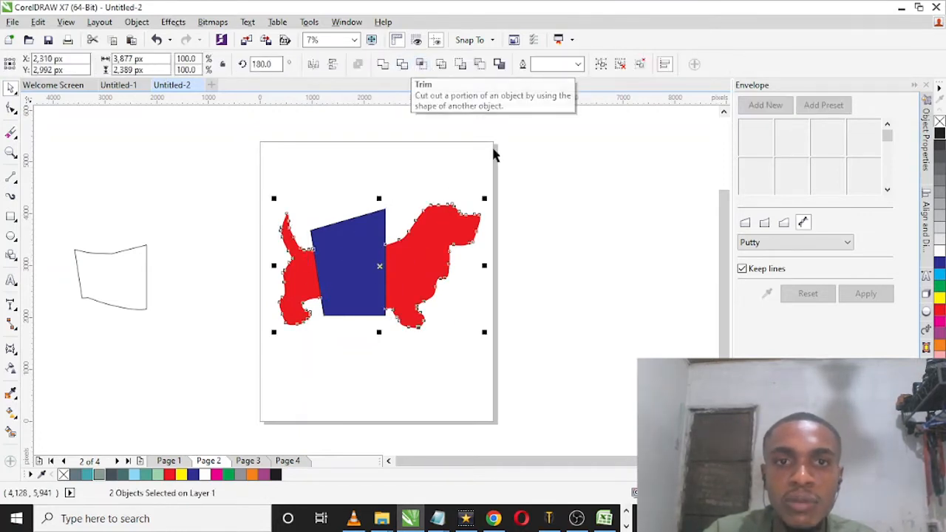
pyautogui.click(354, 280)
pyautogui.moveTo(338, 278); pyautogui.dragTo(565, 277)
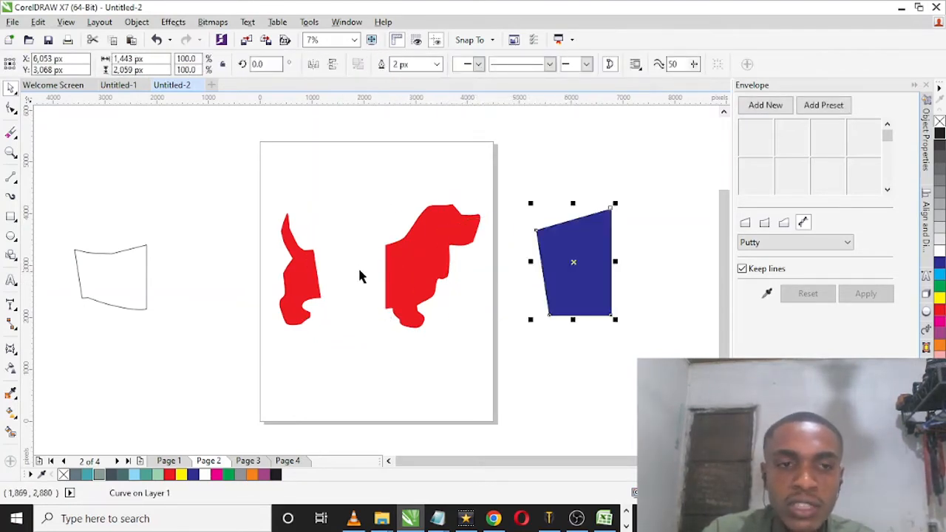
pyautogui.click(138, 331)
# Step: Add the artistic text DOG in capitals below the outlined body piece and set its font to Where School
pyautogui.click(12, 281)
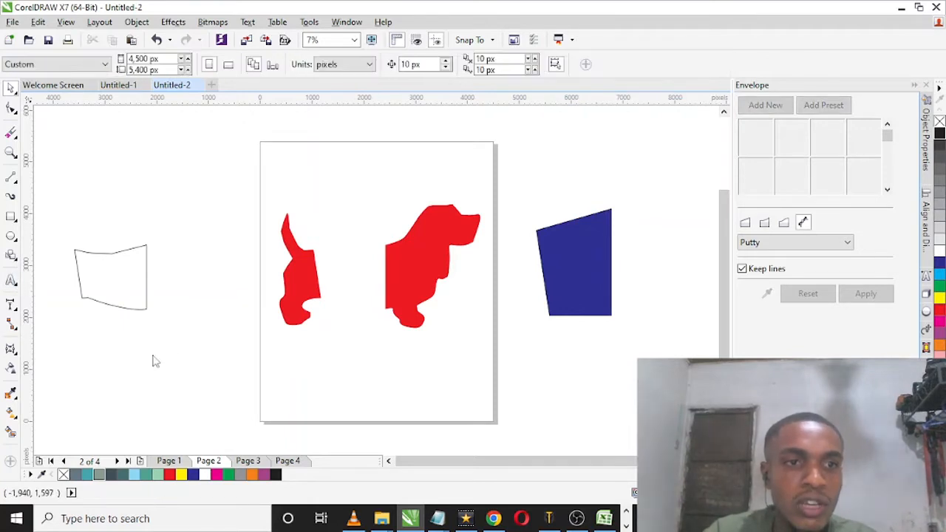
pyautogui.write('dog')
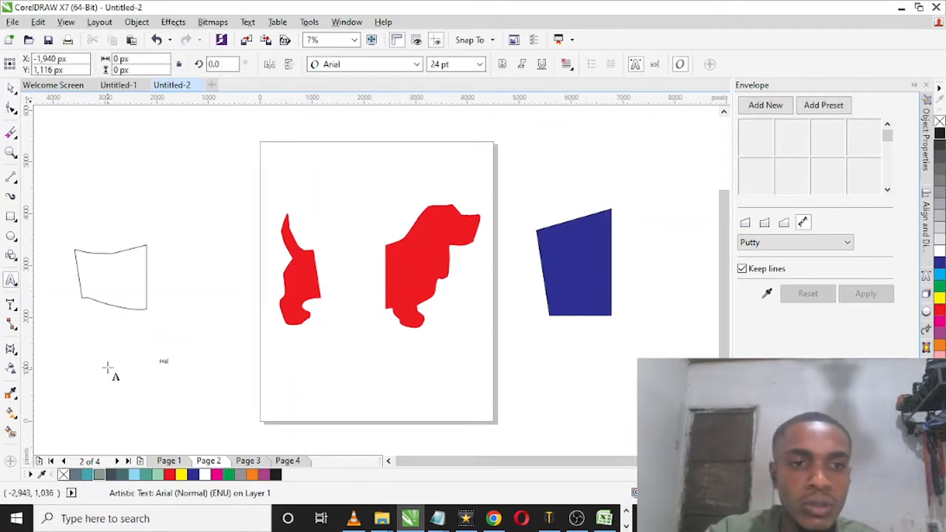
pyautogui.write('DOG')
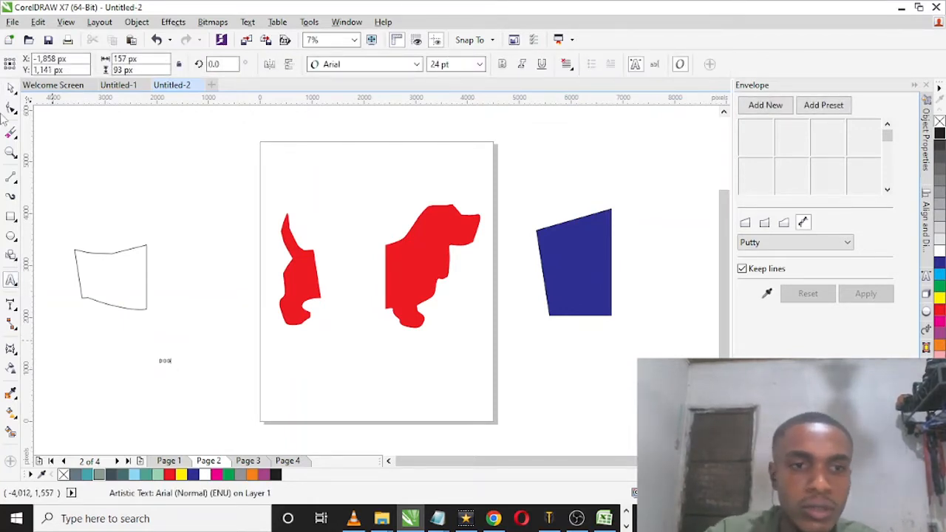
pyautogui.click(347, 65)
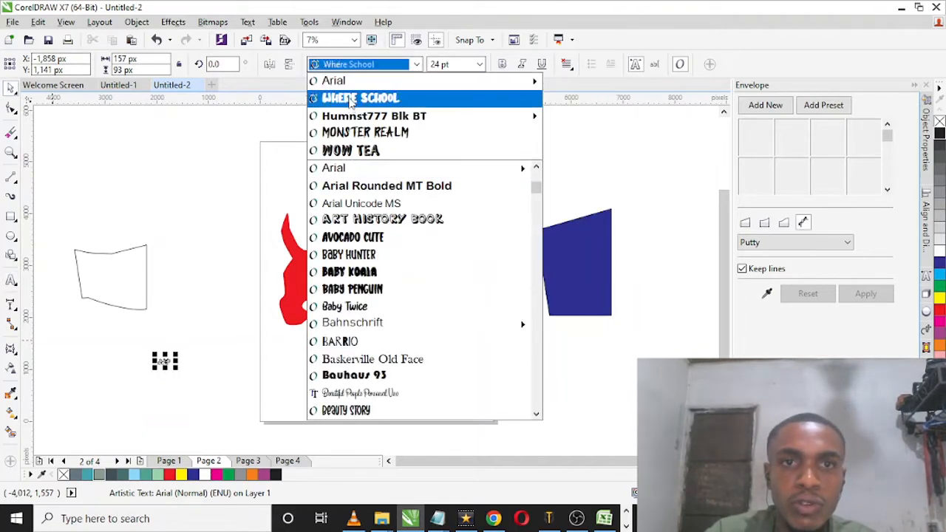
pyautogui.click(358, 97)
# Step: Scale the DOG text to about 1,441 px wide and place it directly beneath the outlined body piece
pyautogui.moveTo(175, 369); pyautogui.dragTo(309, 431)
pyautogui.moveTo(244, 416); pyautogui.dragTo(160, 376)
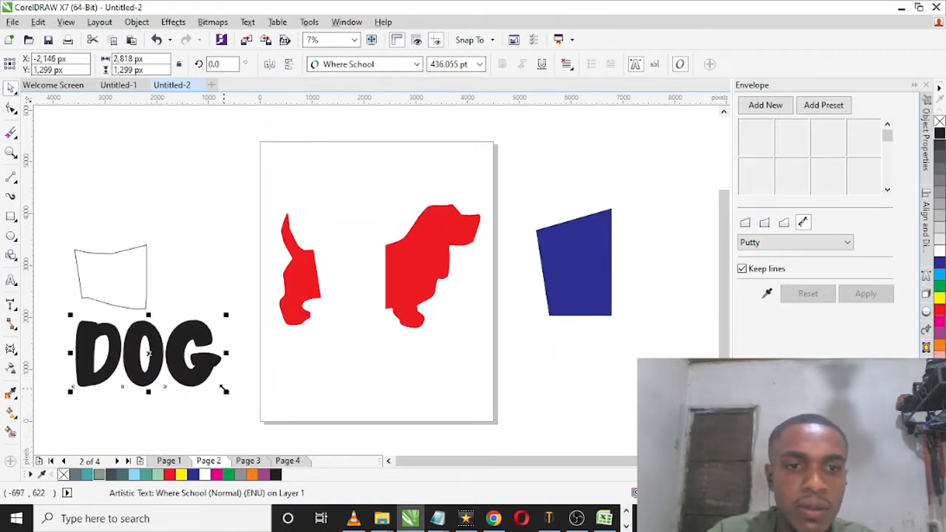
pyautogui.moveTo(226, 392); pyautogui.dragTo(155, 364)
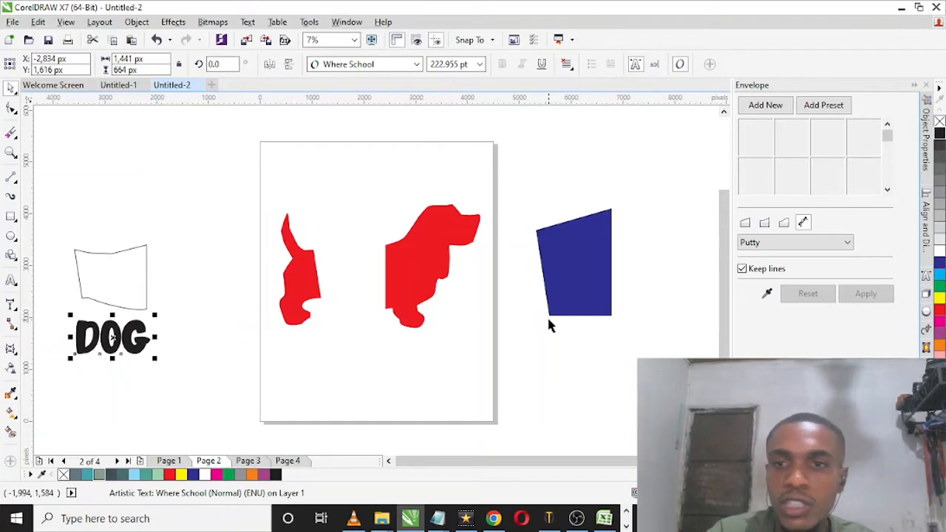
# Step: Apply an envelope to the DOG text, using the outlined body piece as the source shape
pyautogui.click(173, 21)
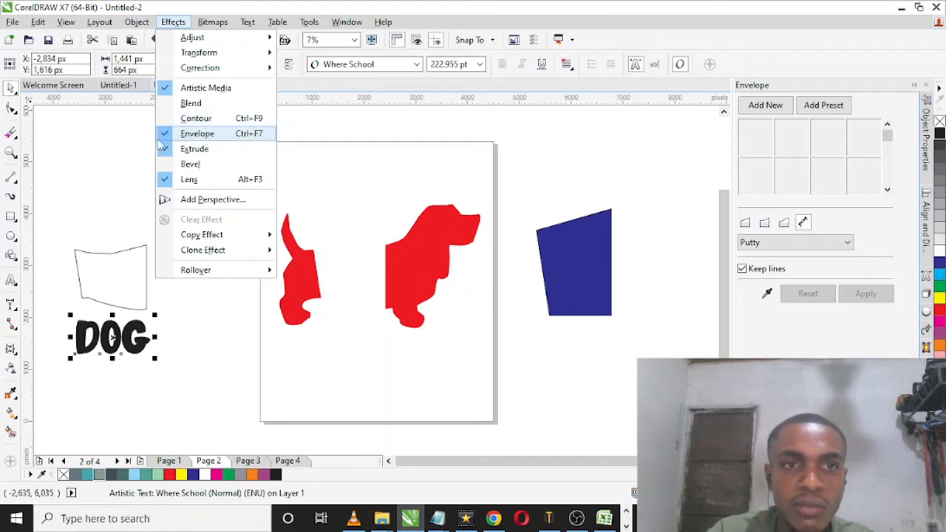
pyautogui.click(777, 87)
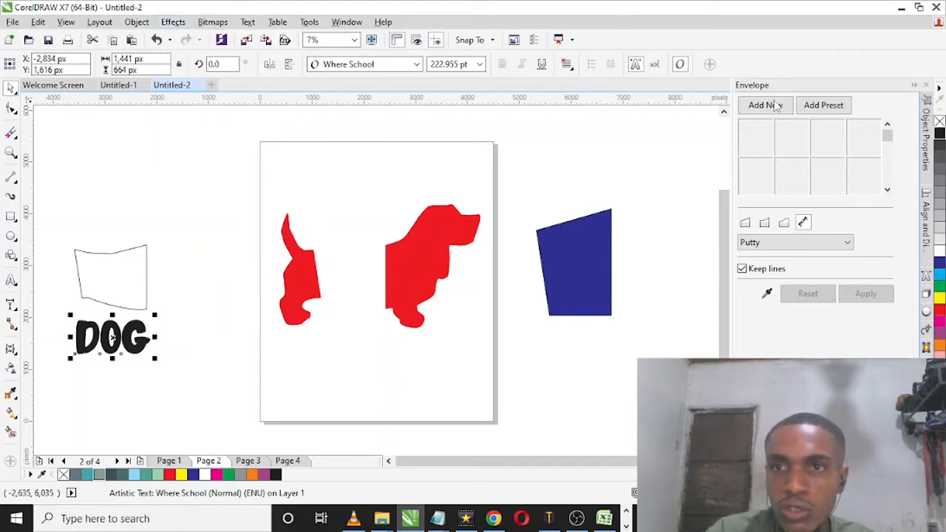
pyautogui.click(767, 294)
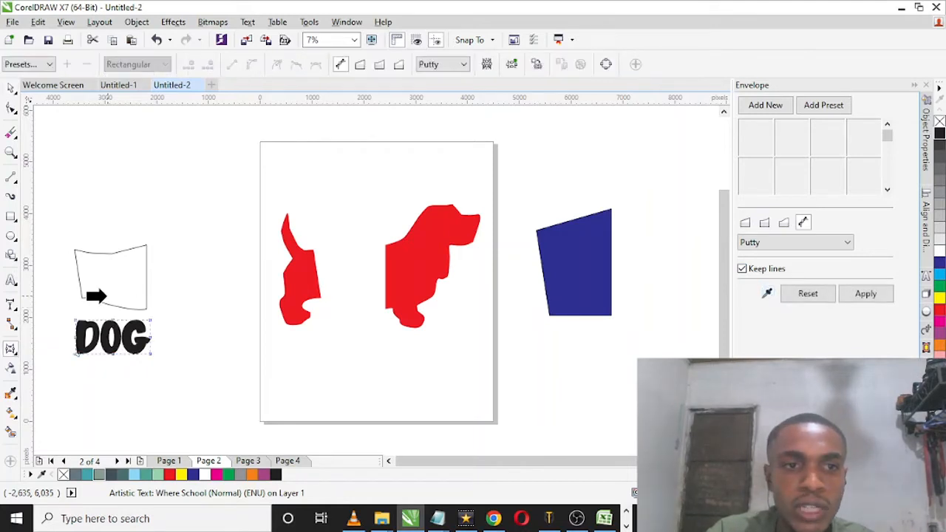
pyautogui.click(126, 305)
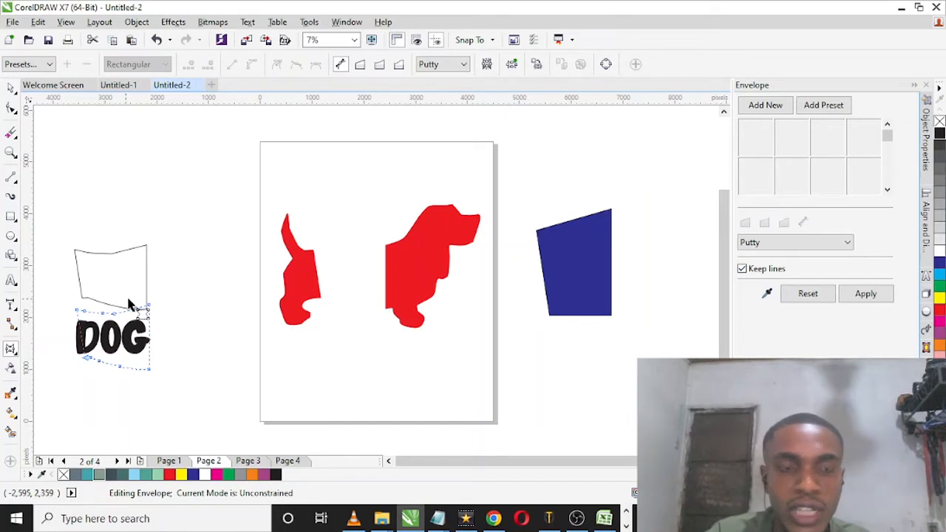
pyautogui.click(865, 294)
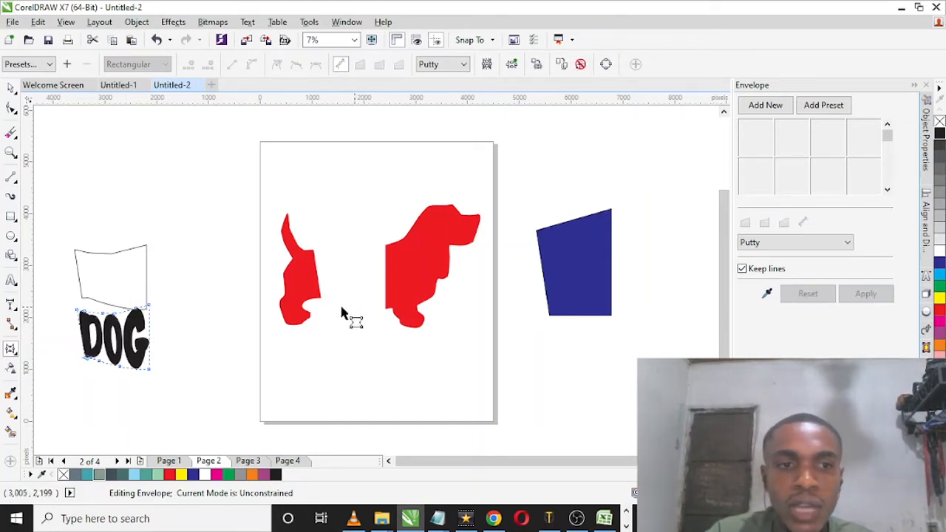
pyautogui.click(11, 87)
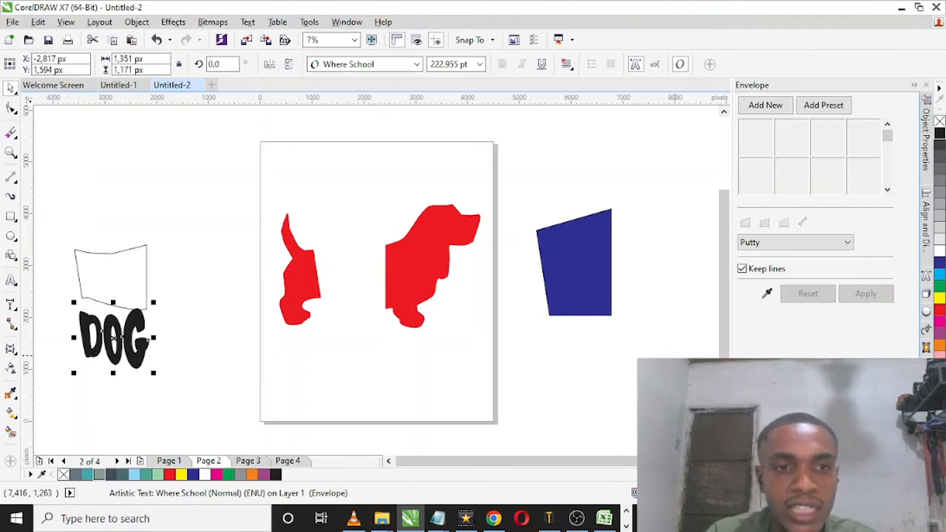
# Step: Centre the enveloped DOG text inside the outlined body piece, both horizontally and vertically
pyautogui.click(147, 378)
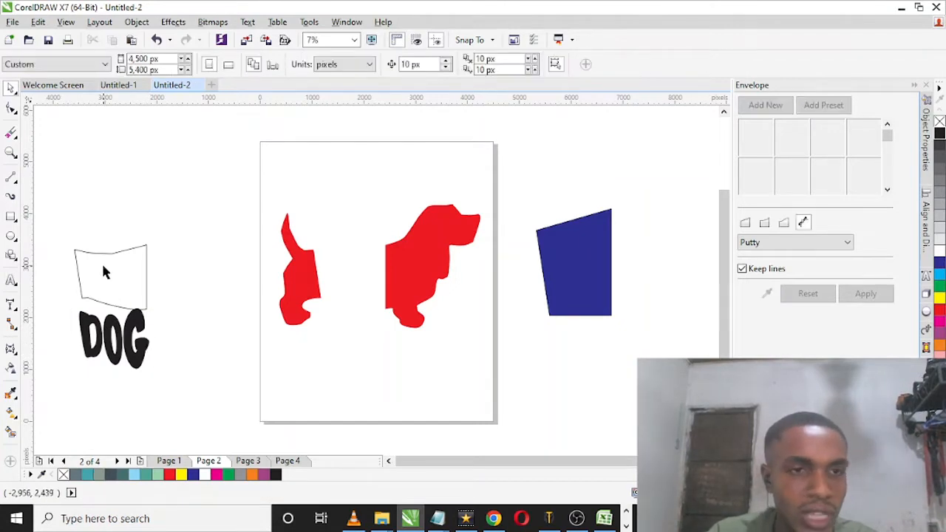
pyautogui.click(142, 365)
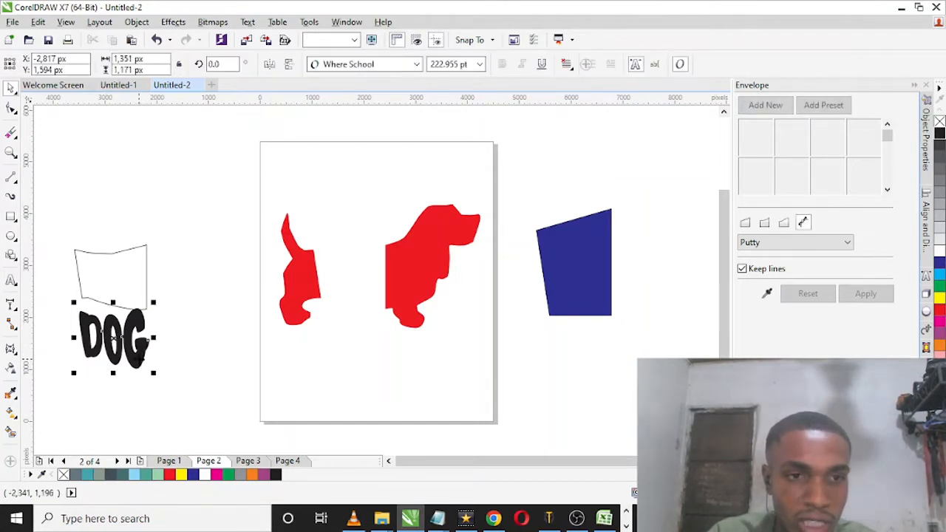
pyautogui.keyDown('shift'); pyautogui.click(132, 250); pyautogui.keyUp('shift')
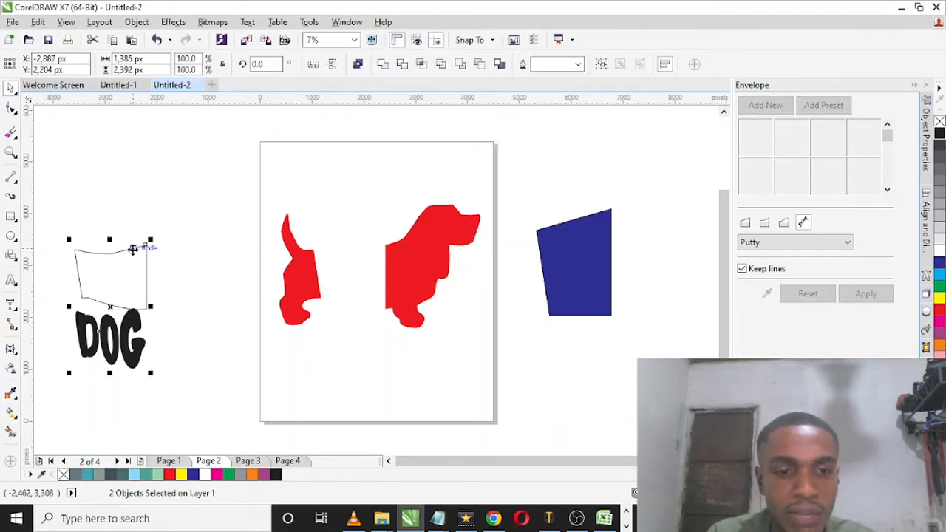
pyautogui.click(132, 250)
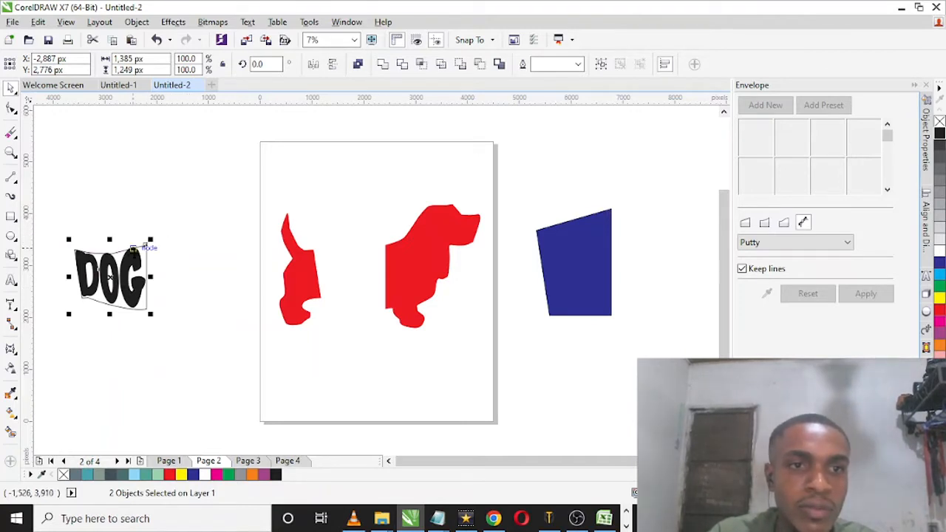
# Step: Move the DOG text and its outline into the gap between the dog's two halves and delete the outline
pyautogui.moveTo(122, 251); pyautogui.dragTo(361, 251)
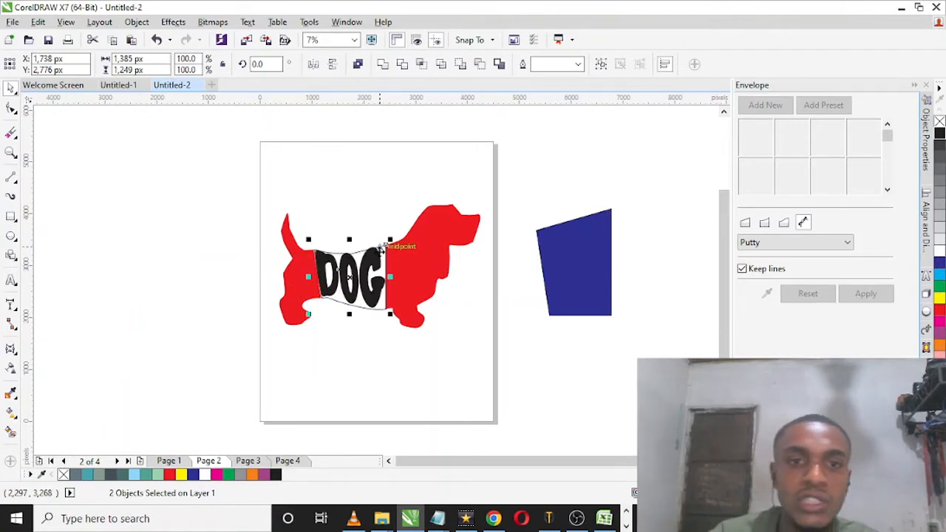
pyautogui.click(438, 340)
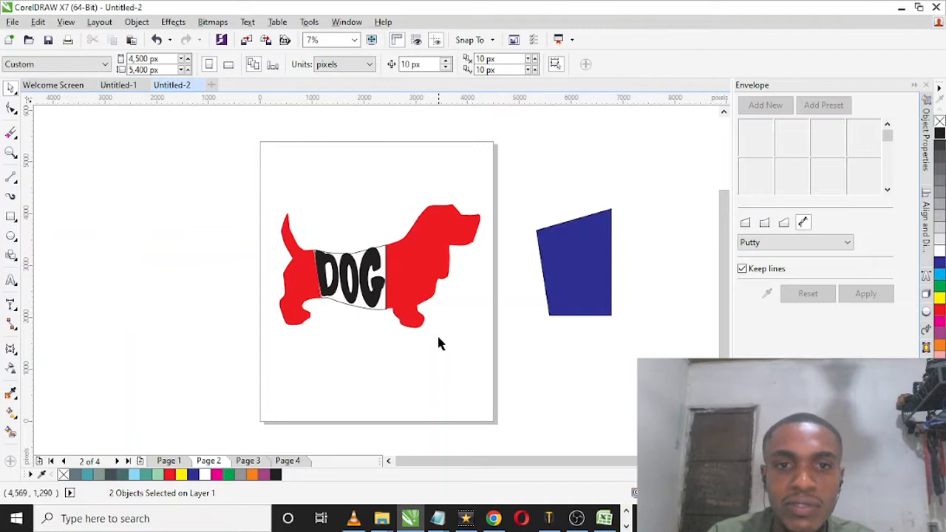
pyautogui.click(383, 312)
pyautogui.press('Delete')
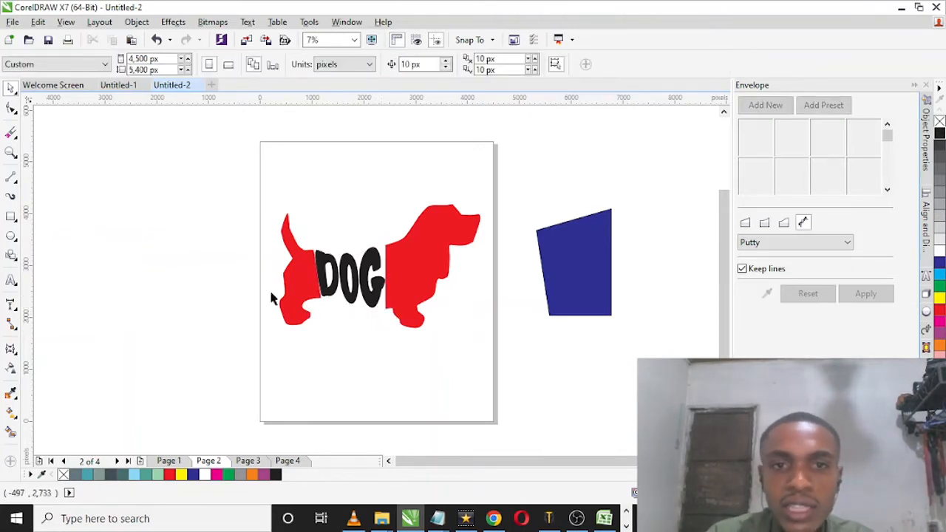
# Step: Fill the DOG text with red and nudge it 20 px towards the dog's head
pyautogui.click(365, 280)
pyautogui.click(938, 310)
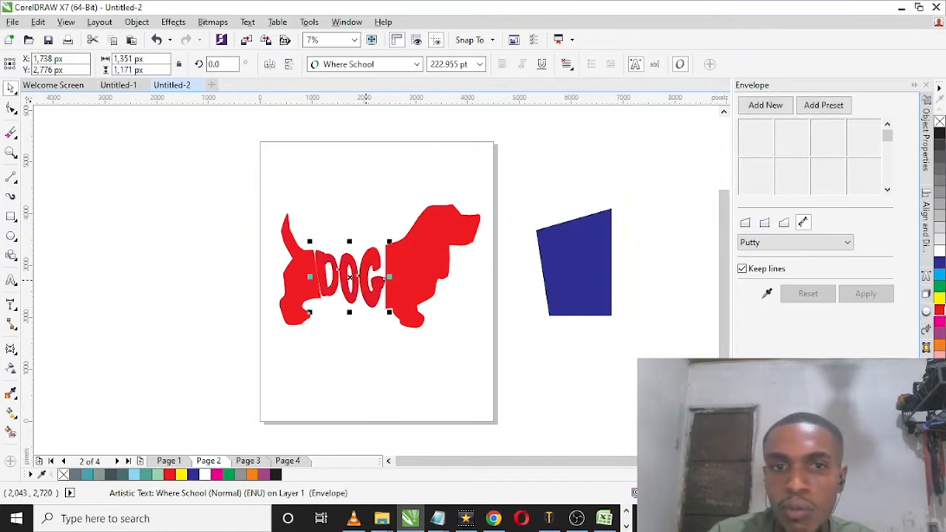
pyautogui.press('Right')
pyautogui.press('Right')
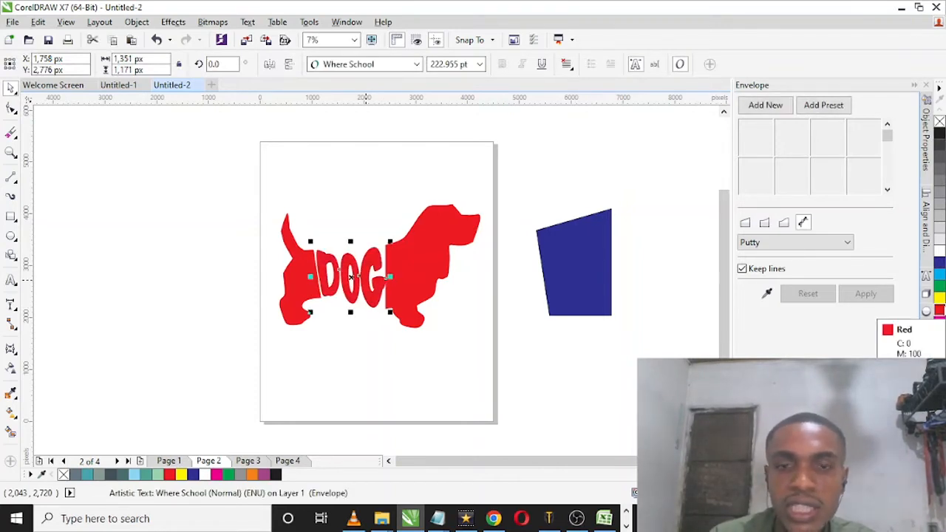
# Step: Delete the blue four-sided shape beside the page
pyautogui.click(565, 264)
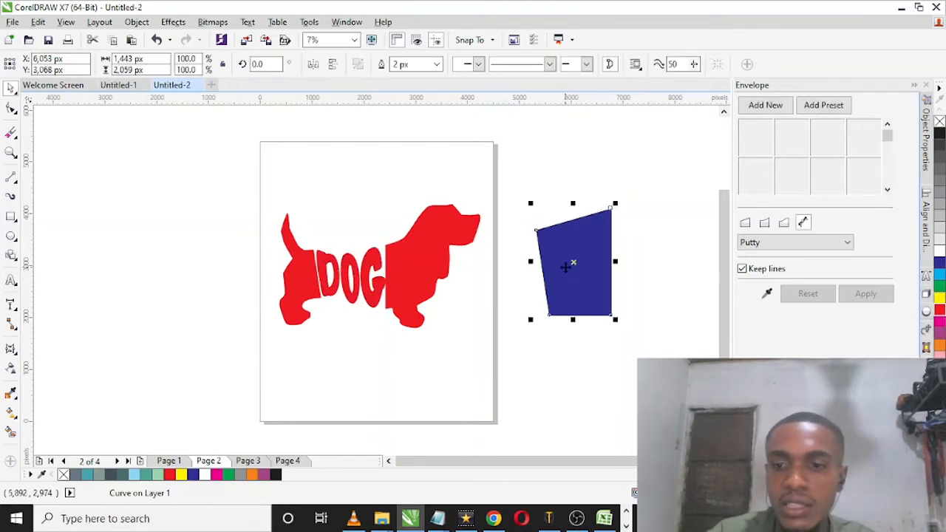
pyautogui.press('Delete')
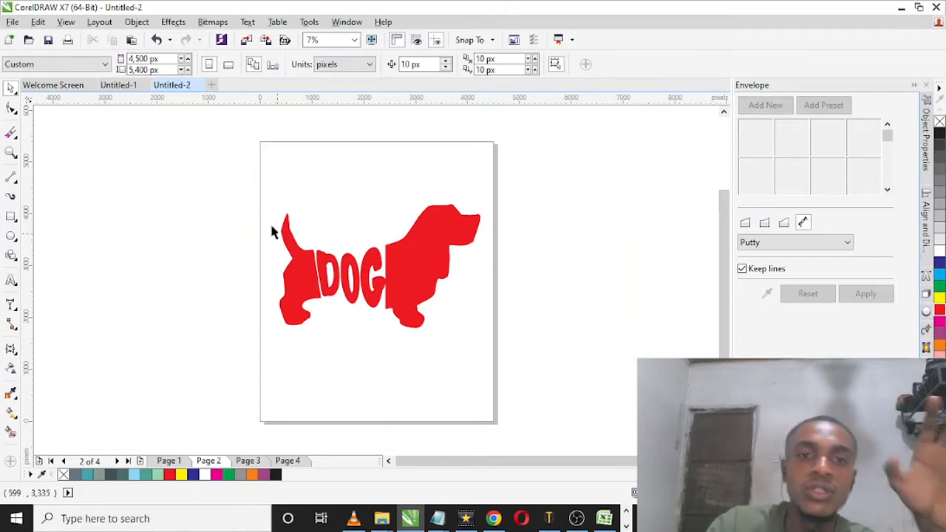
# Step: Scale the red dog and its DOG text together to about 1,938 px wide and place them in the page's upper middle
pyautogui.moveTo(192, 172); pyautogui.dragTo(498, 359)
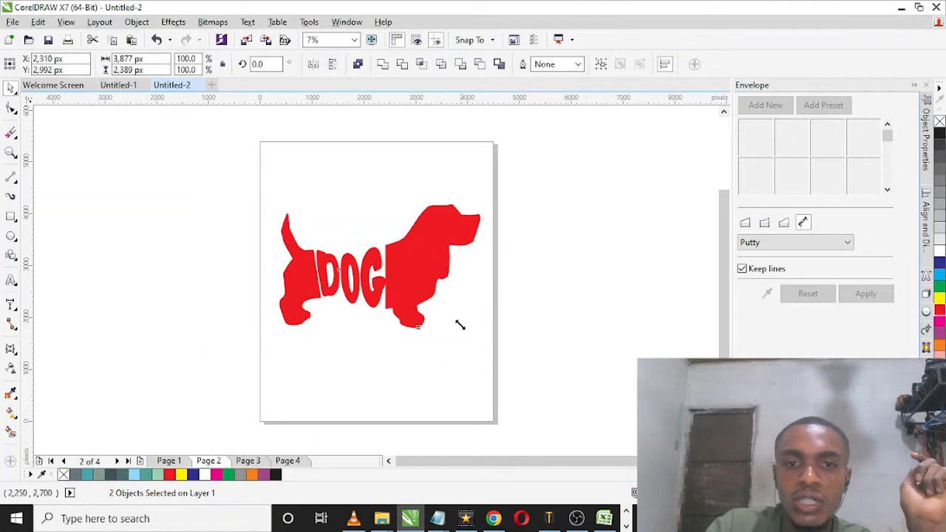
pyautogui.moveTo(460, 325); pyautogui.dragTo(422, 202)
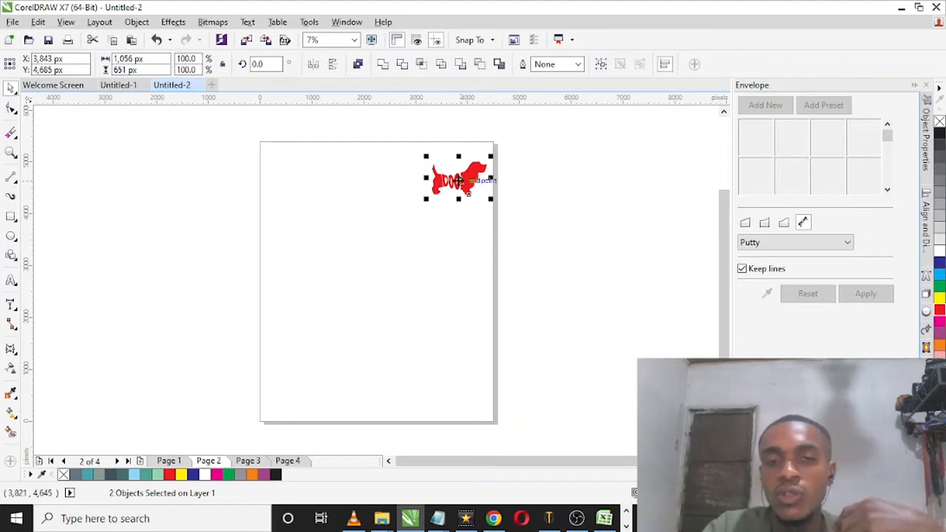
pyautogui.click(486, 238)
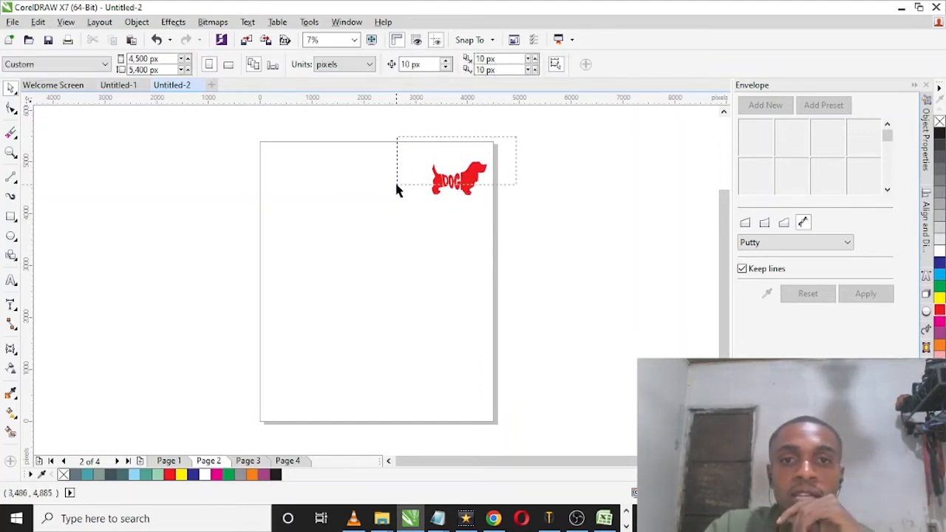
pyautogui.moveTo(426, 200); pyautogui.dragTo(397, 224)
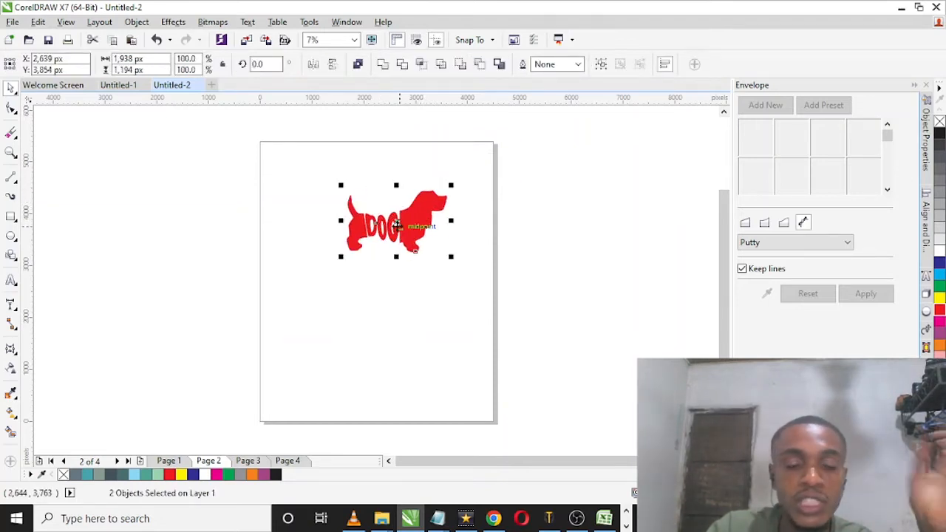
# Step: Copy the magenta bottle from Page 1 and paste it onto a new page inserted after Page 2
pyautogui.click(258, 454)
pyautogui.click(176, 459)
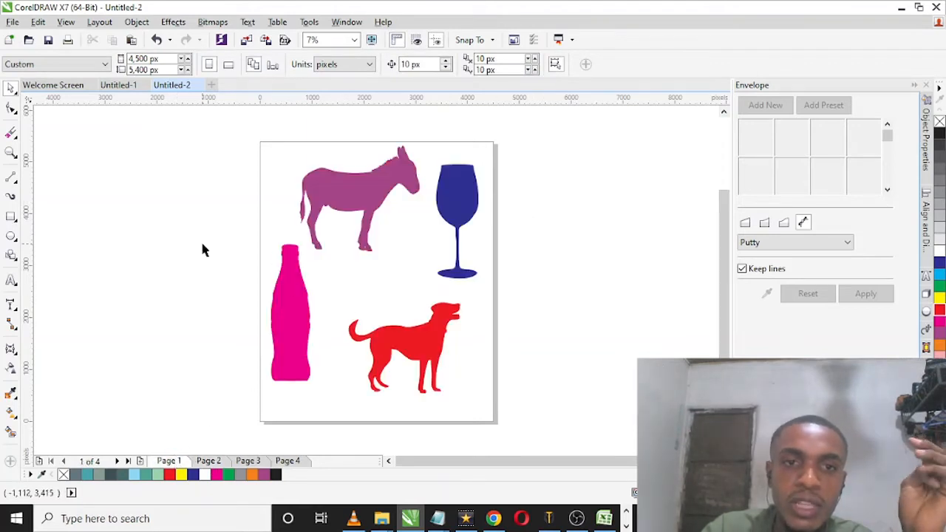
pyautogui.moveTo(202, 245); pyautogui.dragTo(325, 414)
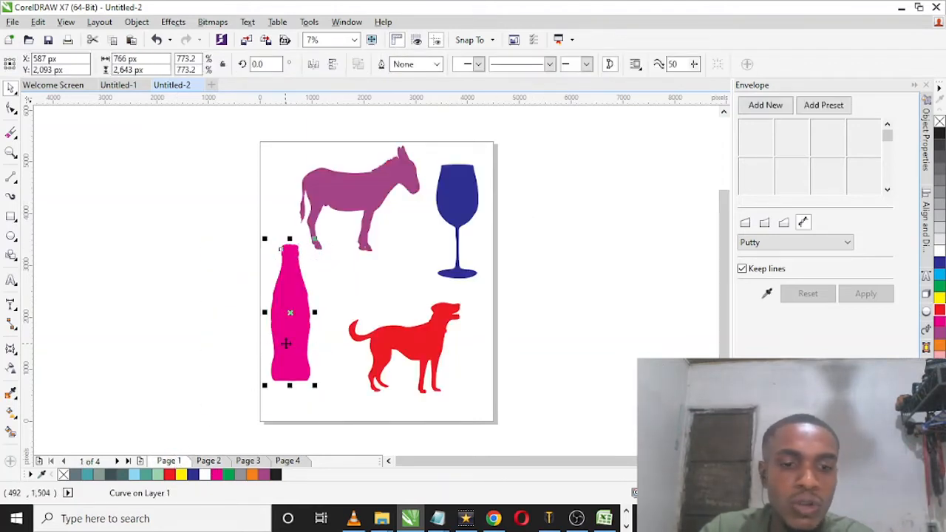
pyautogui.click(132, 87)
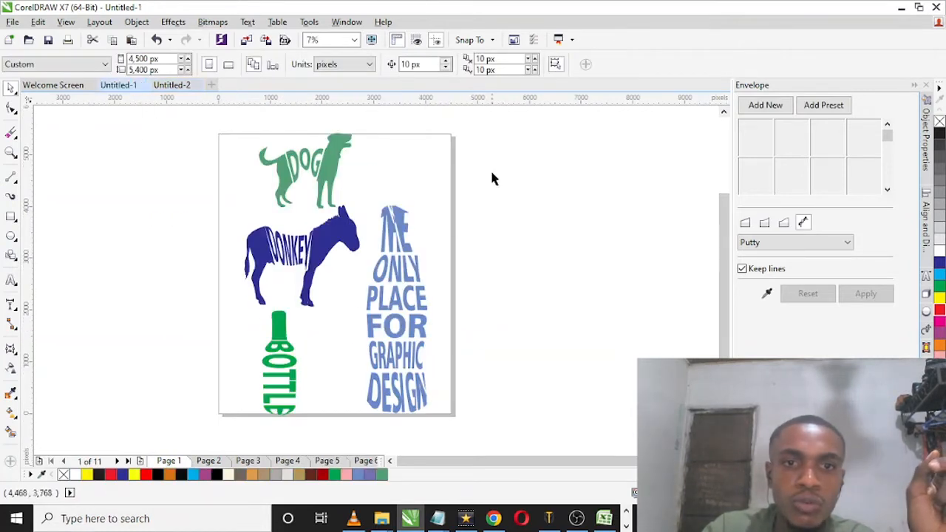
pyautogui.moveTo(322, 367); pyautogui.dragTo(341, 452)
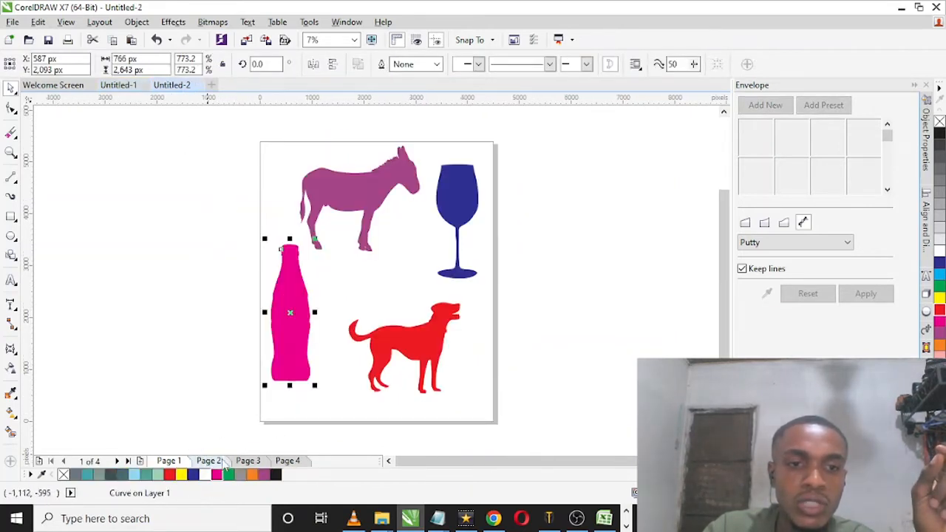
pyautogui.click(207, 460)
pyautogui.click(139, 461)
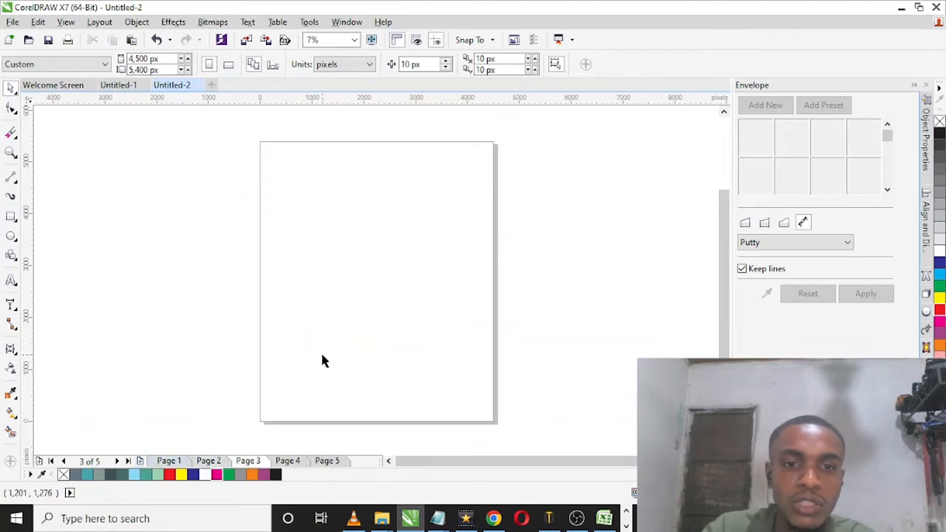
pyautogui.hotkey('ctrl', 'v')
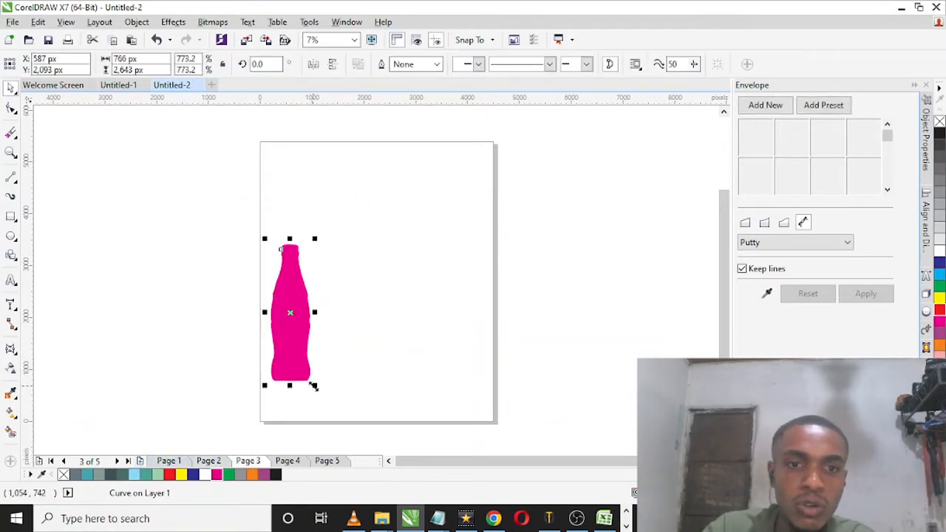
# Step: Enlarge the bottle to about 1,027 by 3,542 px and move it towards the middle of the page
pyautogui.moveTo(313, 386); pyautogui.dragTo(338, 397)
pyautogui.moveTo(294, 344); pyautogui.dragTo(346, 285)
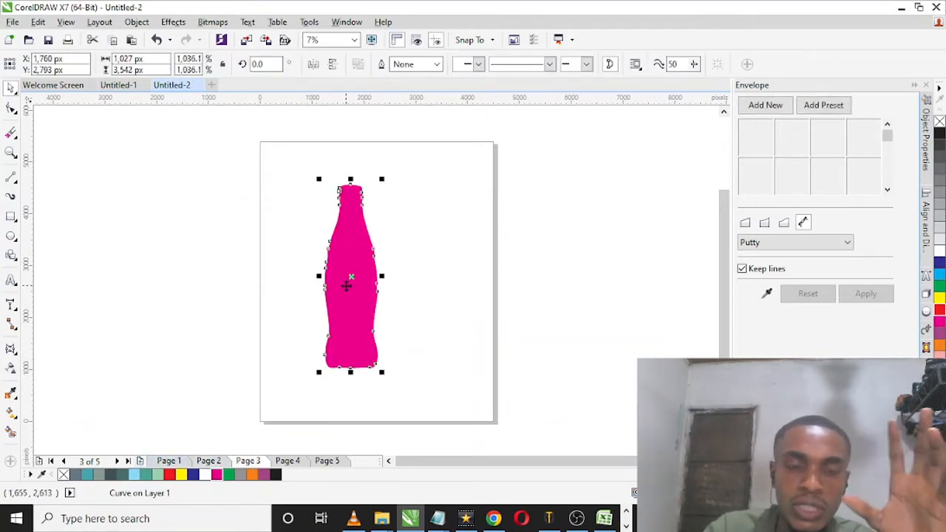
pyautogui.click(264, 189)
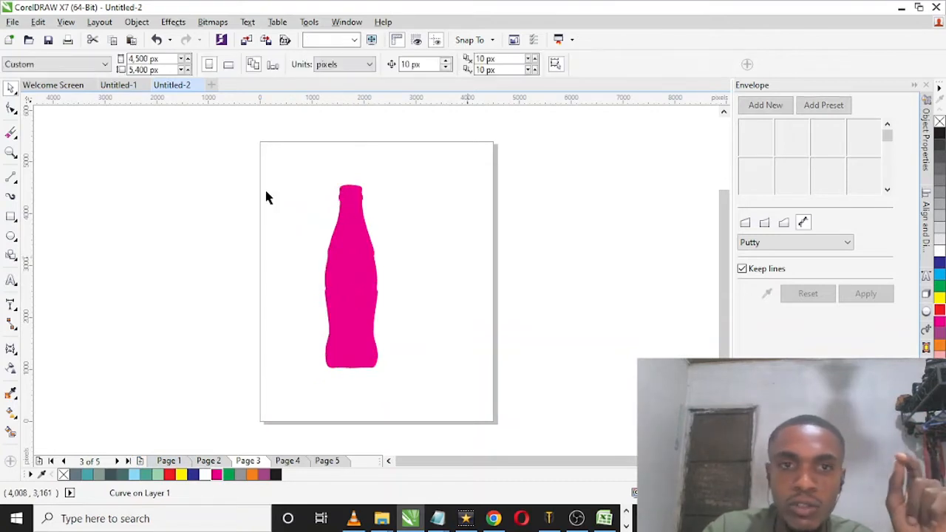
# Step: Draw a thin horizontal rectangle about 5,894 by 40 px across the bottle's neck, extending past both page edges
pyautogui.click(12, 215)
pyautogui.moveTo(207, 213)
pyautogui.mouseDown()
pyautogui.moveTo(449, 212)
pyautogui.moveTo(459, 222)
pyautogui.moveTo(515, 214)
pyautogui.mouseUp()
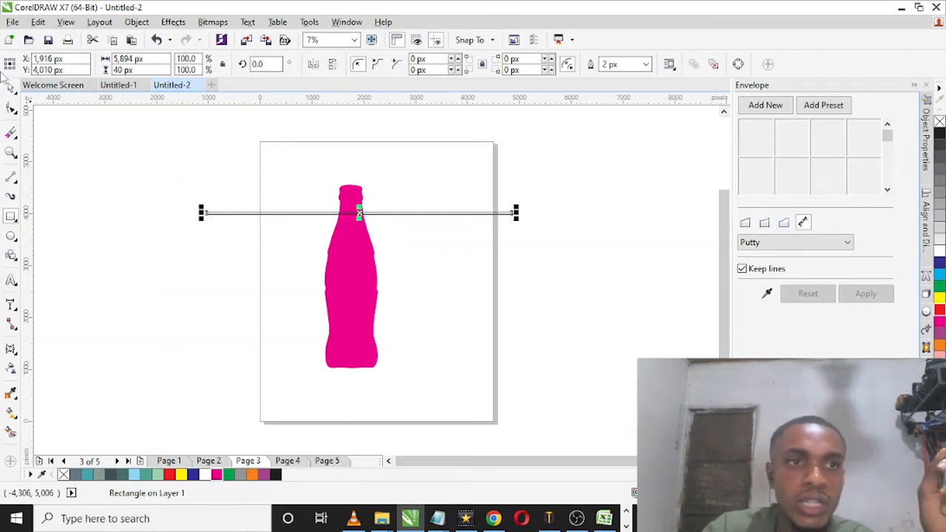
pyautogui.click(11, 89)
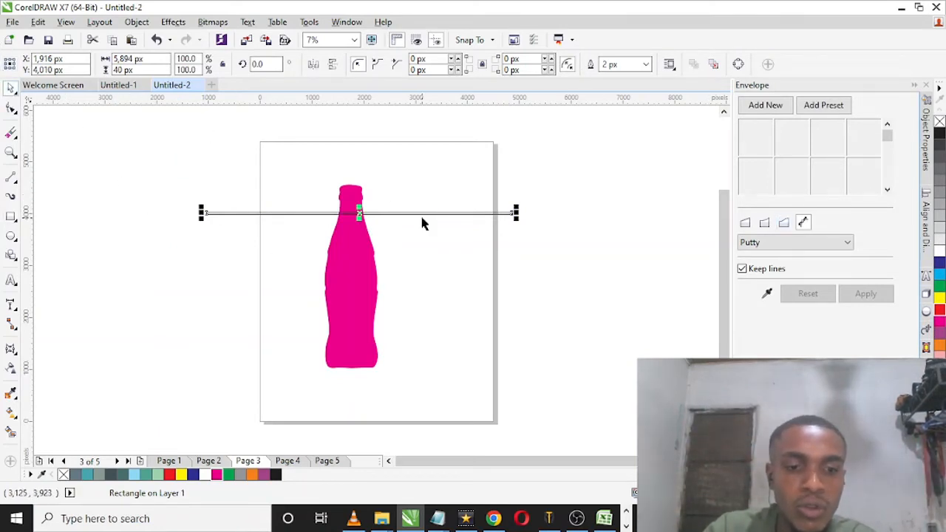
# Step: Place three copies of the thin rectangle down the bottle at roughly equal spacing, with the lowest at about Y 1,804 px
pyautogui.moveTo(362, 209); pyautogui.dragTo(382, 286)
pyautogui.click(381, 290)
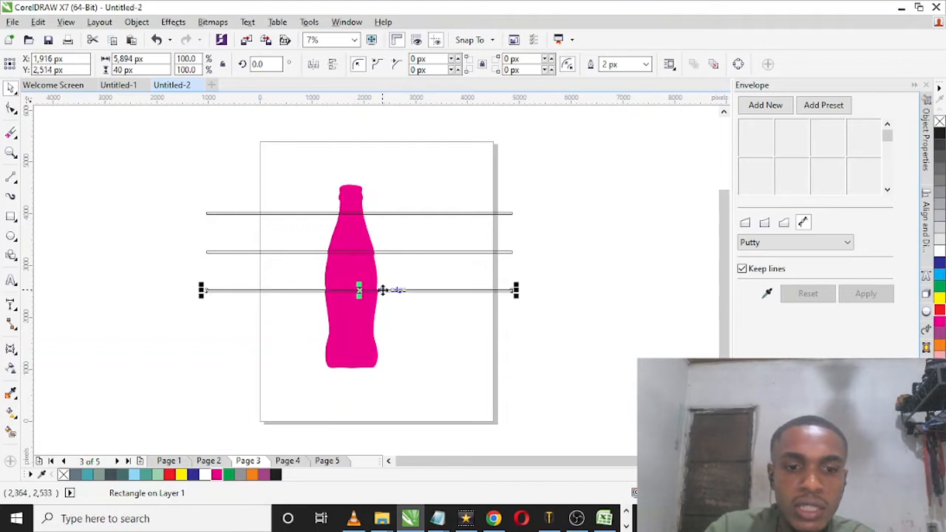
pyautogui.moveTo(397, 289); pyautogui.dragTo(395, 328)
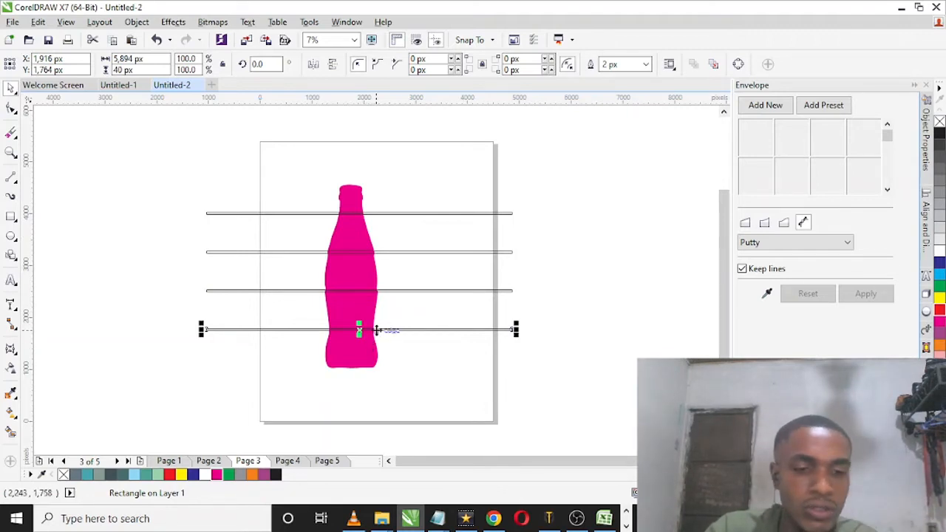
pyautogui.moveTo(376, 334); pyautogui.dragTo(376, 330)
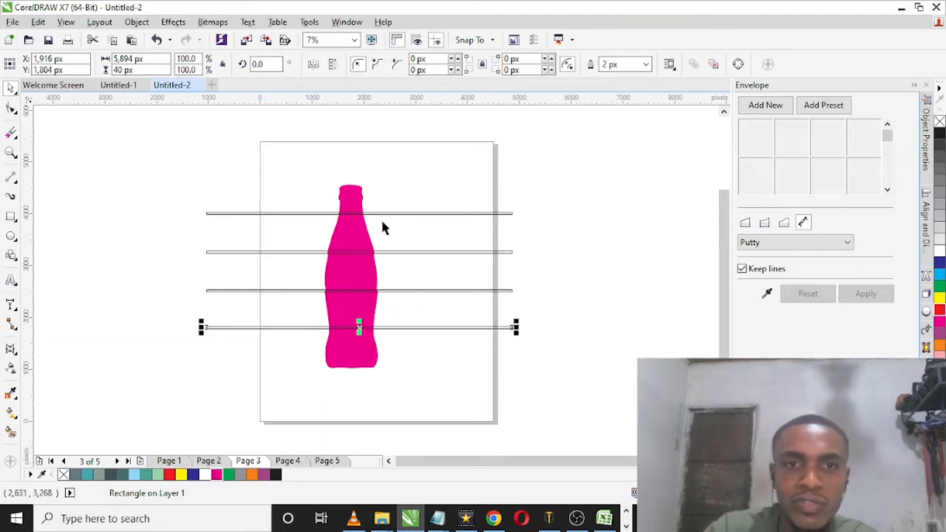
# Step: Move the topmost thin rectangle down the bottle's neck to about Y 3,870 px
pyautogui.click(405, 212)
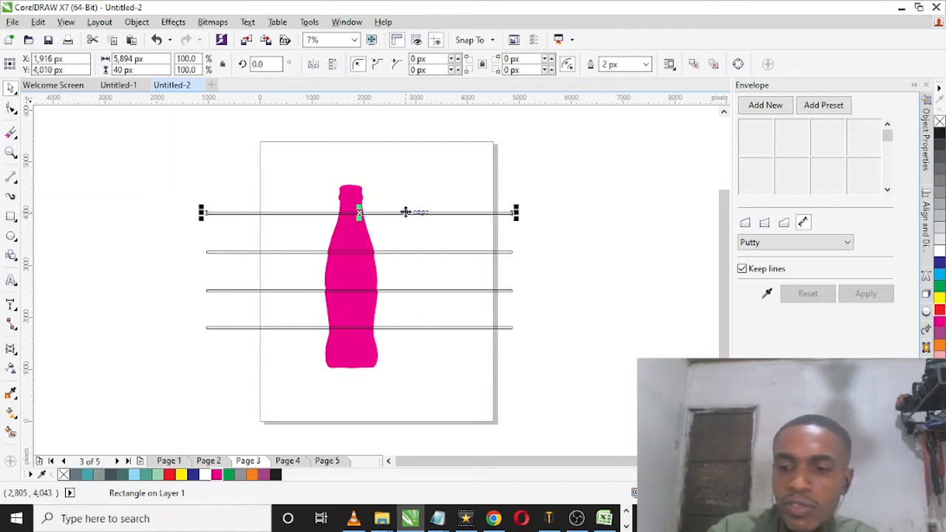
pyautogui.press('Down')
pyautogui.press('Down')
pyautogui.press('Down')
pyautogui.press('Down')
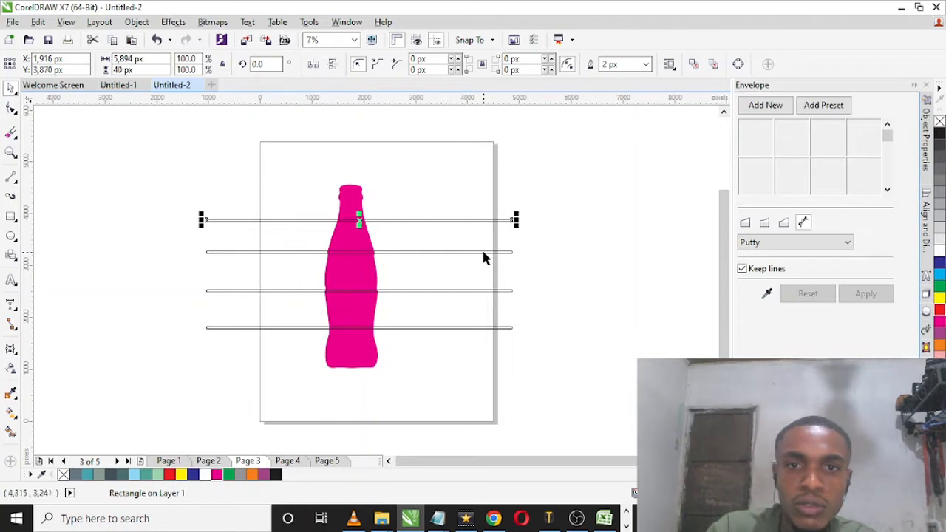
# Step: Group the four thin rectangles crossing the bottle
pyautogui.keyDown('shift'); pyautogui.click(483, 253); pyautogui.keyUp('shift')
pyautogui.keyDown('shift'); pyautogui.click(483, 291); pyautogui.keyUp('shift')
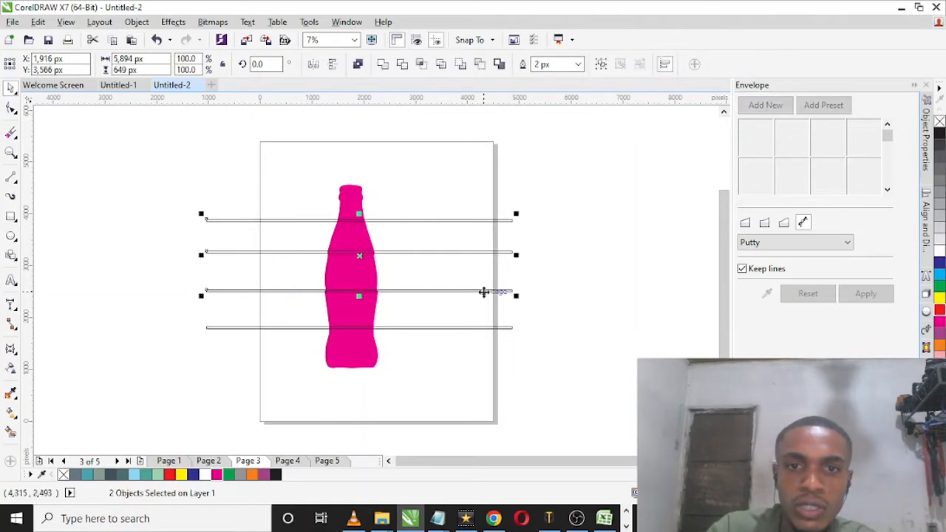
pyautogui.keyDown('shift'); pyautogui.click(486, 326); pyautogui.keyUp('shift')
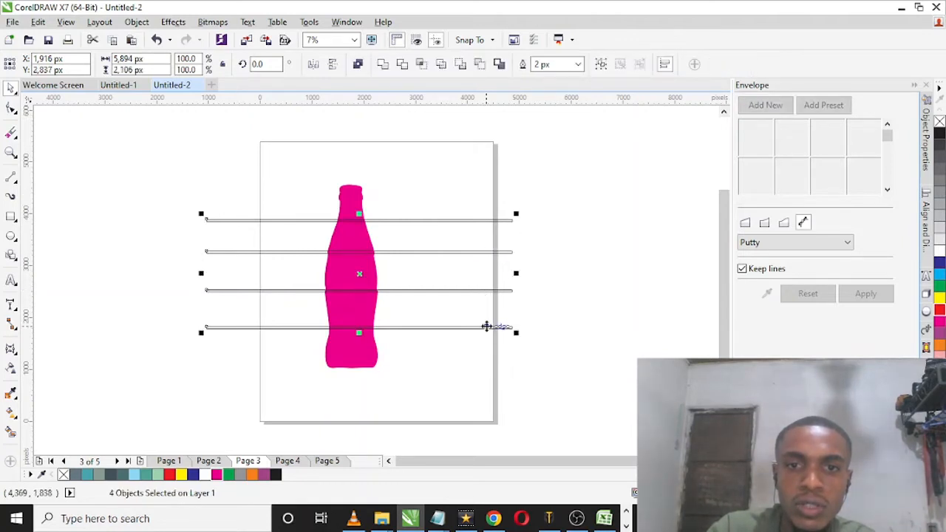
pyautogui.rightClick(486, 326)
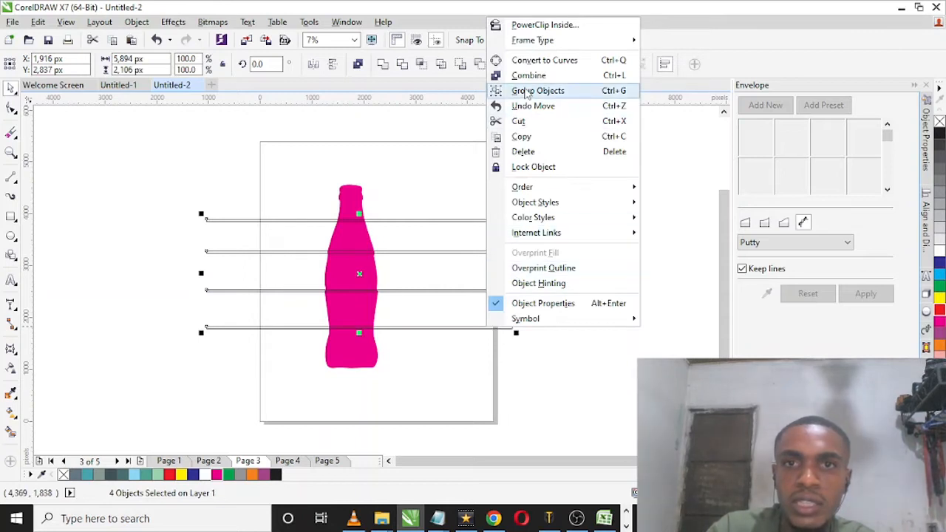
pyautogui.click(525, 91)
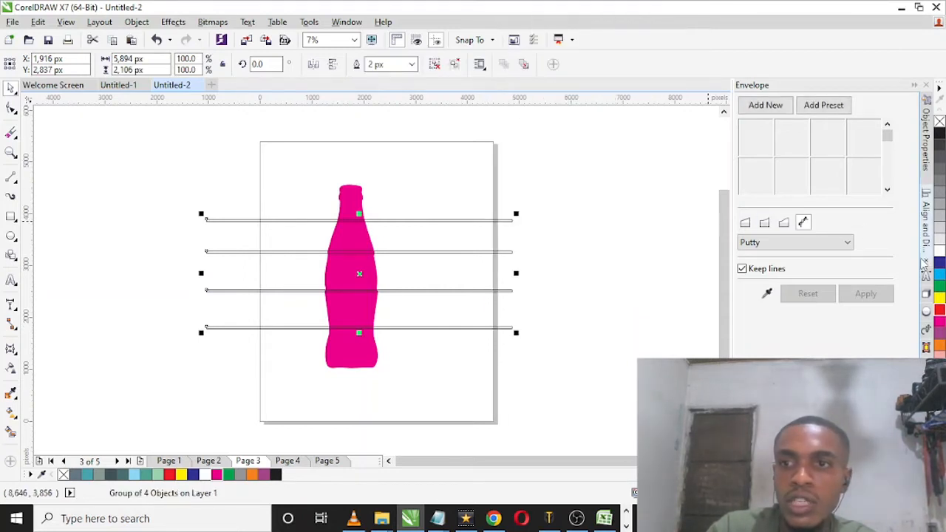
pyautogui.rightClick(454, 252)
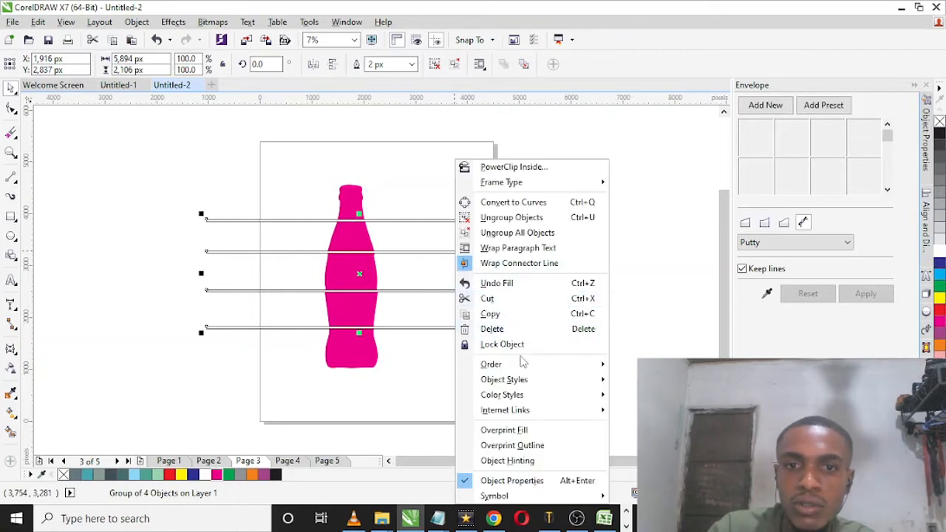
pyautogui.moveTo(523, 368)
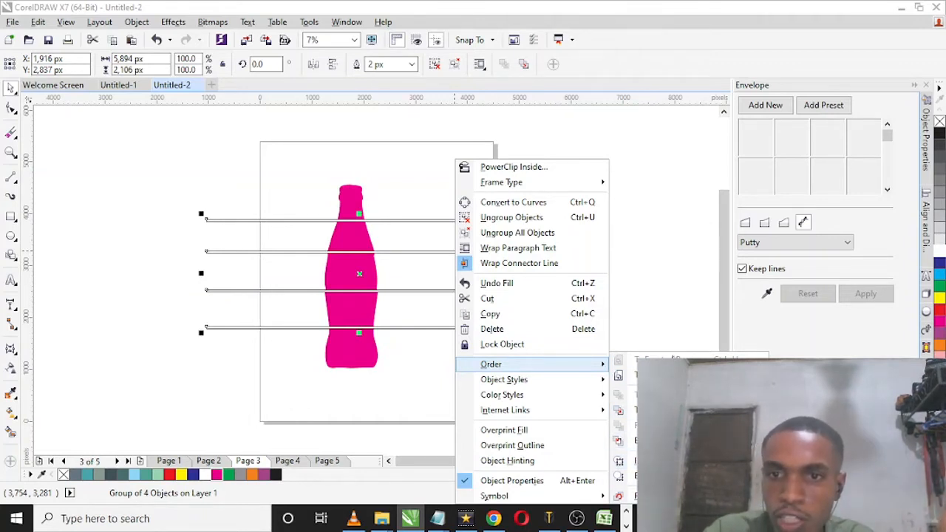
pyautogui.click(640, 167)
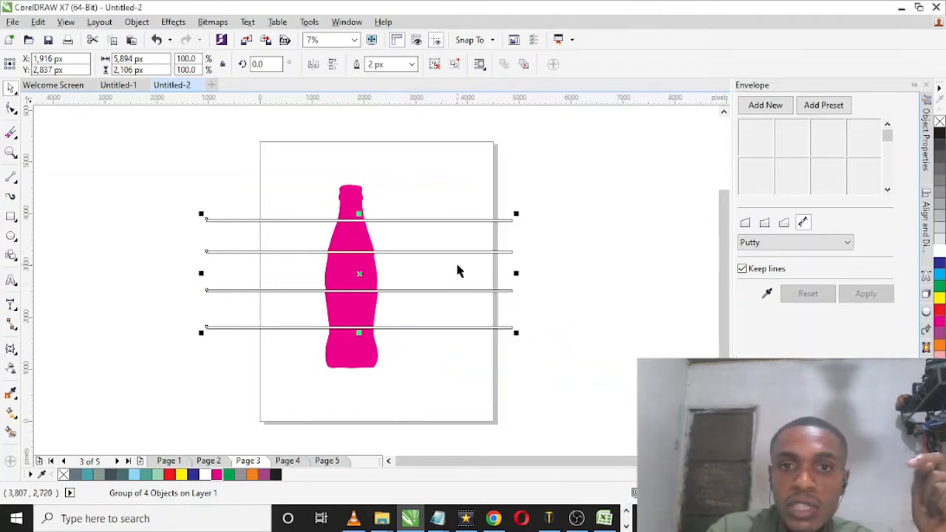
# Step: Cut the grouped rectangles out of the magenta bottle with Back minus front
pyautogui.keyDown('shift'); pyautogui.click(358, 194); pyautogui.keyUp('shift')
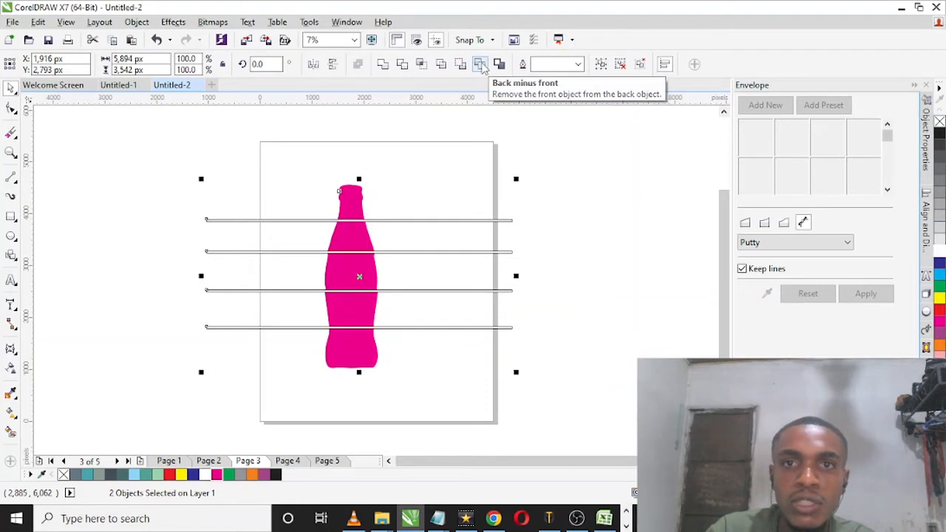
pyautogui.click(480, 65)
pyautogui.click(403, 226)
# Step: Break the cut bottle curve apart into separate bands
pyautogui.click(331, 222)
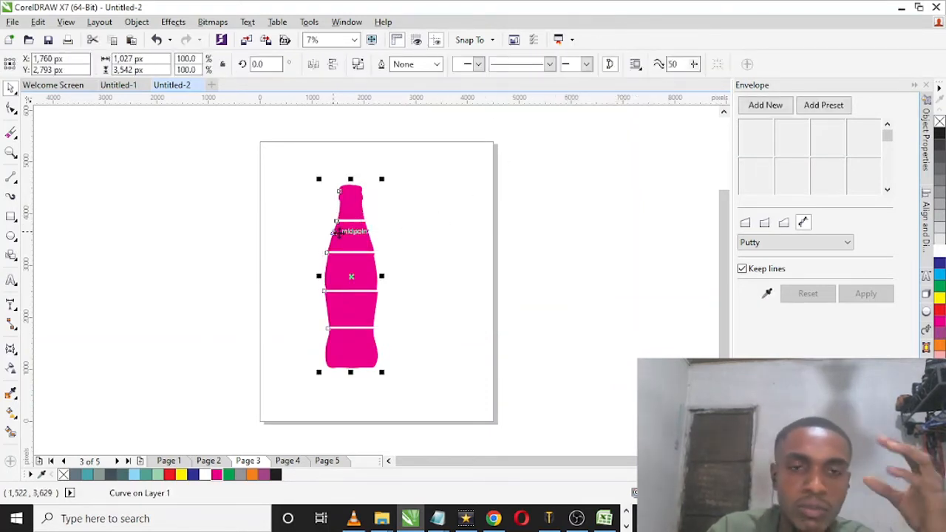
pyautogui.rightClick(344, 247)
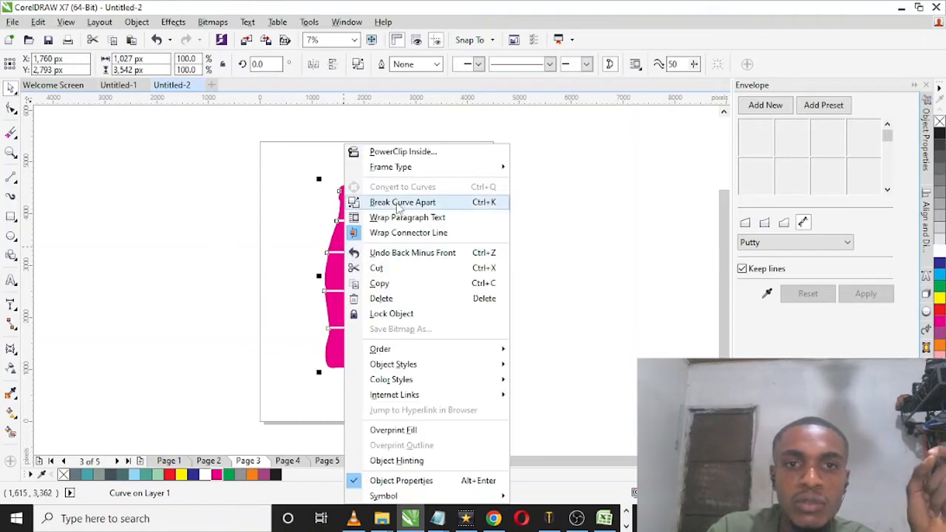
pyautogui.click(391, 122)
# Step: Try moving the bottle bands apart from one another, and undo the moves to reassemble the bottle
pyautogui.click(345, 219)
pyautogui.moveTo(345, 219); pyautogui.dragTo(535, 218)
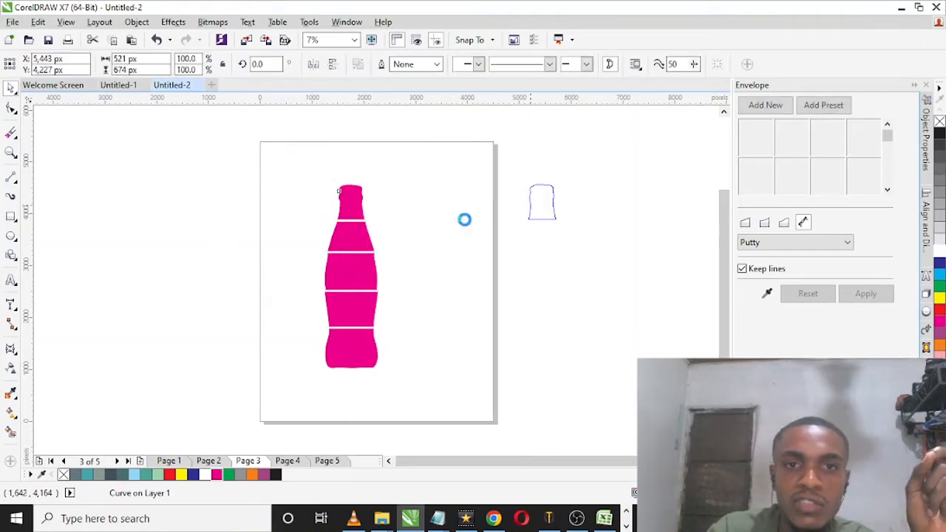
pyautogui.moveTo(351, 236); pyautogui.dragTo(169, 243)
pyautogui.moveTo(347, 272); pyautogui.dragTo(468, 275)
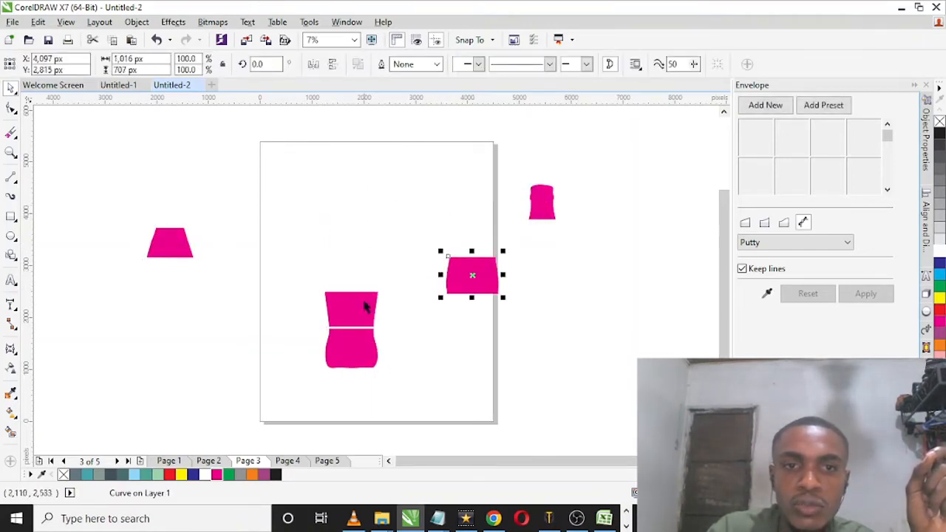
pyautogui.moveTo(364, 306); pyautogui.dragTo(203, 315)
pyautogui.moveTo(323, 359); pyautogui.dragTo(410, 348)
pyautogui.hotkey('ctrl', 'z')
pyautogui.hotkey('ctrl', 'z')
pyautogui.hotkey('ctrl', 'z')
pyautogui.hotkey('ctrl', 'z')
pyautogui.hotkey('ctrl', 'z')
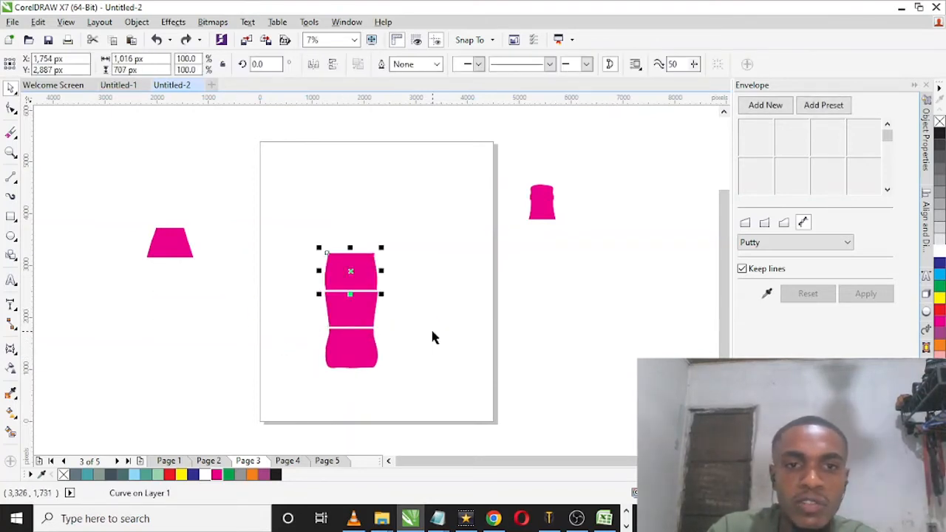
pyautogui.click(446, 332)
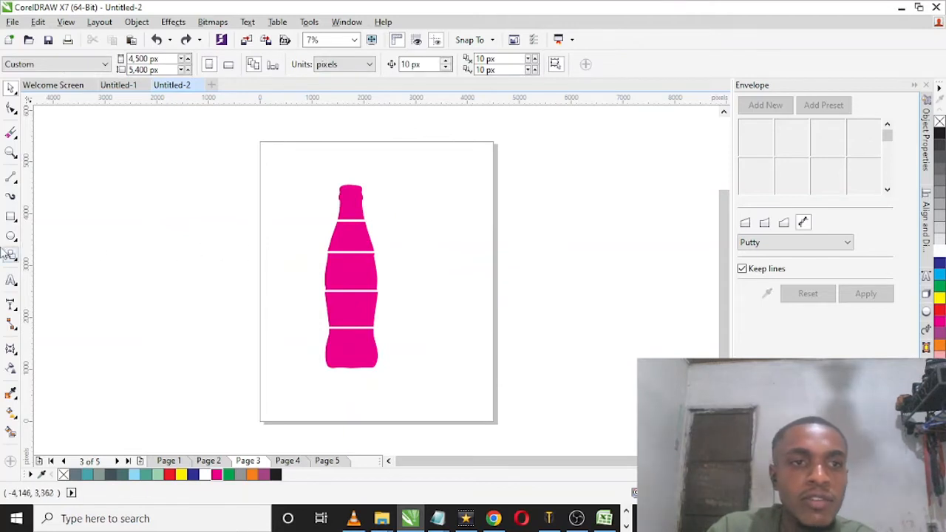
# Step: Add the text THE beside the page in Humnst777 Blk BT and enlarge it to about 183 pt
pyautogui.click(11, 281)
pyautogui.click(109, 193)
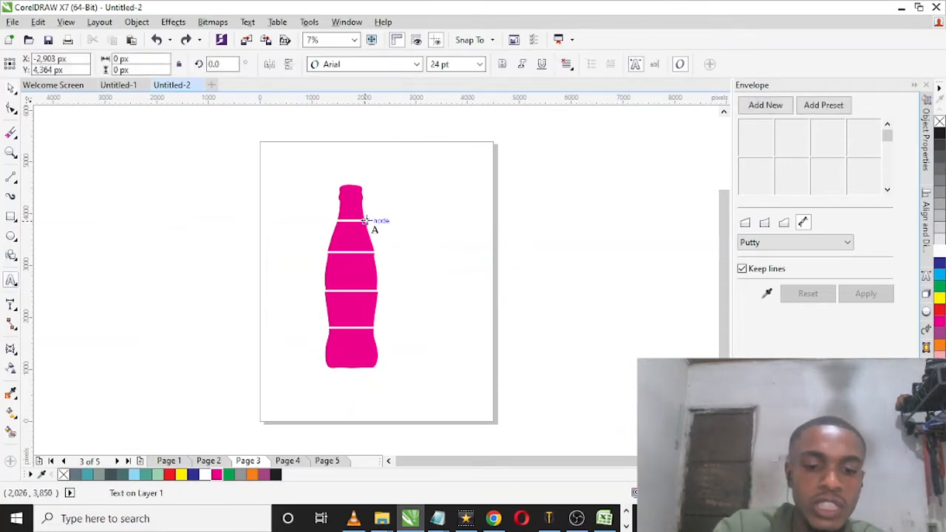
pyautogui.write('THE')
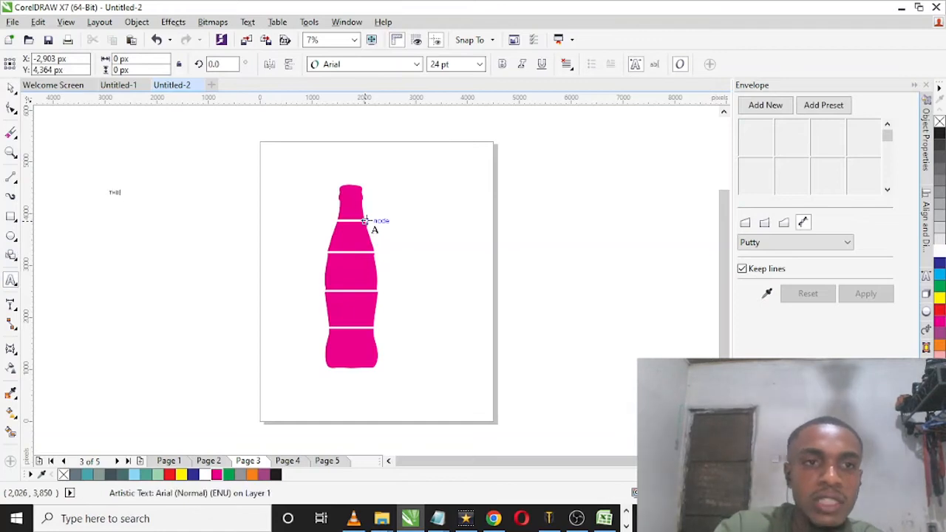
pyautogui.click(365, 64)
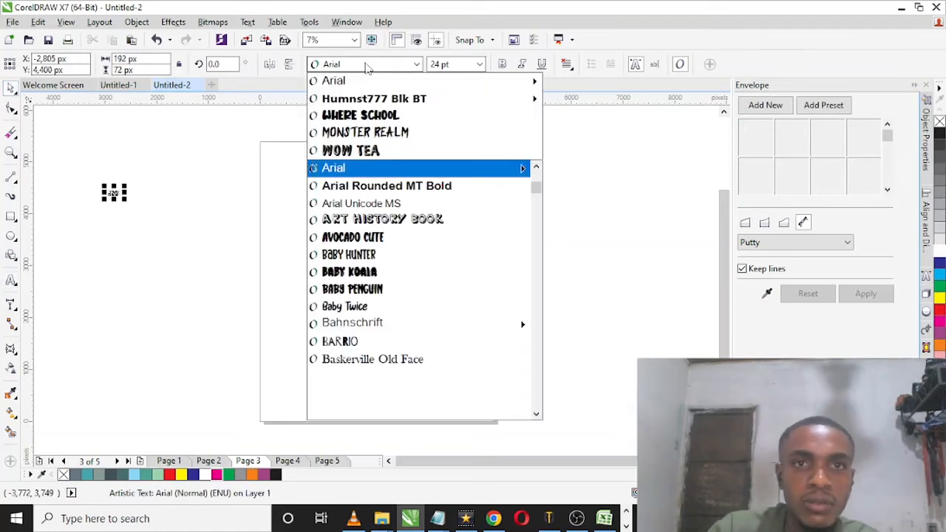
pyautogui.click(625, 150)
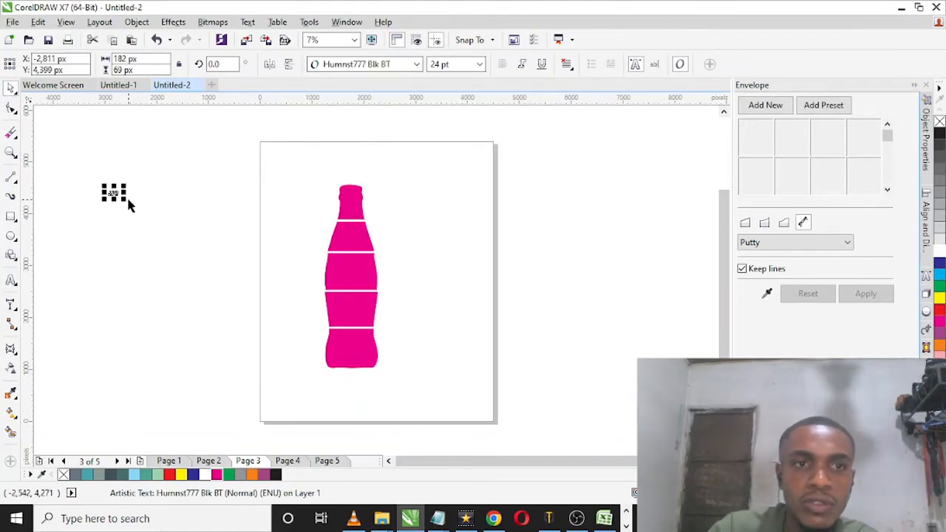
pyautogui.moveTo(138, 206); pyautogui.dragTo(187, 223)
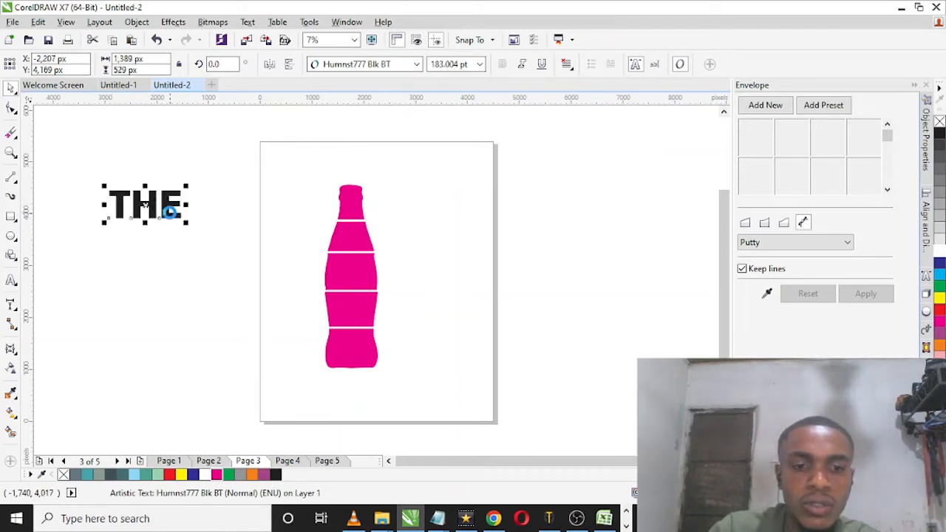
# Step: Duplicate the word THE directly below itself and change the copy's text to BEST
pyautogui.moveTo(138, 197); pyautogui.dragTo(145, 248)
pyautogui.doubleClick(132, 250)
pyautogui.write('V')
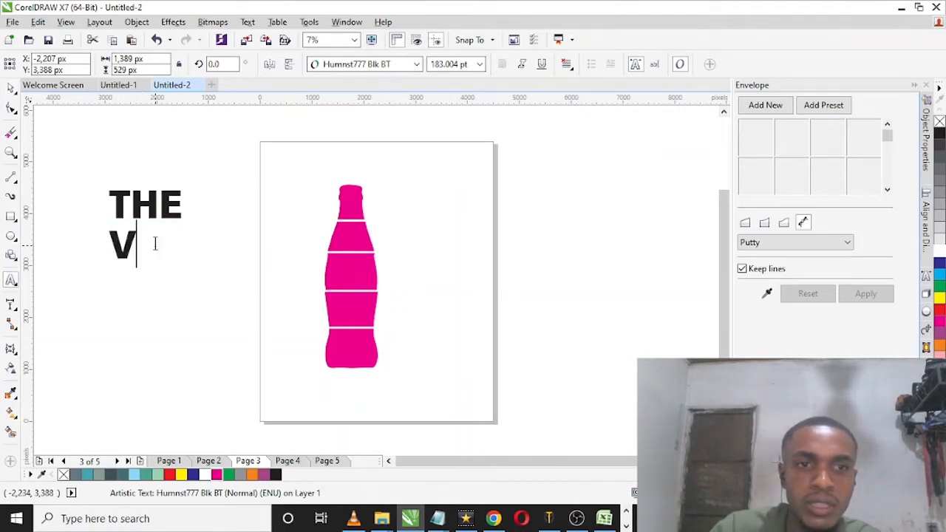
pyautogui.press('BackSpace')
pyautogui.write('BET')
pyautogui.press('BackSpace')
pyautogui.press('Return')
pyautogui.write('ST S')
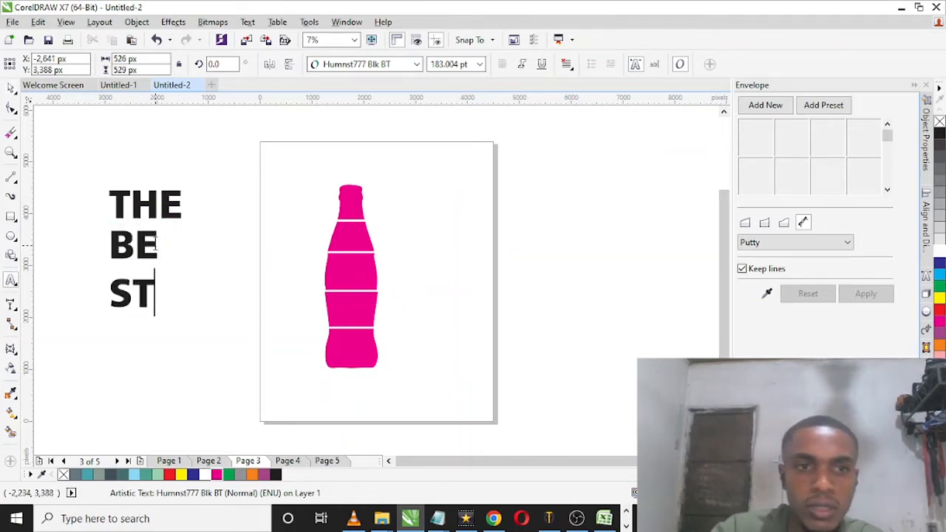
pyautogui.write('T')
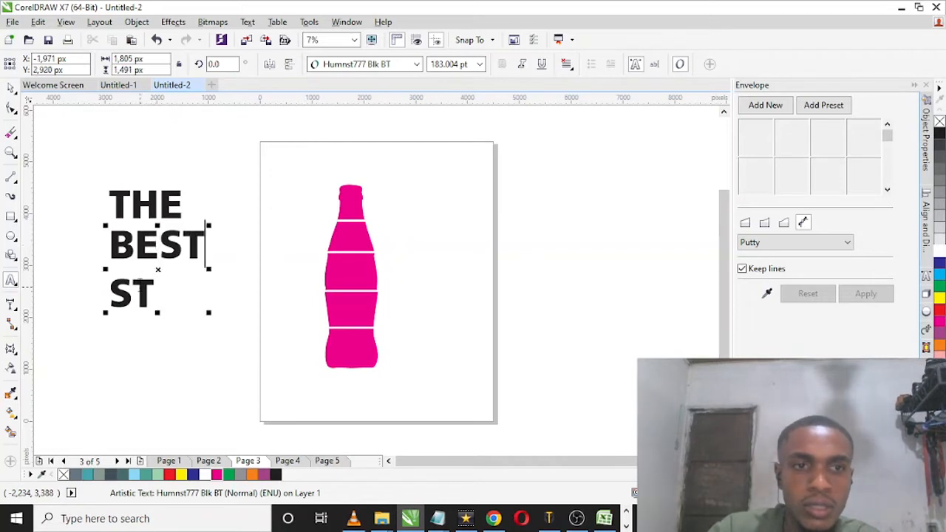
pyautogui.hotkey('ctrl', 'a')
pyautogui.click(134, 291)
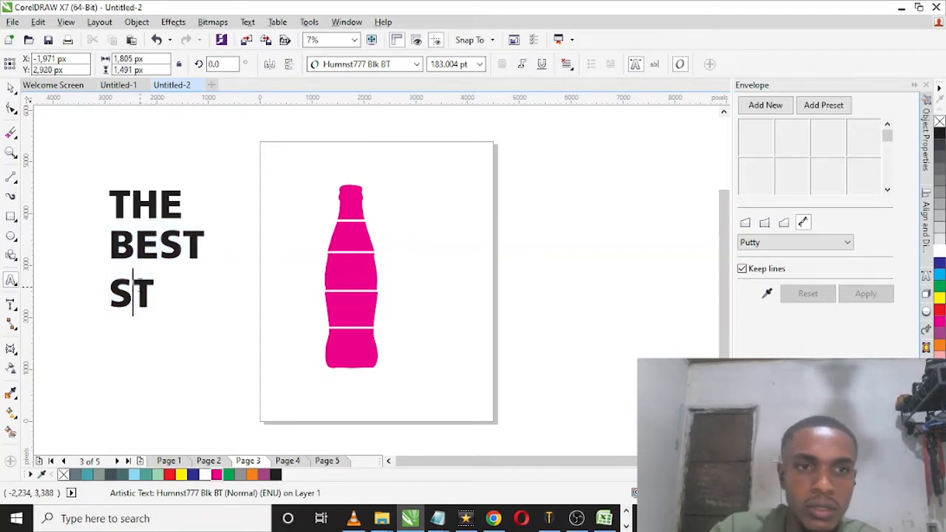
pyautogui.press('BackSpace')
pyautogui.press('BackSpace')
pyautogui.press('Delete')
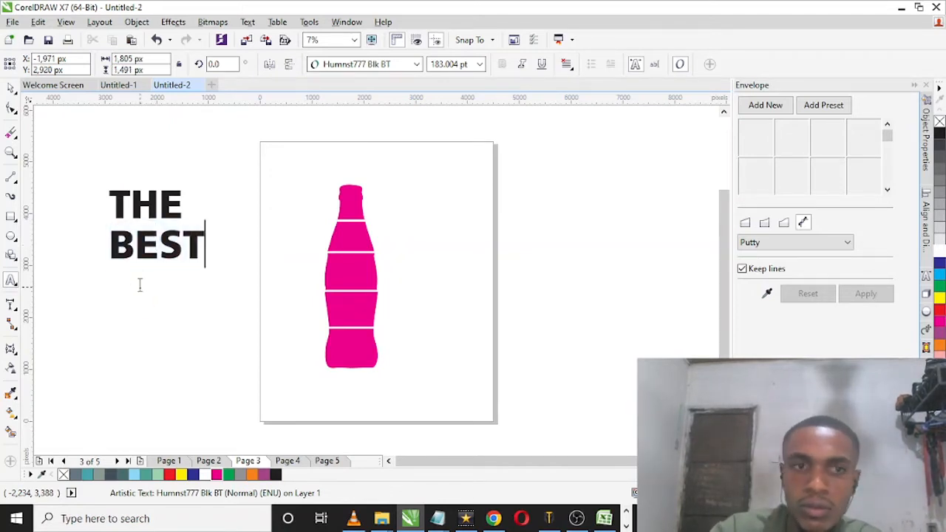
# Step: Duplicate the words THE and BEST together directly below the originals
pyautogui.click(11, 88)
pyautogui.moveTo(86, 147); pyautogui.dragTo(245, 280)
pyautogui.moveTo(157, 225); pyautogui.dragTo(157, 302)
# Step: Change the lower copy of THE to PLACE and the lower copy of BEST to FOR
pyautogui.press('F8')
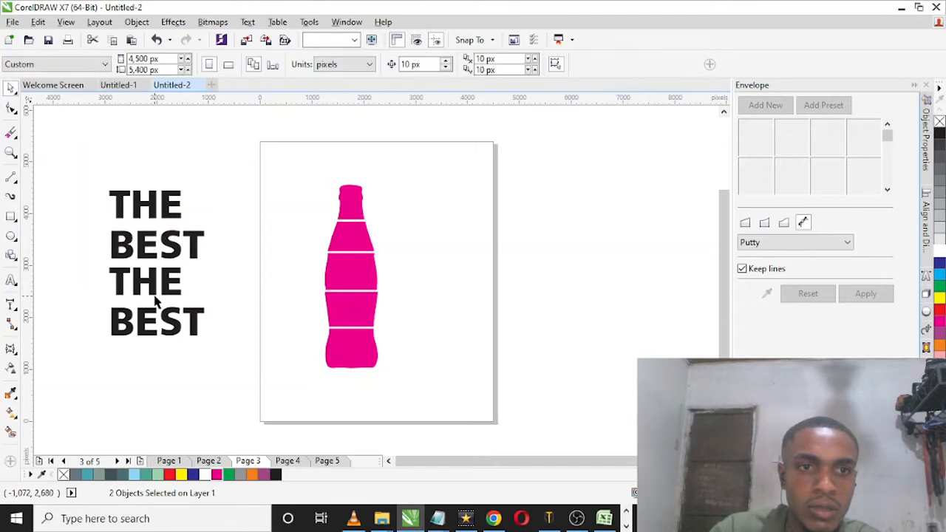
pyautogui.doubleClick(160, 278)
pyautogui.write('PLACE')
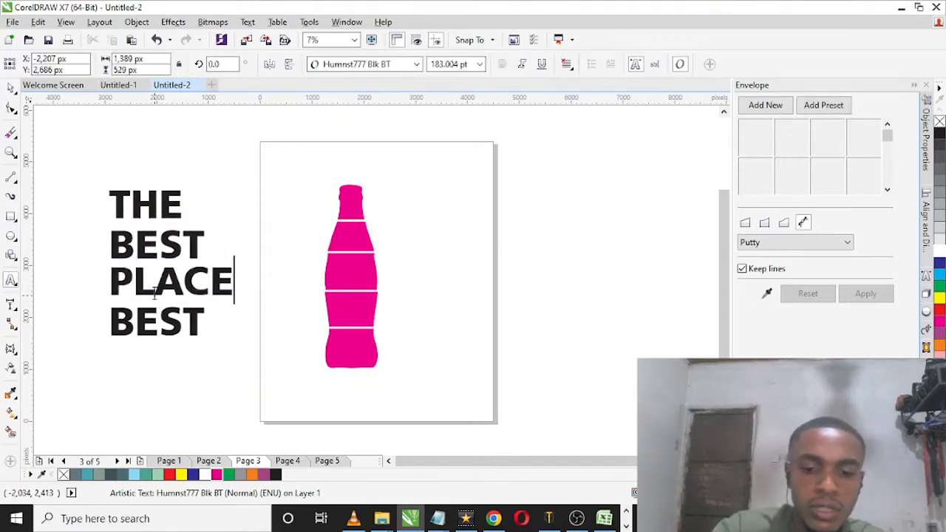
pyautogui.doubleClick(152, 318)
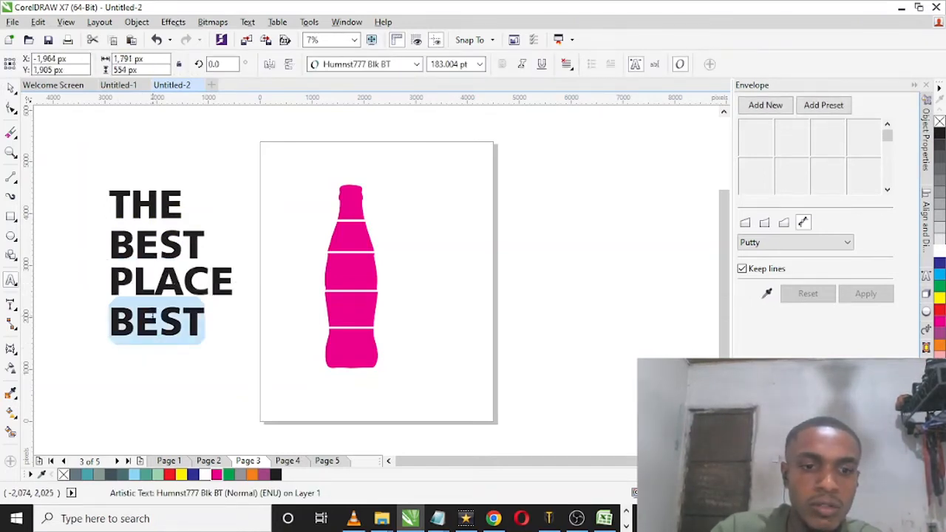
pyautogui.write('FOR')
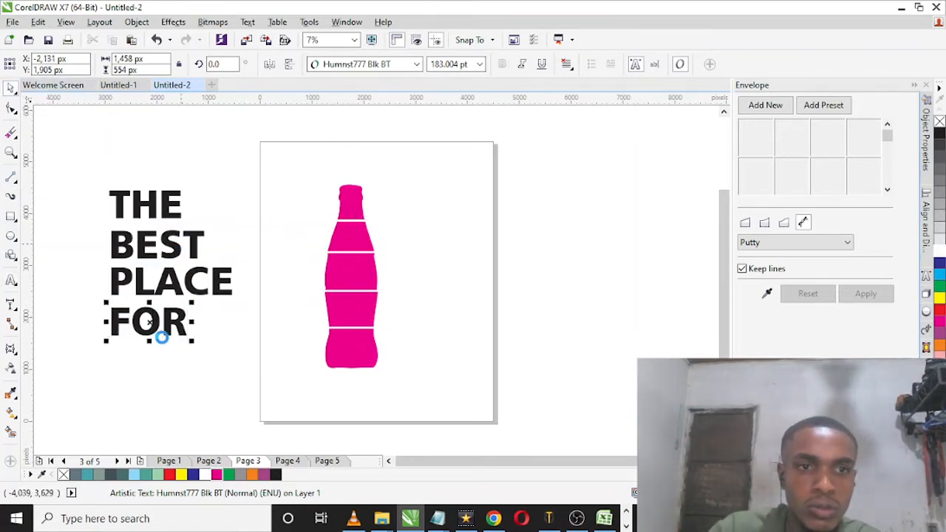
# Step: Duplicate the word FOR directly below itself and change the copy's text to ART
pyautogui.moveTo(158, 327); pyautogui.dragTo(148, 357)
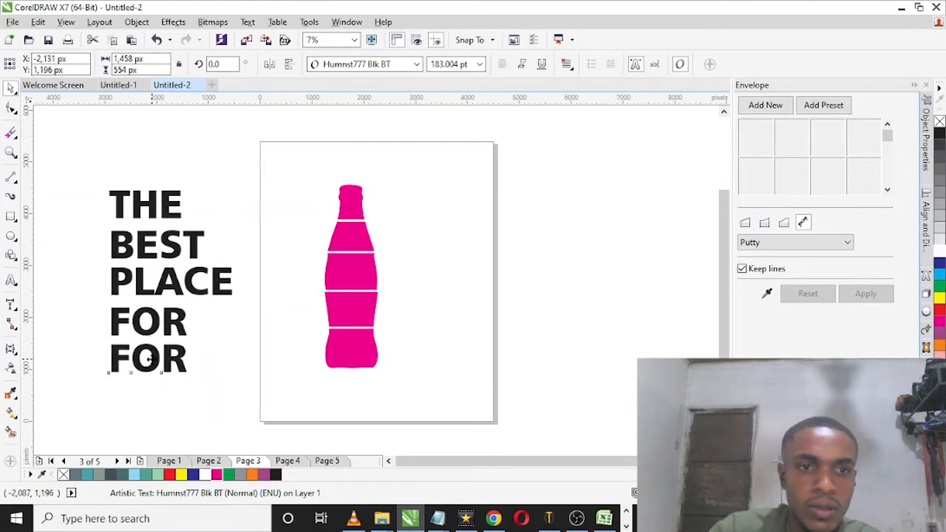
pyautogui.doubleClick(149, 357)
pyautogui.write('DESIG')
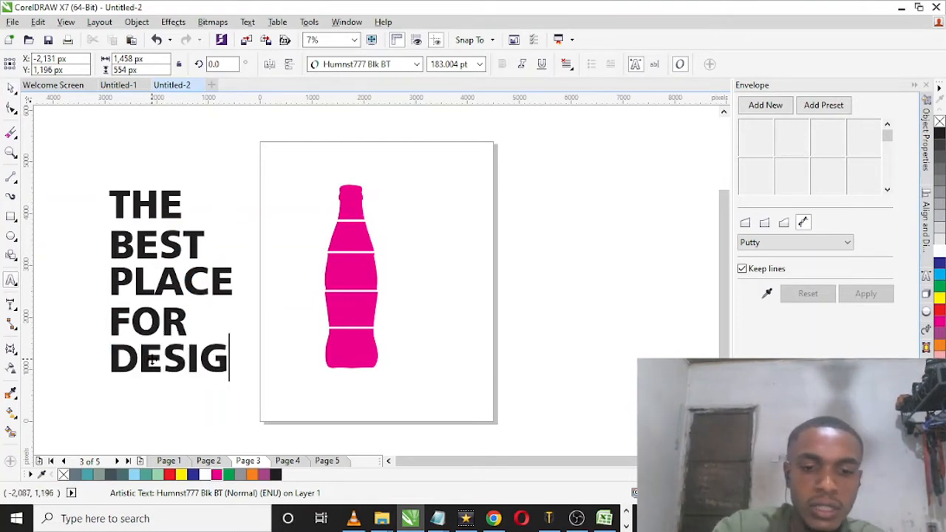
pyautogui.doubleClick(151, 360)
pyautogui.write('ART')
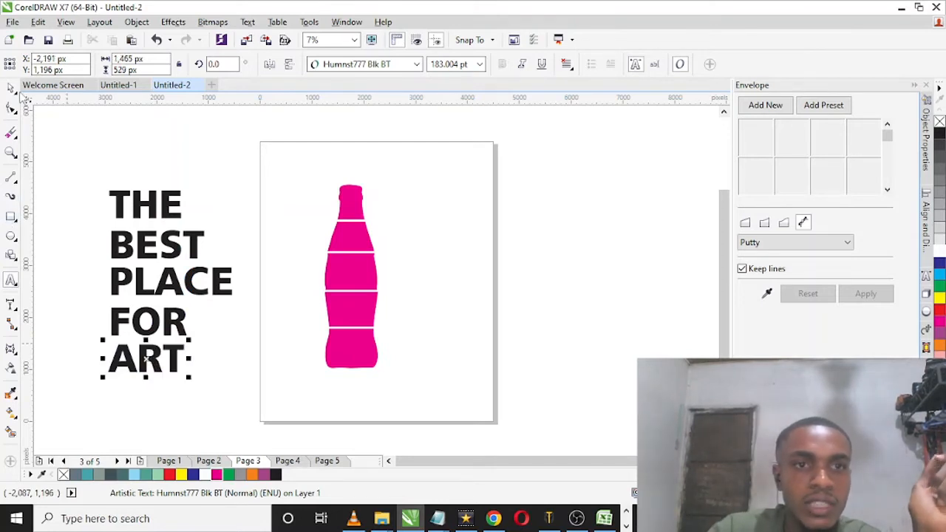
# Step: Shape the word THE to the bottle's top band with an envelope created from that band
pyautogui.click(167, 182)
pyautogui.click(169, 214)
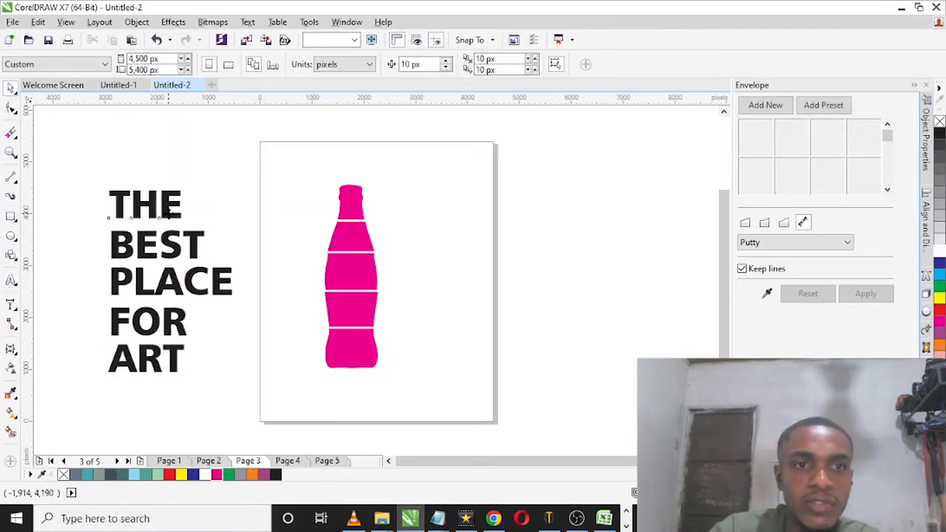
pyautogui.click(168, 214)
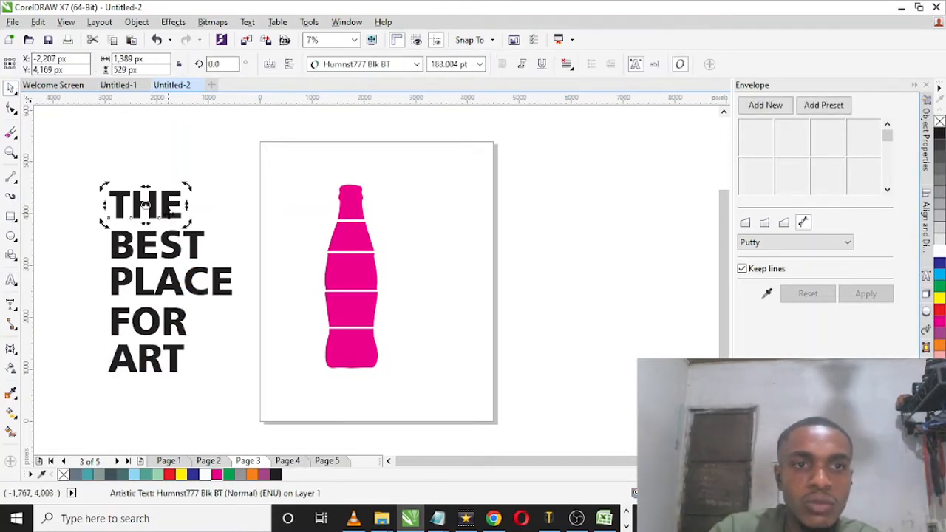
pyautogui.click(766, 295)
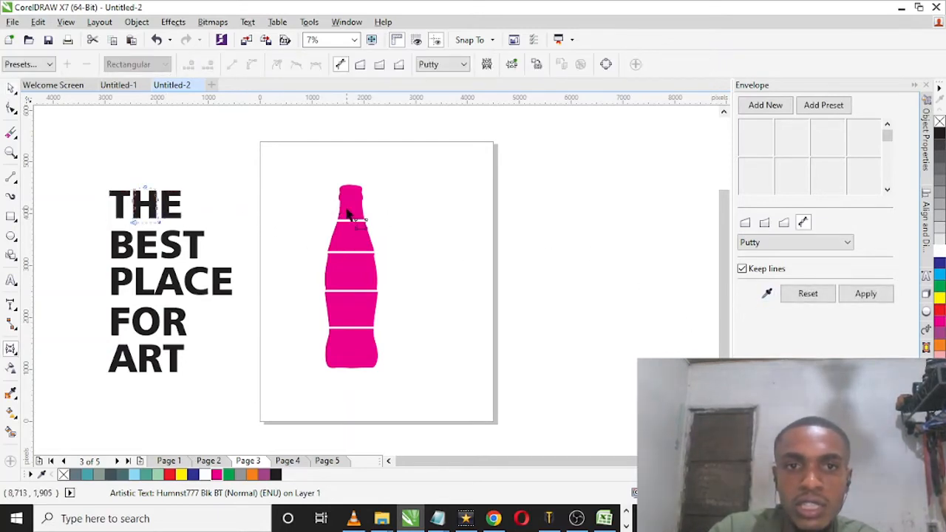
pyautogui.click(864, 295)
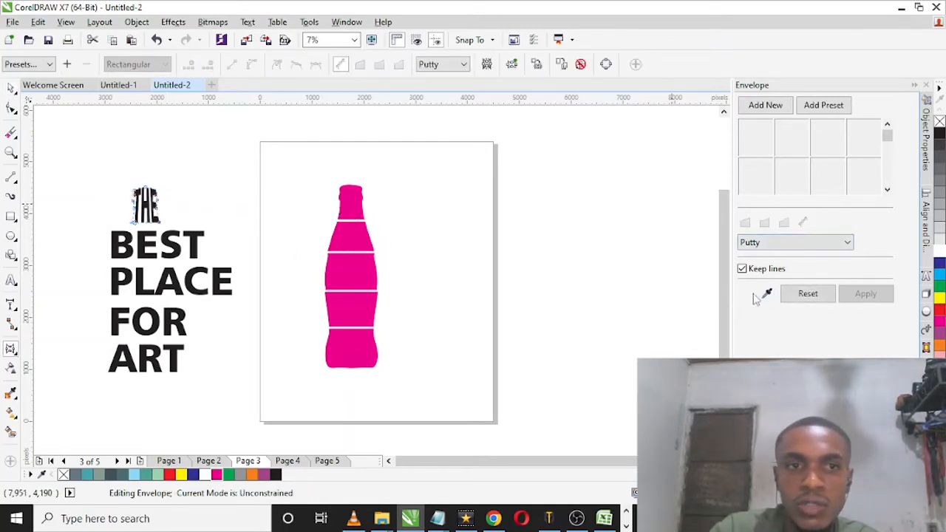
# Step: Shape the word BEST to the bottle's second band with an envelope created from that band
pyautogui.click(191, 241)
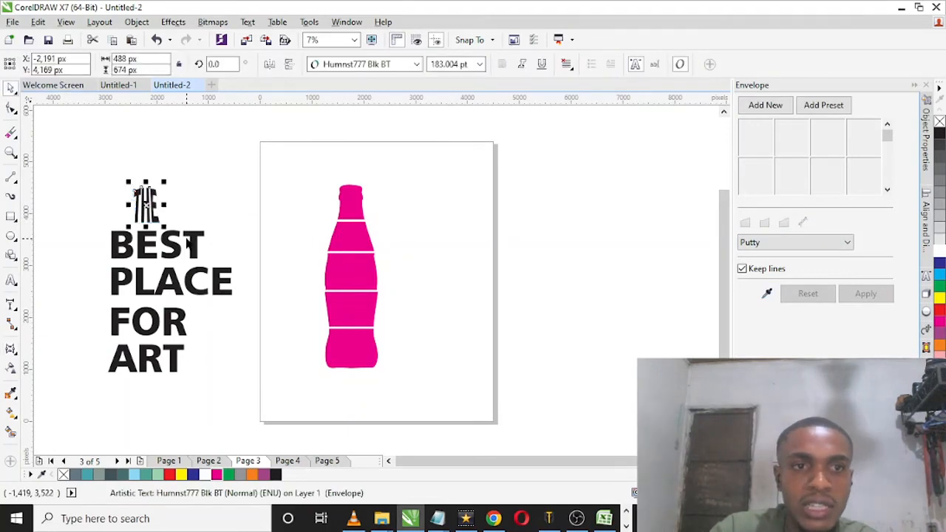
pyautogui.click(769, 293)
pyautogui.click(343, 249)
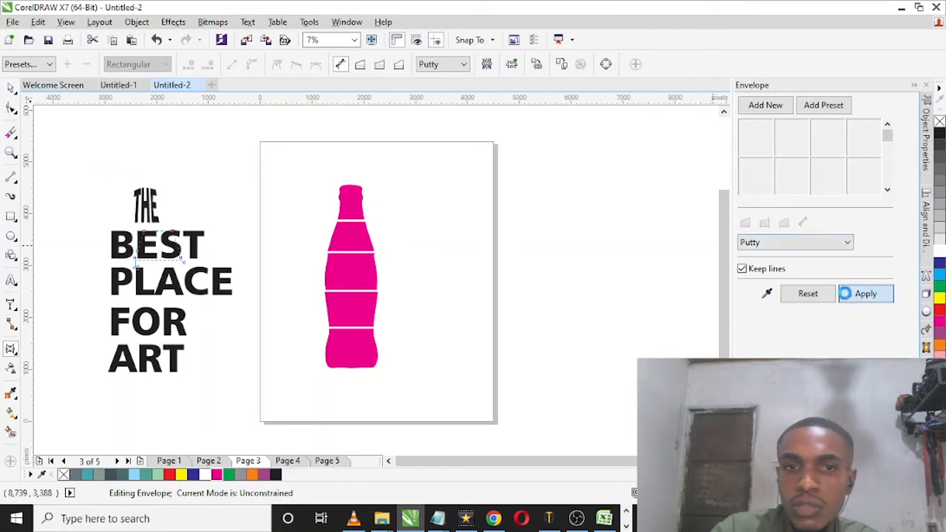
pyautogui.click(844, 294)
# Step: Shape the word PLACE to the bottle's middle band with an envelope created from that band
pyautogui.click(193, 294)
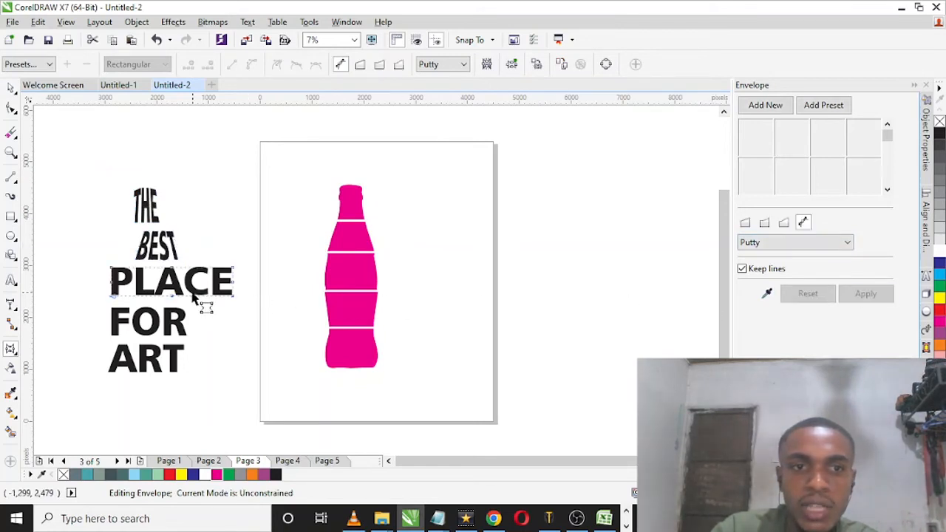
pyautogui.click(354, 270)
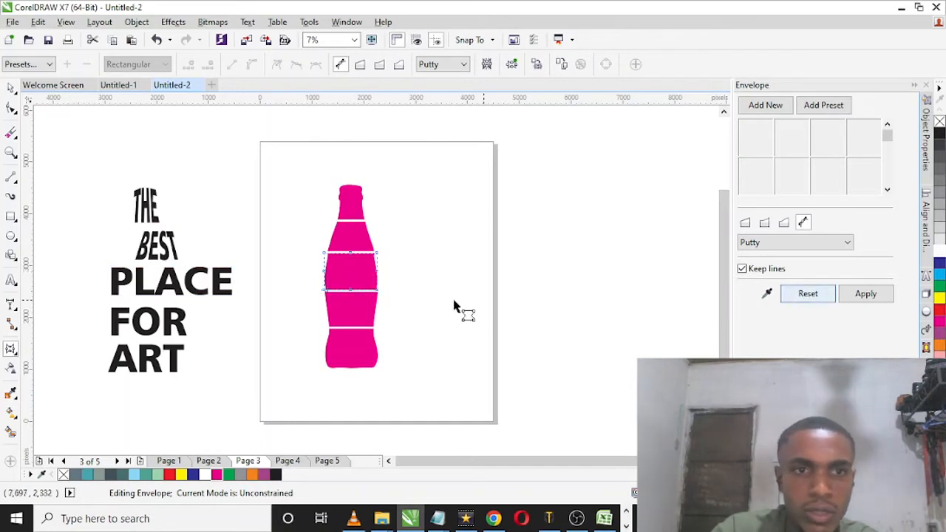
pyautogui.click(216, 296)
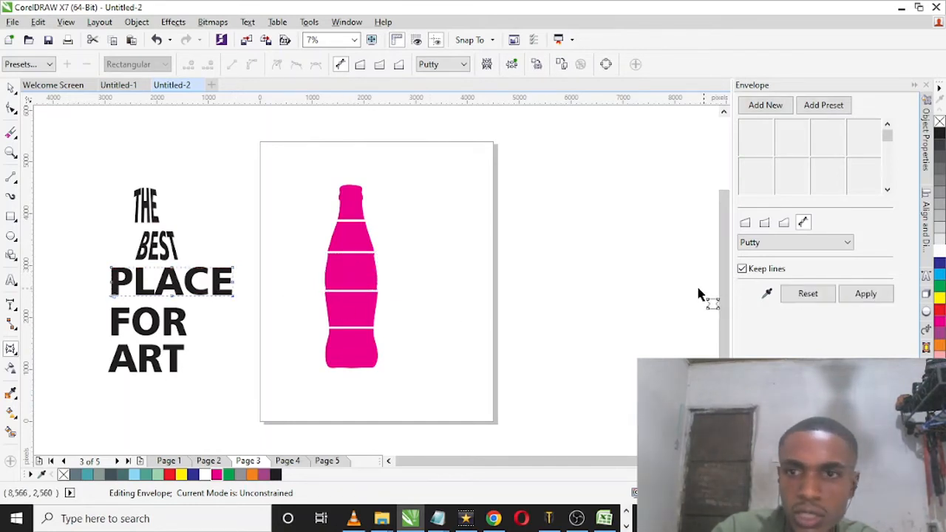
pyautogui.click(11, 87)
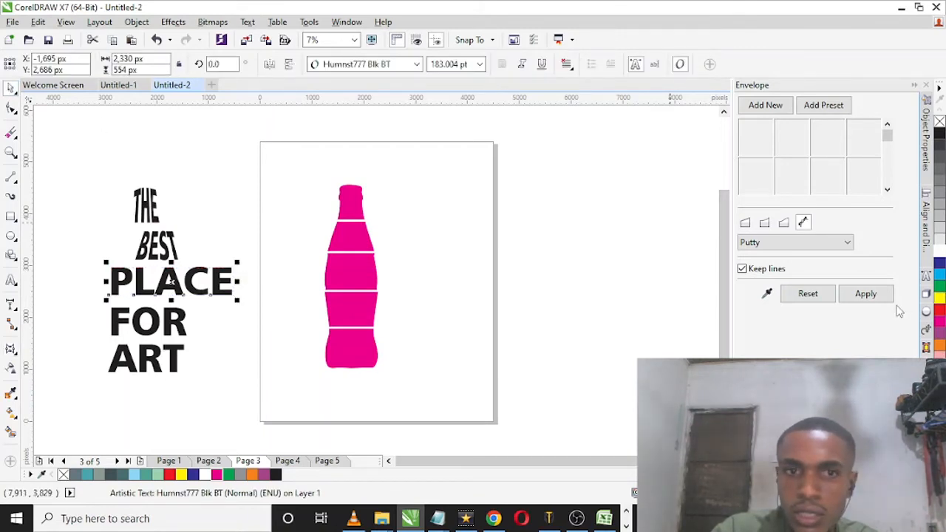
pyautogui.click(767, 294)
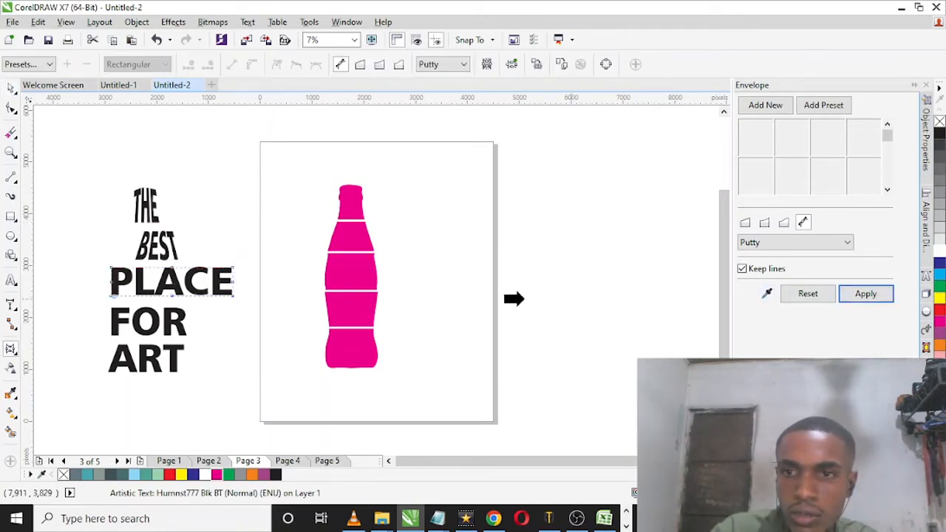
pyautogui.click(345, 276)
pyautogui.click(865, 294)
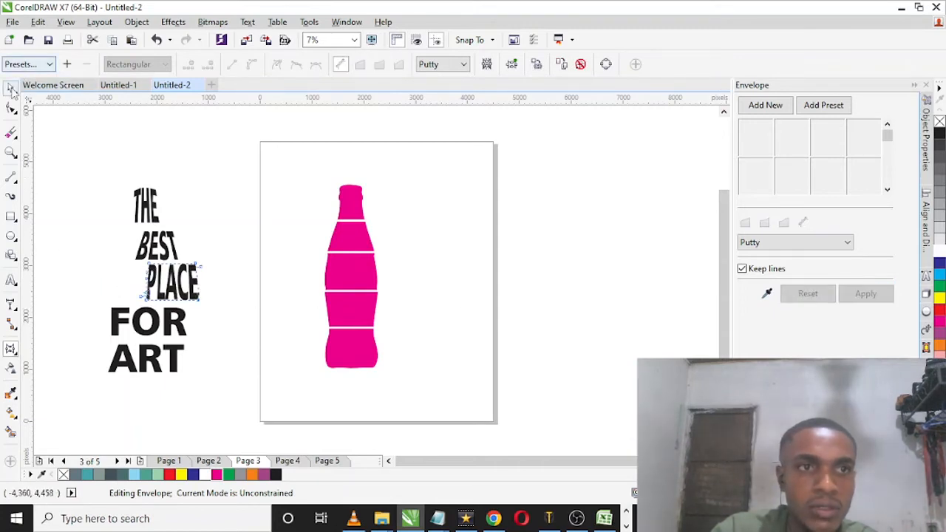
# Step: Shape the word FOR to the bottle's fourth band with an envelope created from that band
pyautogui.click(11, 87)
pyautogui.click(147, 323)
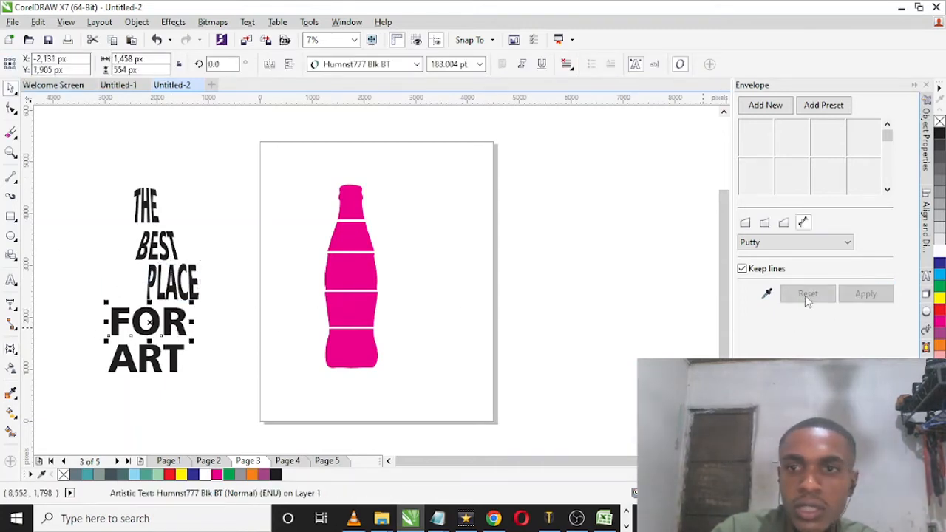
pyautogui.click(767, 294)
pyautogui.click(362, 303)
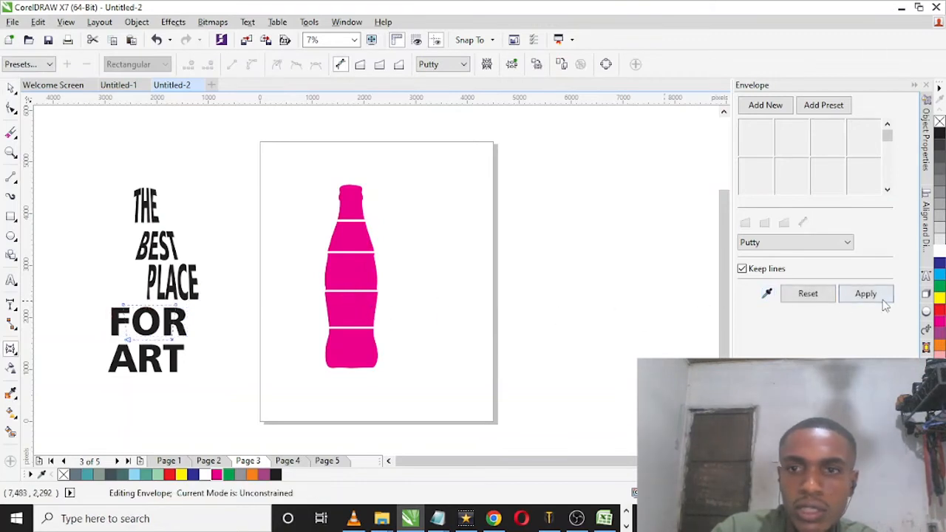
pyautogui.click(848, 297)
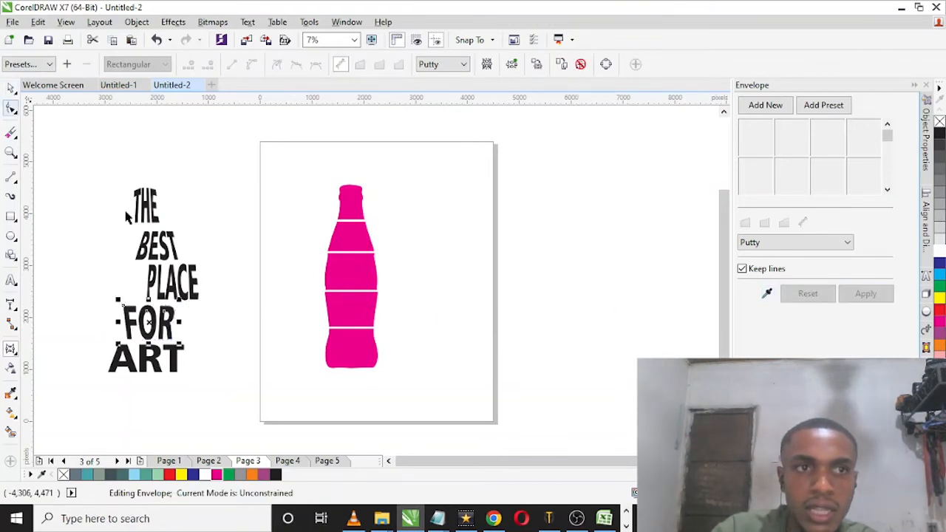
# Step: Try to shape the word ART to the bottle's bottom band with a Putty envelope created from that band
pyautogui.click(11, 88)
pyautogui.click(177, 359)
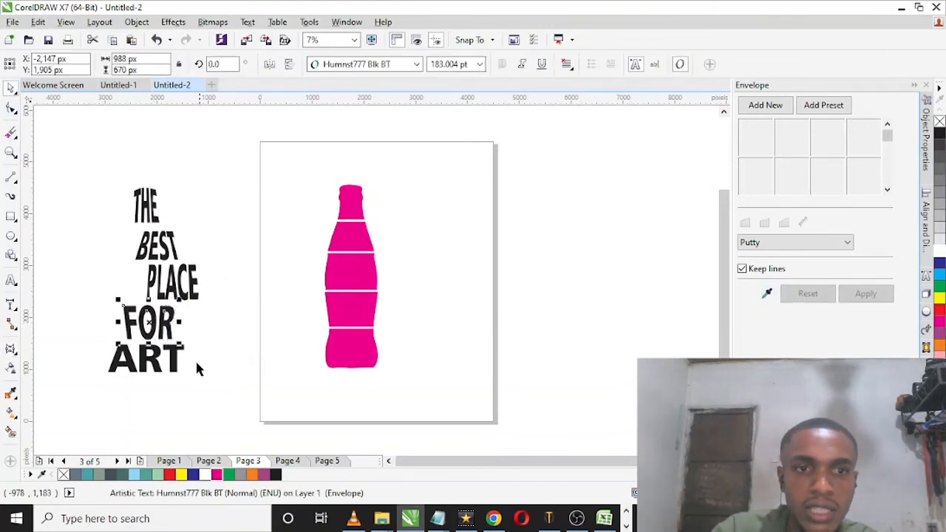
pyautogui.click(767, 294)
pyautogui.click(327, 363)
pyautogui.click(865, 294)
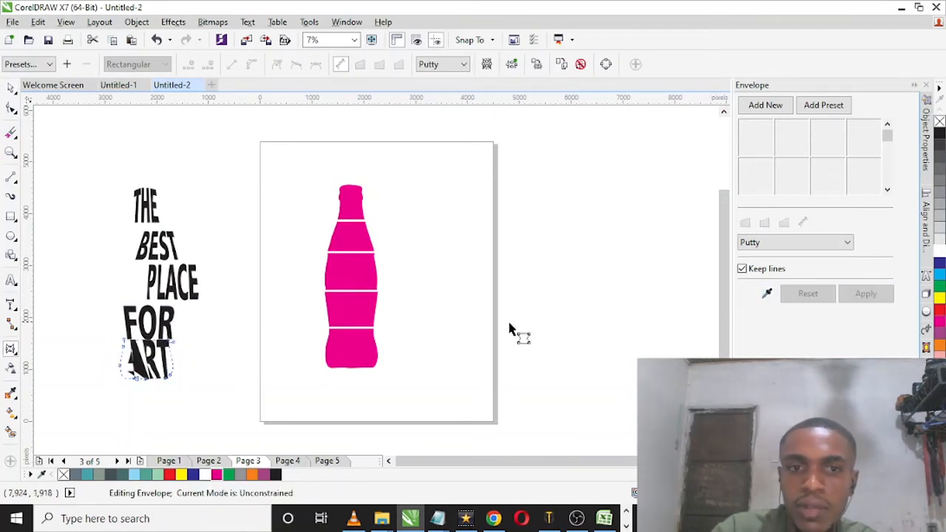
# Step: Try the Vertical, Original and Horizontal mapping modes in turn on the envelope of ART
pyautogui.click(761, 242)
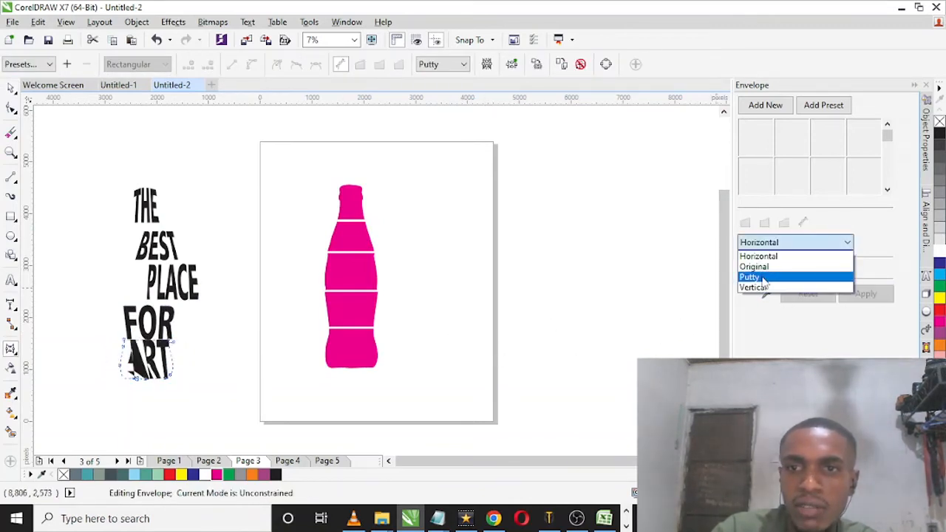
pyautogui.click(752, 287)
pyautogui.click(842, 294)
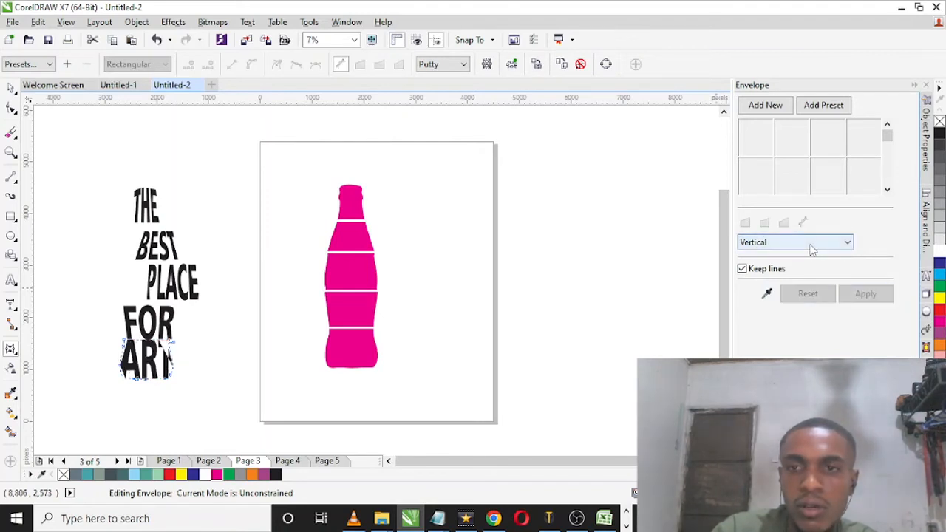
pyautogui.click(812, 243)
pyautogui.click(802, 267)
pyautogui.click(863, 294)
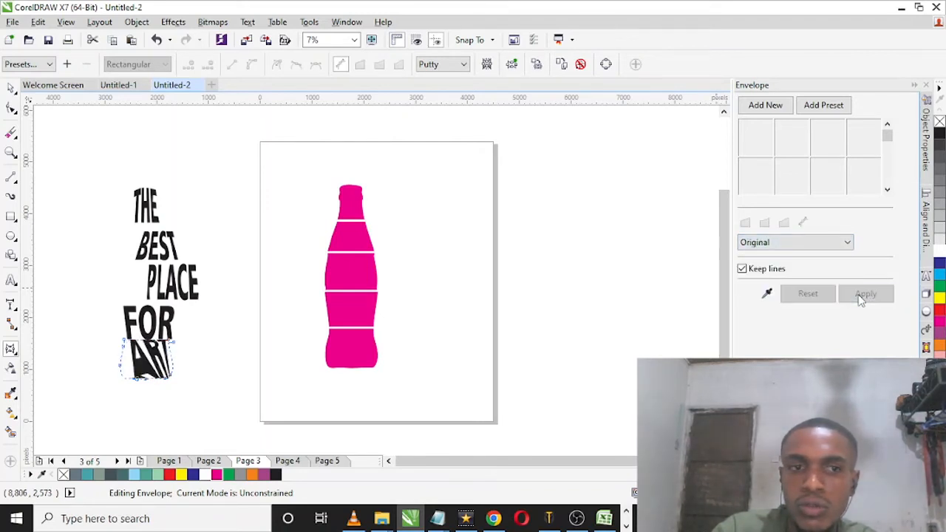
pyautogui.click(842, 242)
pyautogui.click(828, 254)
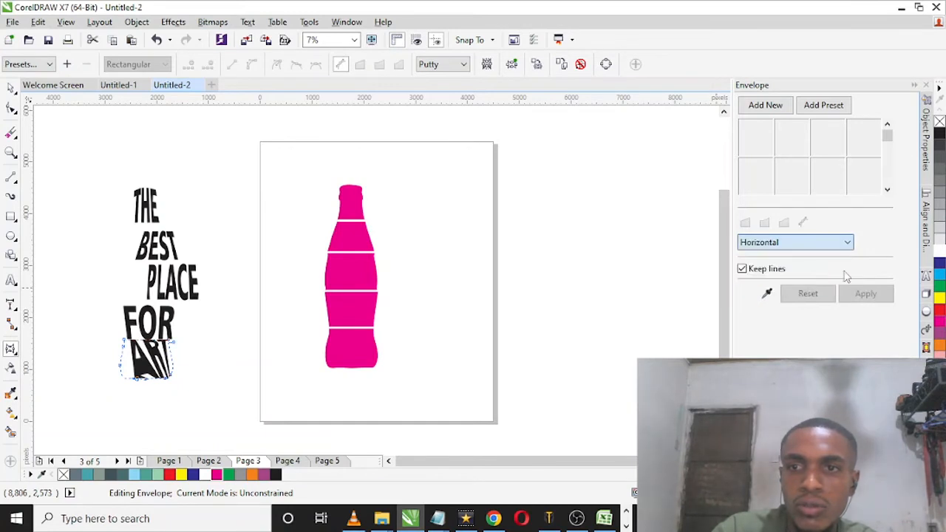
pyautogui.click(866, 293)
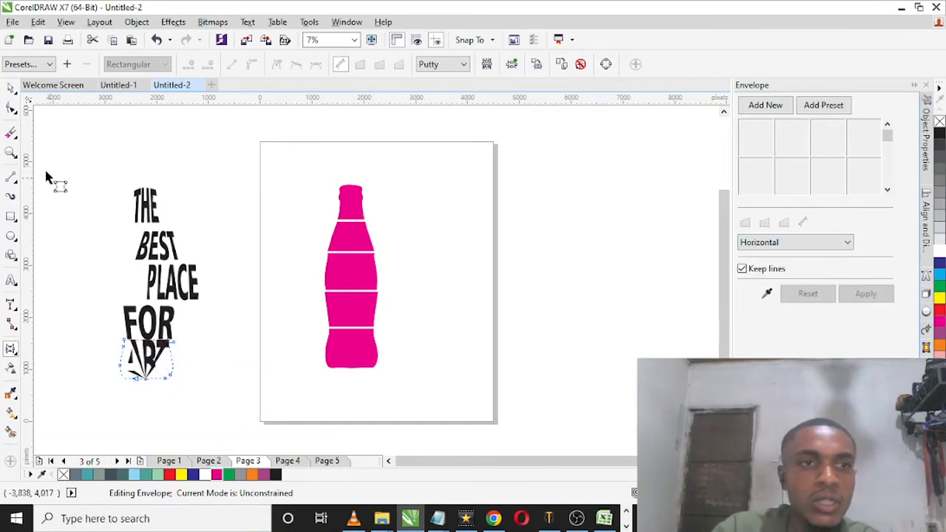
# Step: Undo the envelope changes on ART back to the plain word
pyautogui.click(11, 87)
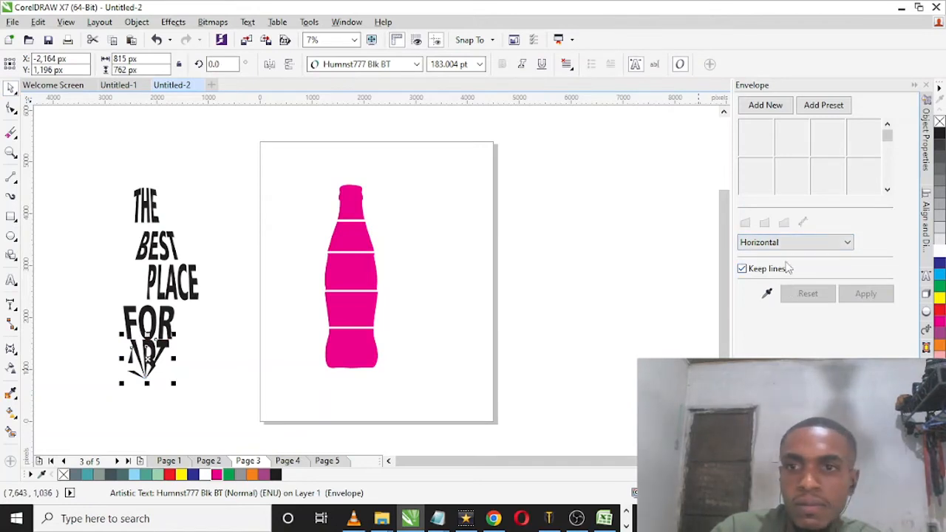
pyautogui.click(10, 347)
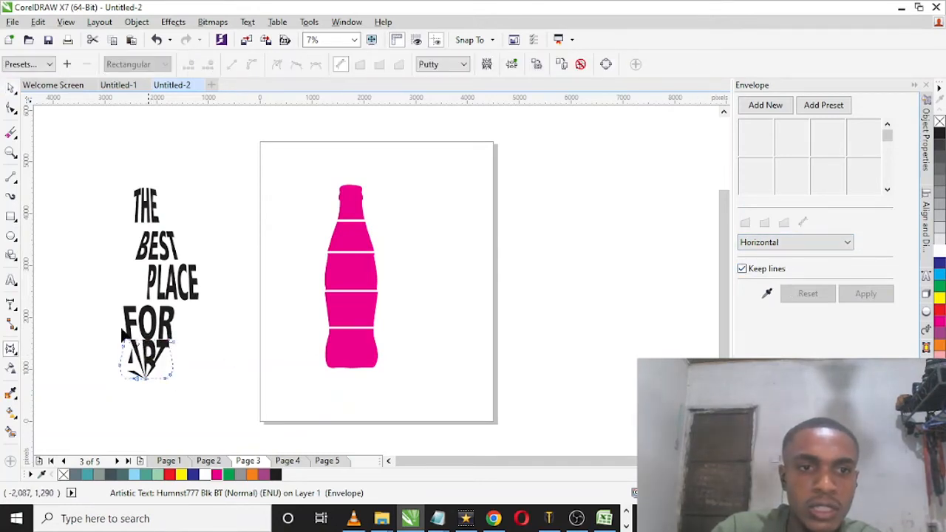
pyautogui.click(11, 87)
pyautogui.doubleClick(147, 357)
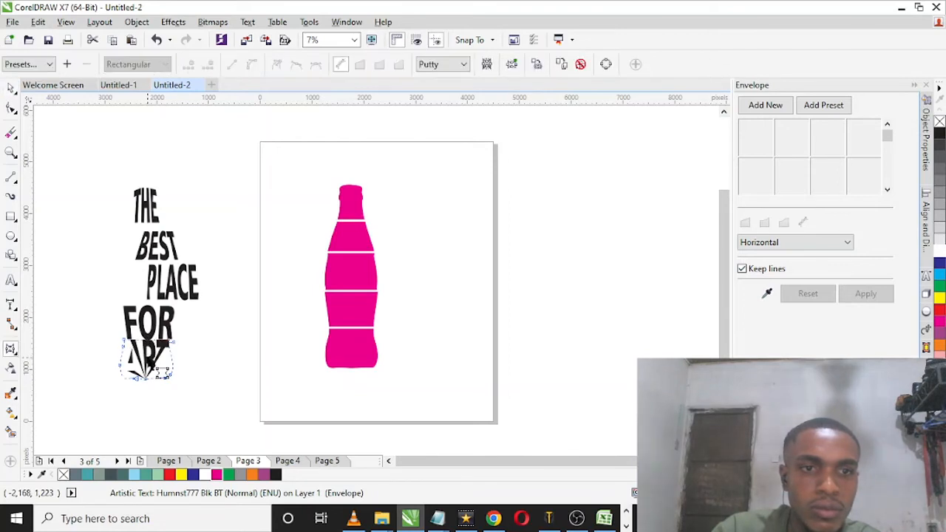
pyautogui.click(11, 87)
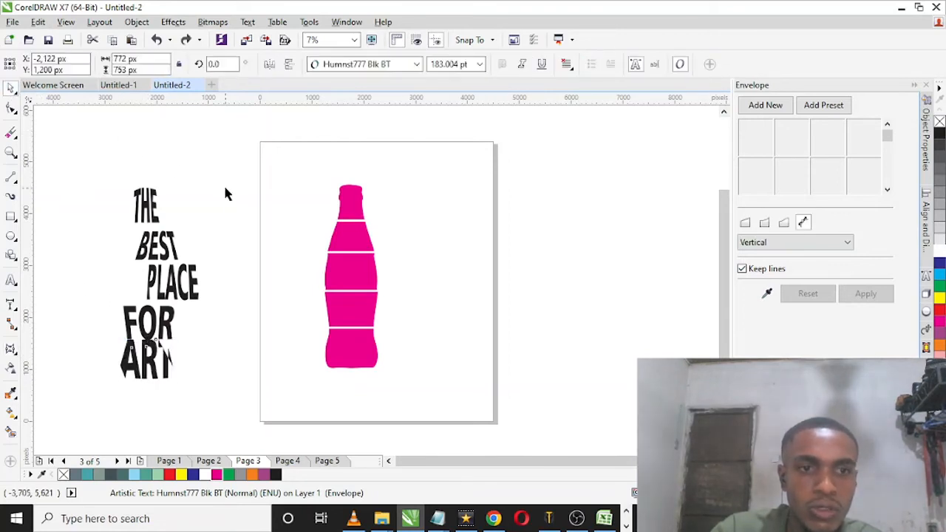
pyautogui.hotkey('ctrl', 'z')
pyautogui.hotkey('ctrl', 'z')
# Step: Replace the text ART with DESIGN
pyautogui.doubleClick(150, 361)
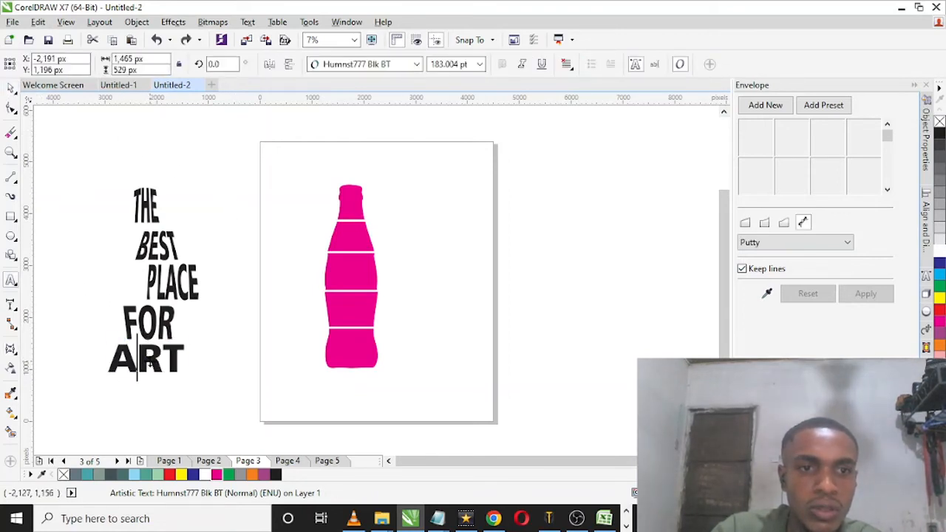
pyautogui.doubleClick(149, 361)
pyautogui.write('DESIGN')
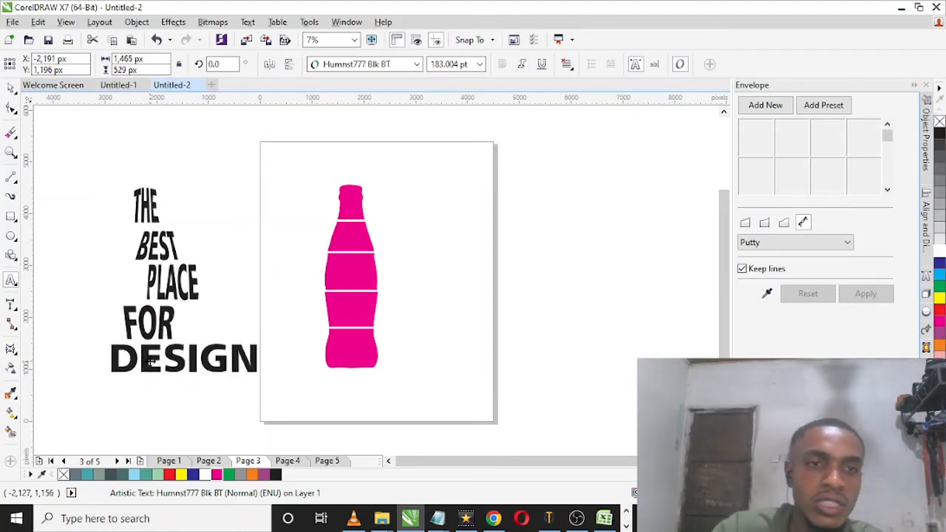
# Step: Shape the word DESIGN to the bottle's bottom band with a Putty envelope created from that band
pyautogui.click(11, 88)
pyautogui.click(767, 293)
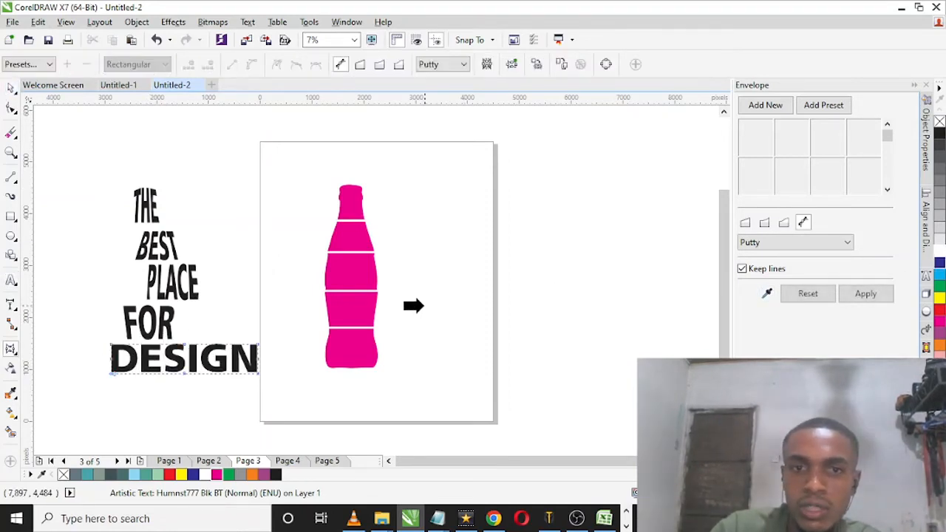
pyautogui.click(355, 342)
pyautogui.click(864, 294)
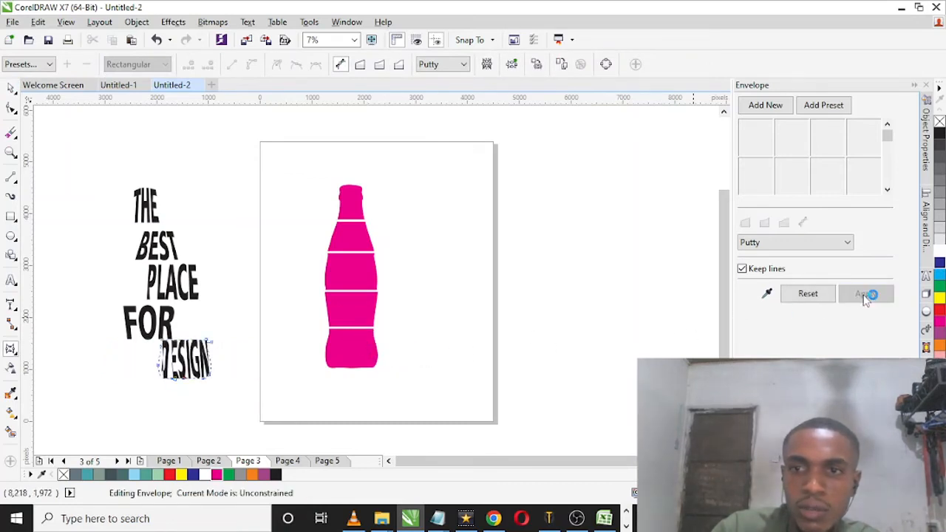
# Step: Change the envelope mapping mode of DESIGN to Vertical and apply it
pyautogui.click(777, 243)
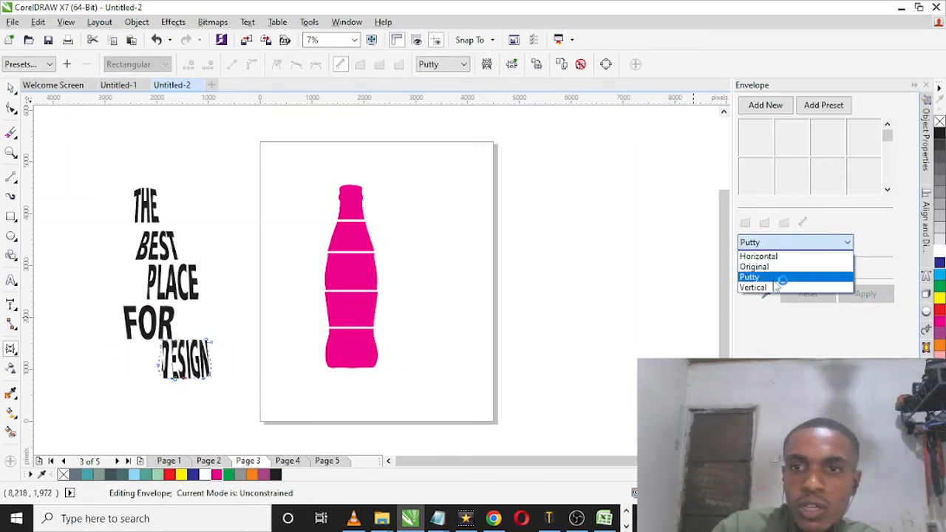
pyautogui.click(775, 287)
pyautogui.click(865, 293)
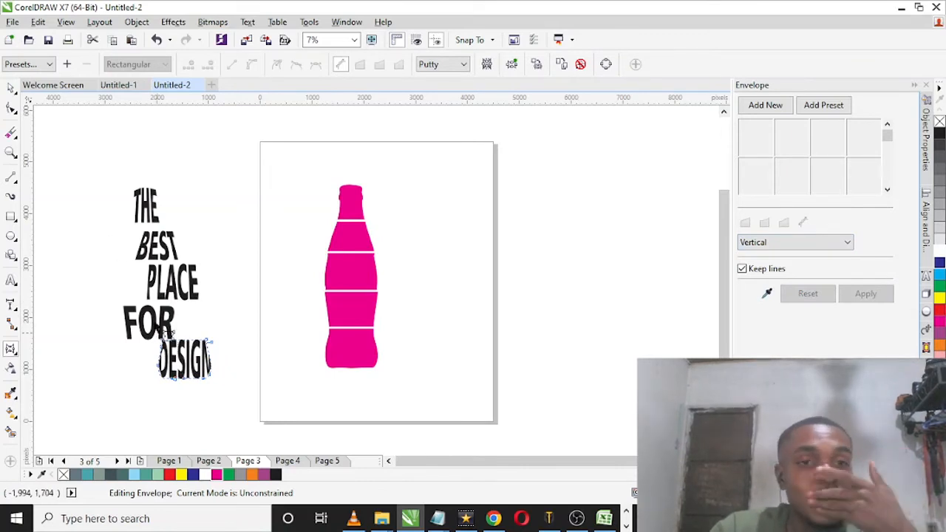
pyautogui.click(15, 92)
pyautogui.click(89, 150)
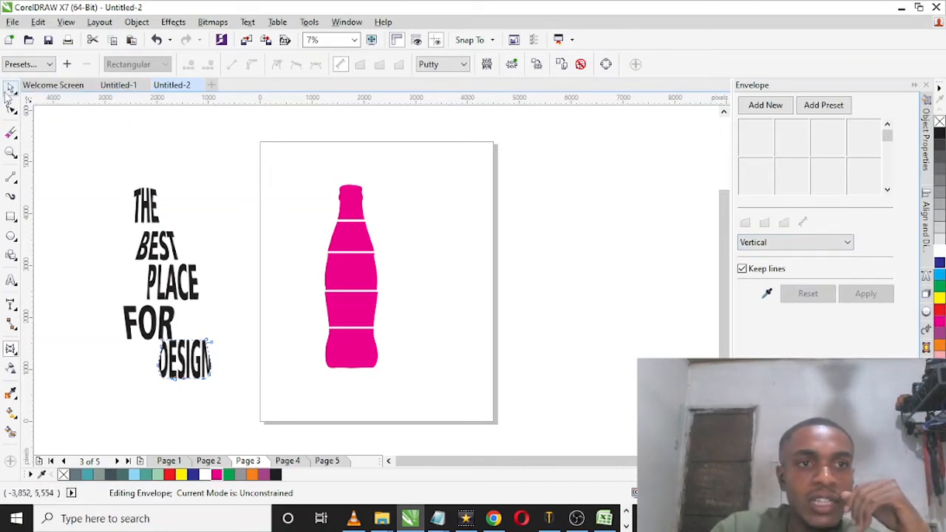
# Step: Center the word THE on the bottle's top band and BEST on the second band
pyautogui.click(12, 88)
pyautogui.click(146, 205)
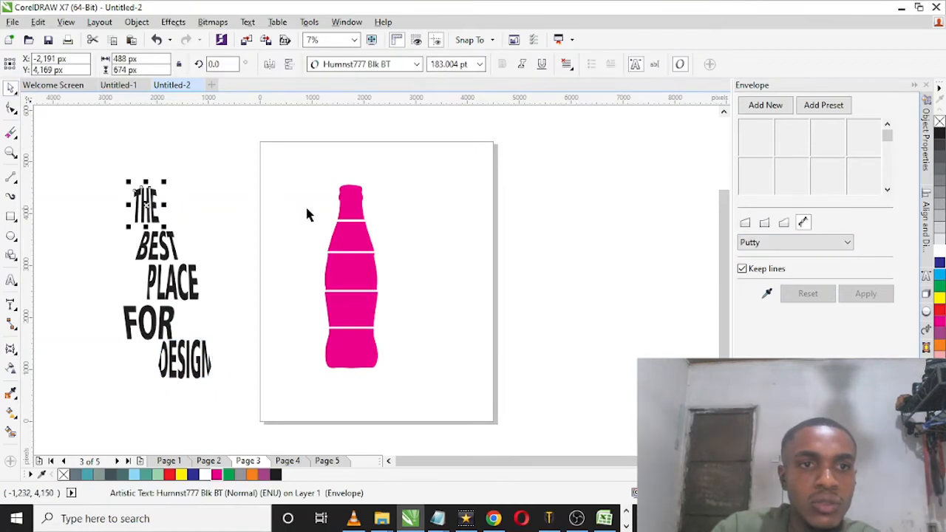
pyautogui.keyDown('shift'); pyautogui.click(355, 212); pyautogui.keyUp('shift')
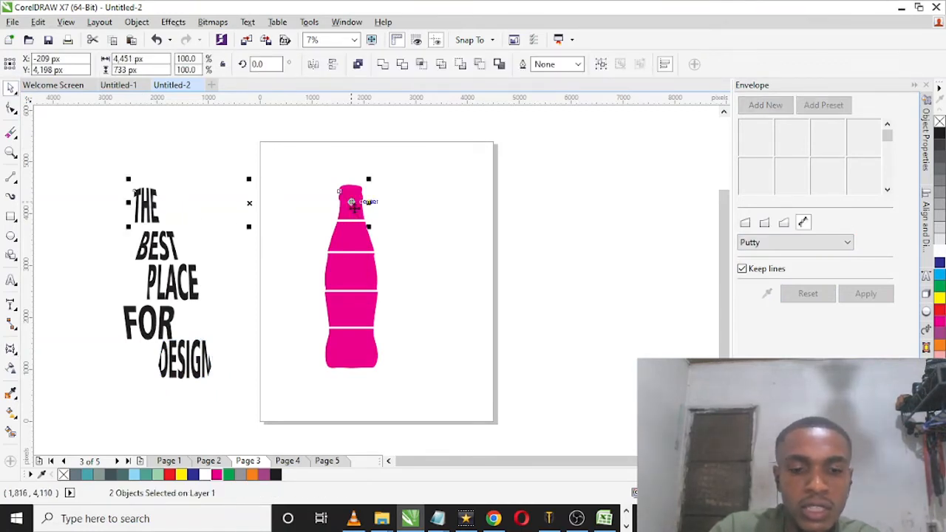
pyautogui.click(351, 203)
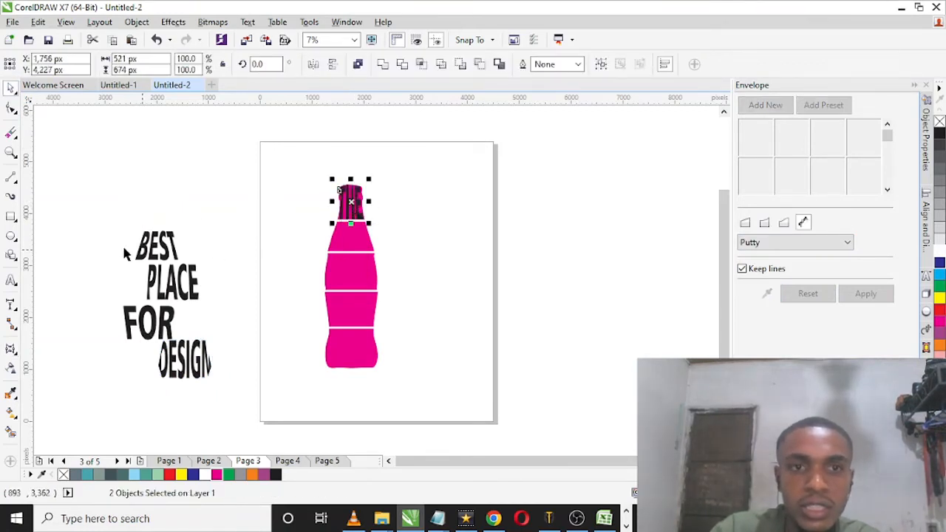
pyautogui.click(153, 249)
pyautogui.keyDown('shift'); pyautogui.click(346, 231); pyautogui.keyUp('shift')
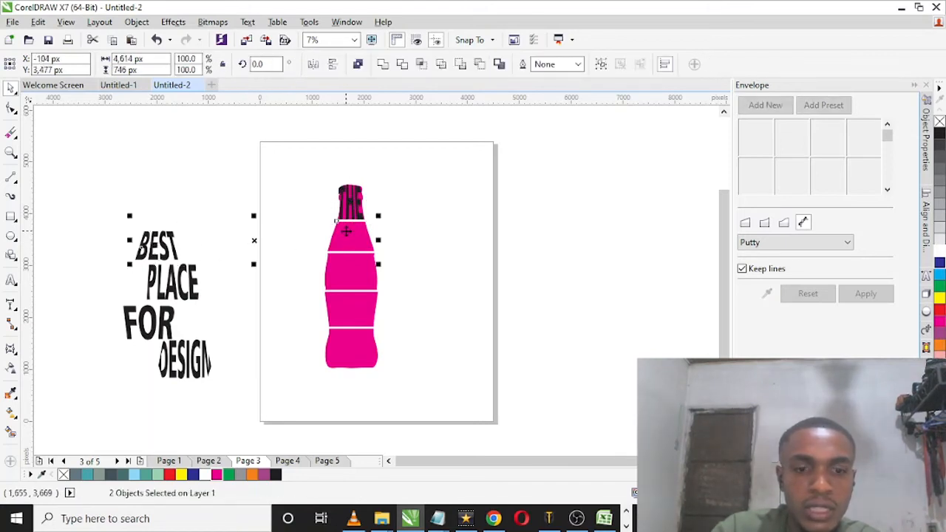
pyautogui.press('c')
pyautogui.press('e')
# Step: Center the word PLACE on the bottle's third band and FOR on the fourth band
pyautogui.click(174, 282)
pyautogui.keyDown('shift'); pyautogui.click(358, 281); pyautogui.keyUp('shift')
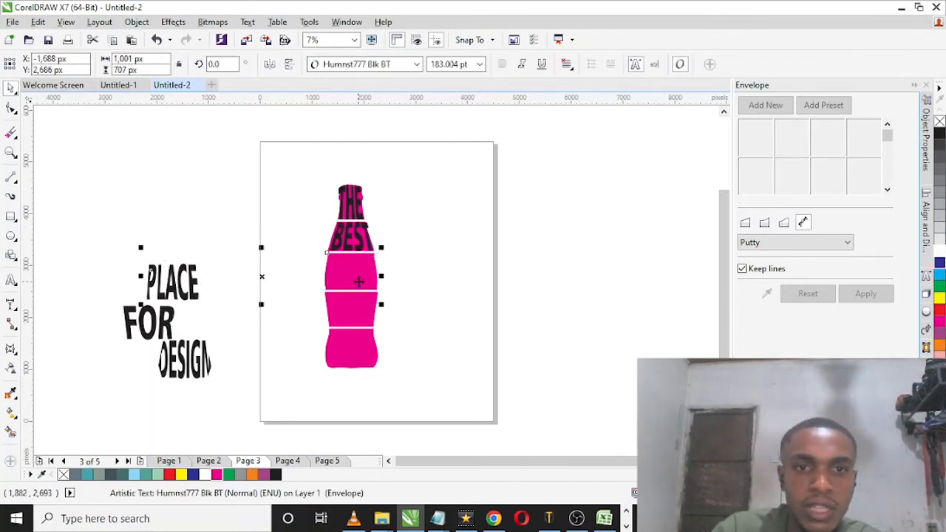
pyautogui.press('c')
pyautogui.press('e')
pyautogui.click(150, 323)
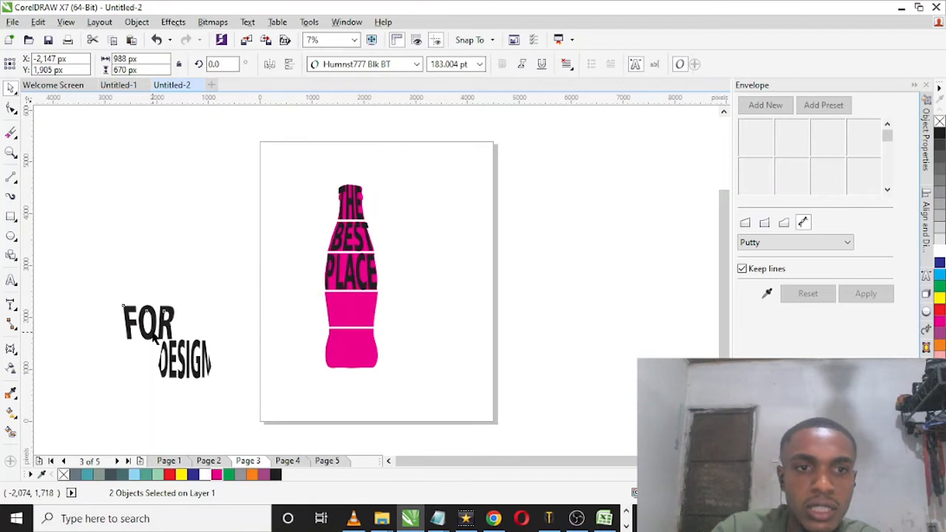
pyautogui.keyDown('shift'); pyautogui.click(355, 323); pyautogui.keyUp('shift')
pyautogui.press('c')
pyautogui.press('e')
# Step: Center the word DESIGN on the bottle's bottom band and clear the selection
pyautogui.click(183, 360)
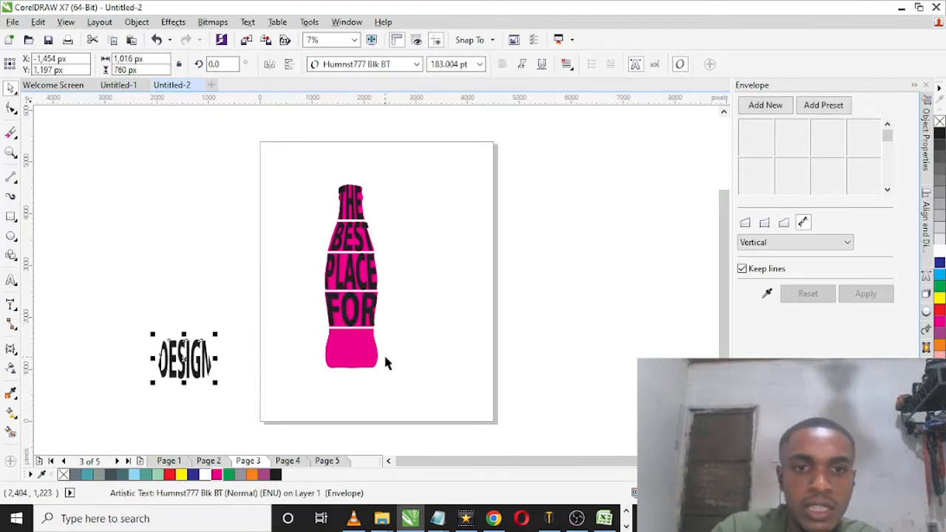
pyautogui.keyDown('shift'); pyautogui.click(383, 362); pyautogui.keyUp('shift')
pyautogui.press('c')
pyautogui.press('e')
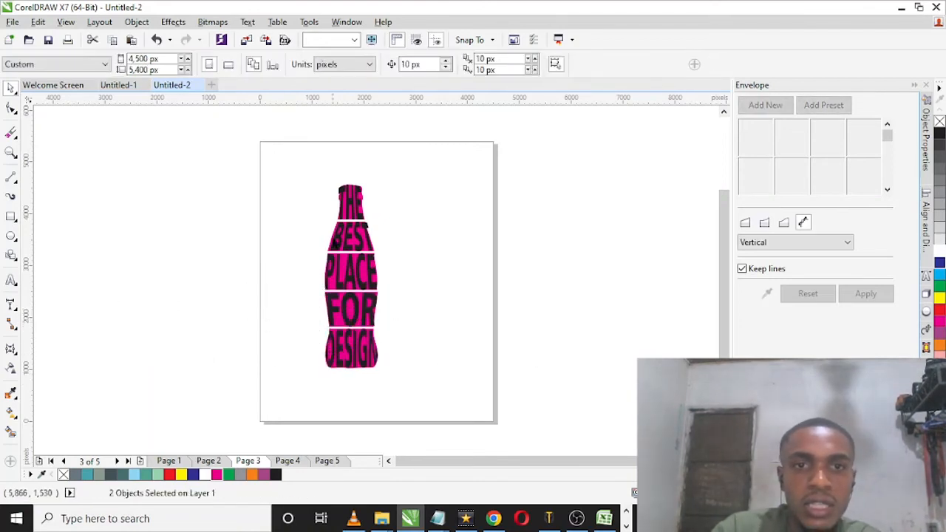
pyautogui.press('Escape')
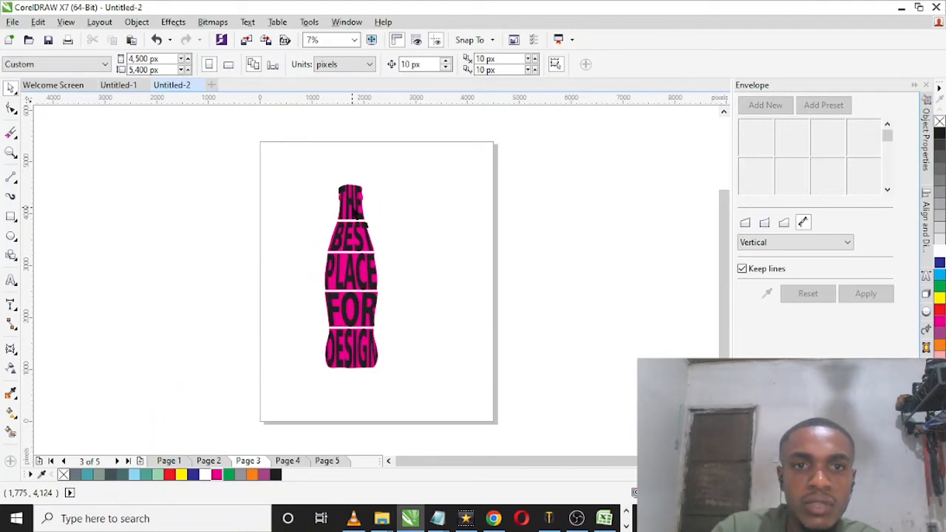
# Step: Send all five words to the back, behind the magenta bottle bands
pyautogui.click(346, 193)
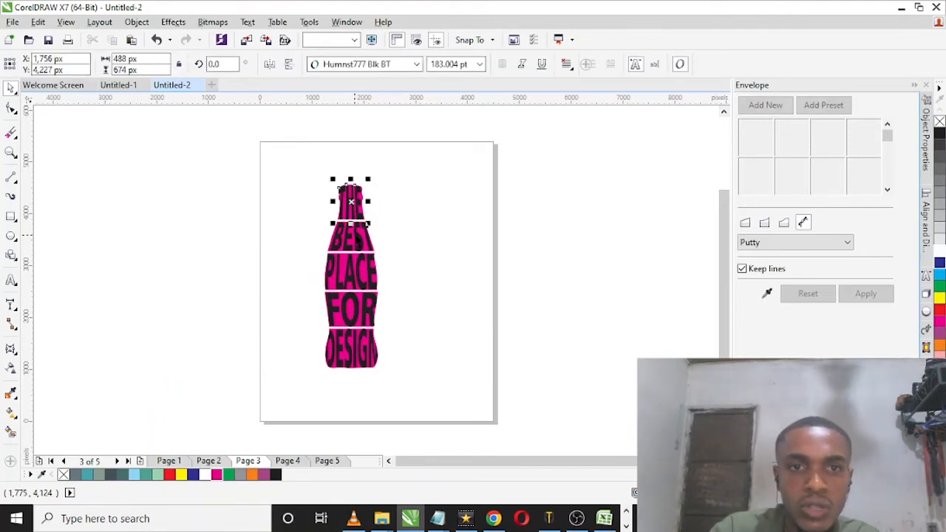
pyautogui.keyDown('shift'); pyautogui.click(337, 238); pyautogui.keyUp('shift')
pyautogui.keyDown('shift'); pyautogui.click(358, 276); pyautogui.keyUp('shift')
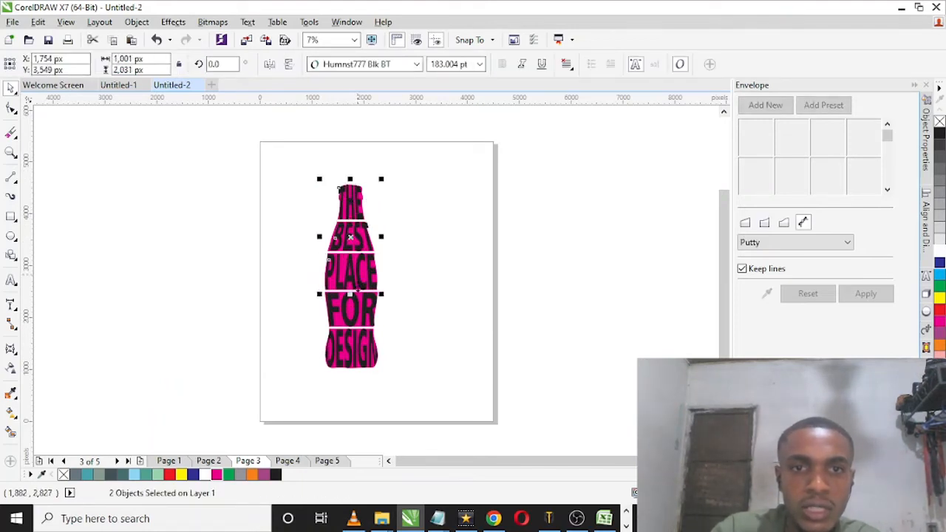
pyautogui.keyDown('shift'); pyautogui.click(352, 349); pyautogui.keyUp('shift')
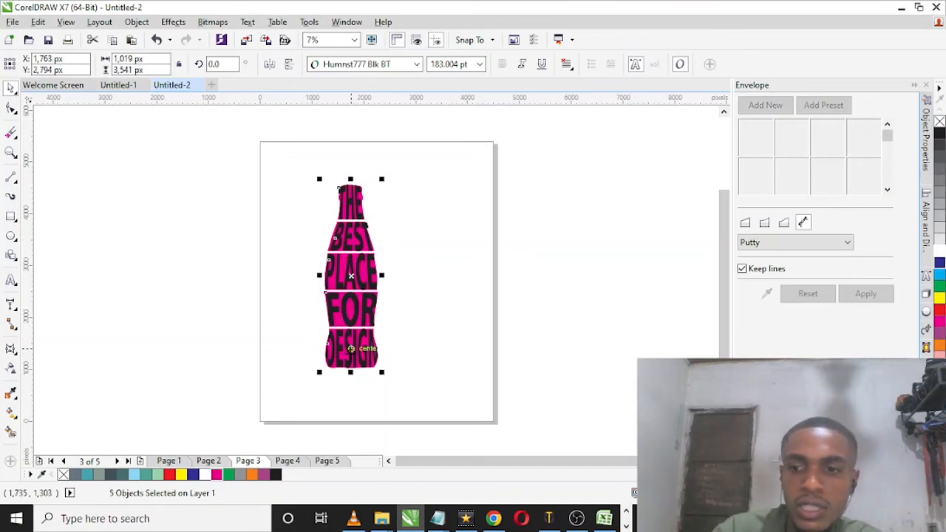
pyautogui.hotkey('shift', 'pagedown')
pyautogui.click(385, 246)
# Step: Delete the five magenta bottle bands, leaving only the shaped words
pyautogui.click(360, 203)
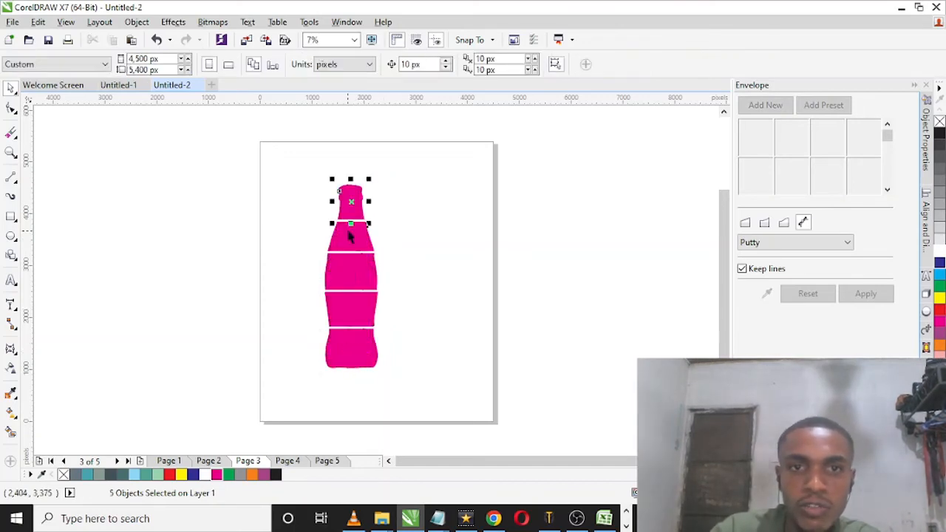
pyautogui.keyDown('shift'); pyautogui.click(347, 237); pyautogui.keyUp('shift')
pyautogui.keyDown('shift'); pyautogui.click(348, 269); pyautogui.keyUp('shift')
pyautogui.keyDown('shift'); pyautogui.click(350, 309); pyautogui.keyUp('shift')
pyautogui.keyDown('shift'); pyautogui.click(351, 348); pyautogui.keyUp('shift')
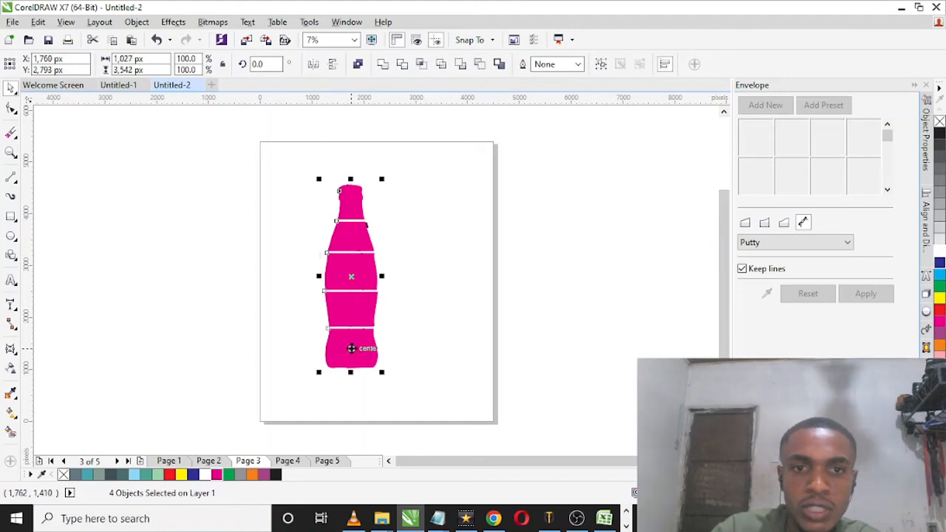
pyautogui.press('Delete')
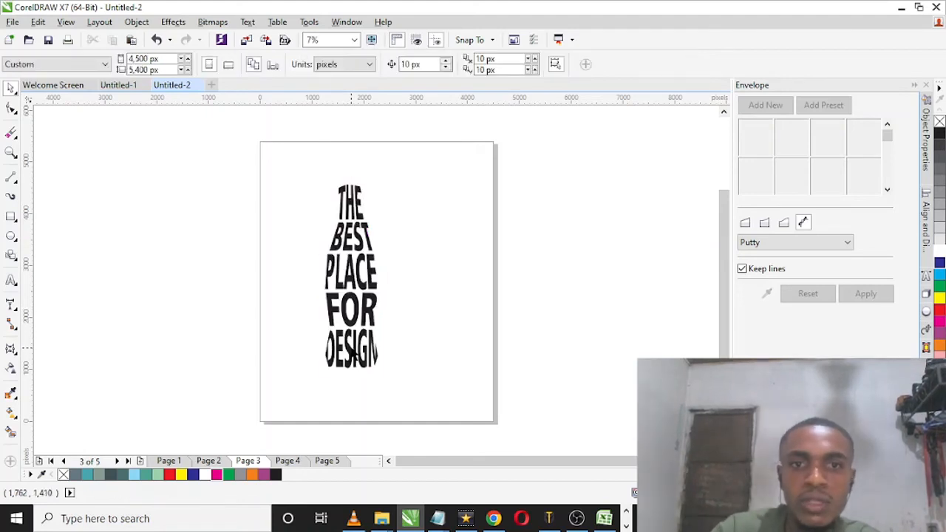
# Step: Fill all five words of the bottle lettering with red
pyautogui.moveTo(249, 174); pyautogui.dragTo(439, 389)
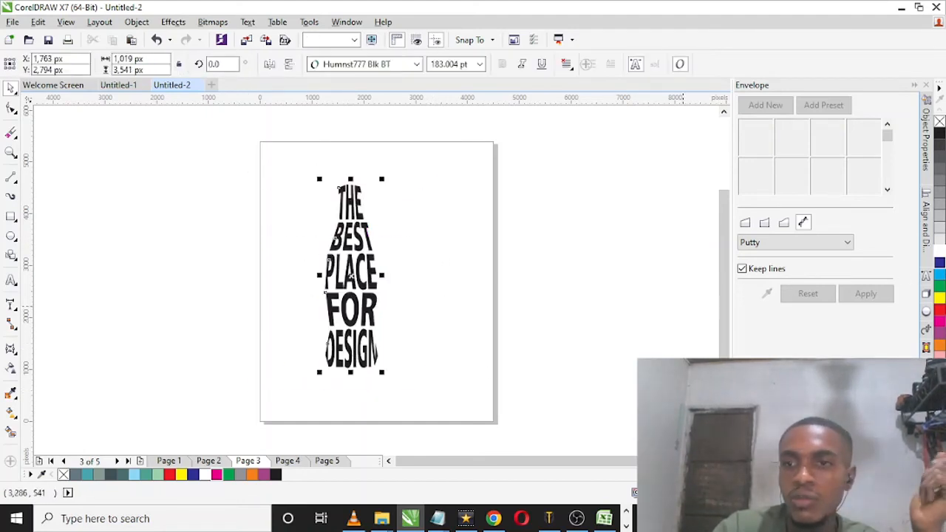
pyautogui.click(939, 308)
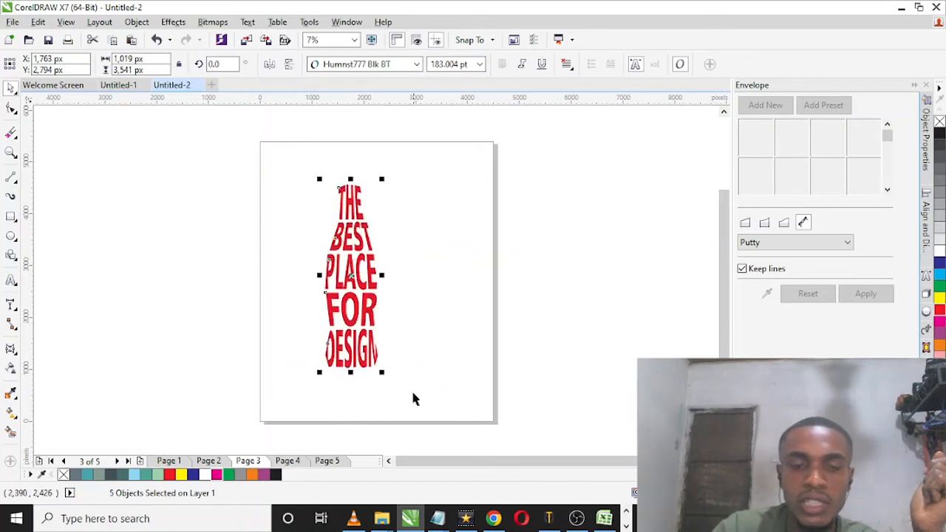
pyautogui.click(451, 358)
# Step: Enlarge the red DOG artwork on Page 2 and reposition it on the page
pyautogui.click(209, 461)
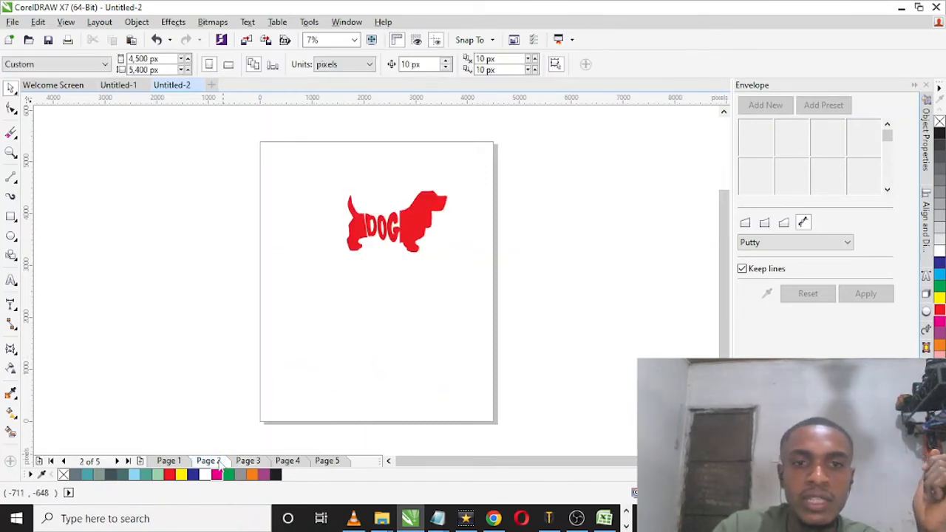
pyautogui.moveTo(301, 164); pyautogui.dragTo(459, 274)
pyautogui.click(142, 428)
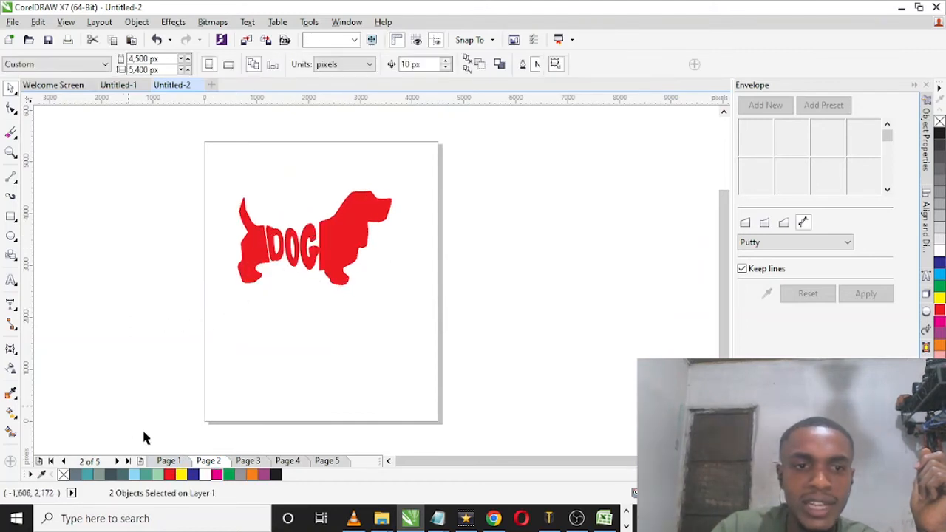
# Step: Copy the blue wine glass from Page 1 and paste it onto a new page added after Page 3
pyautogui.click(168, 460)
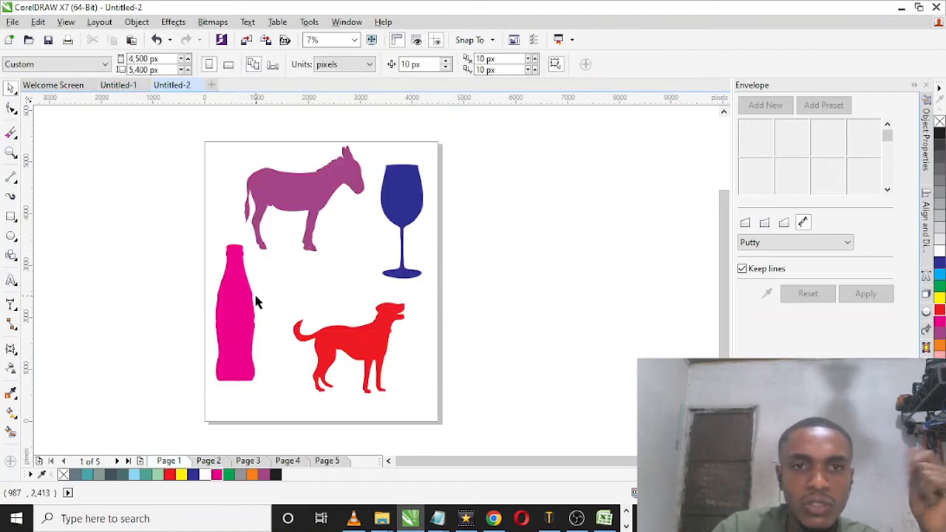
pyautogui.moveTo(466, 159); pyautogui.dragTo(348, 295)
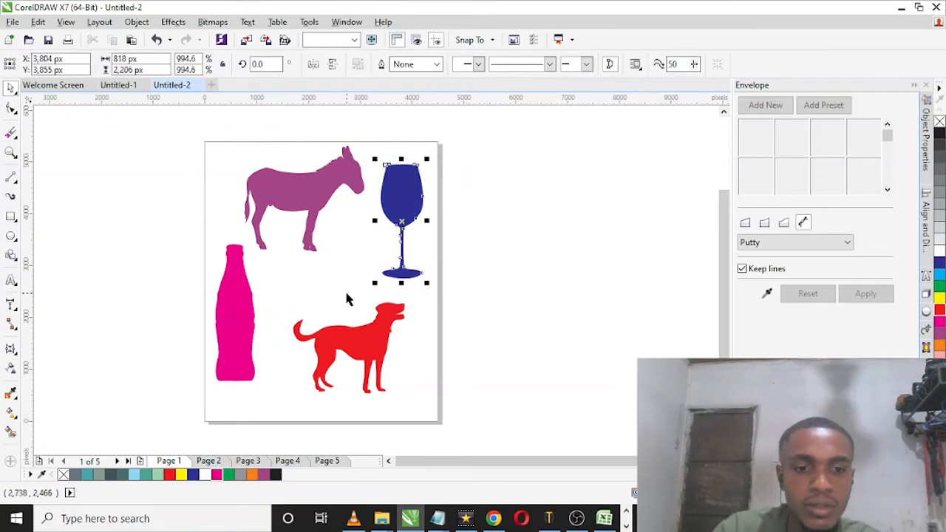
pyautogui.click(208, 460)
pyautogui.click(248, 461)
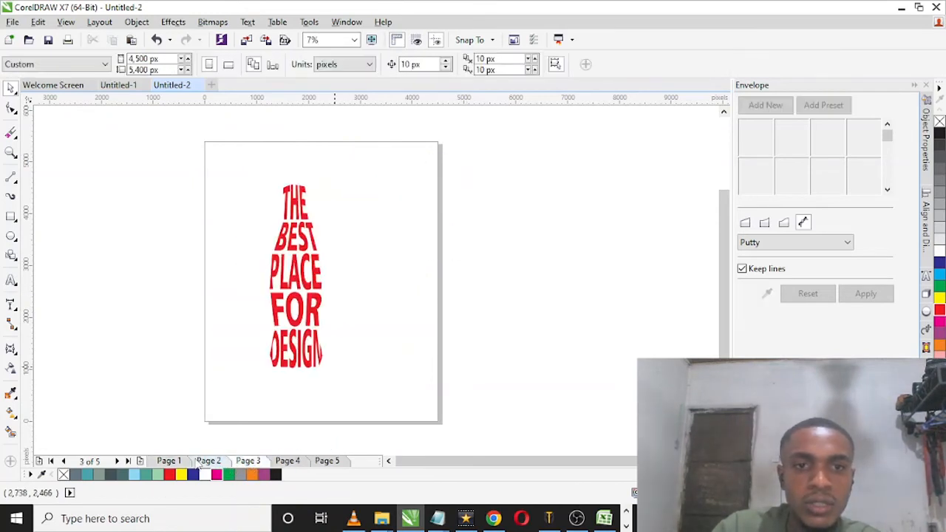
pyautogui.click(141, 461)
pyautogui.hotkey('ctrl', 'v')
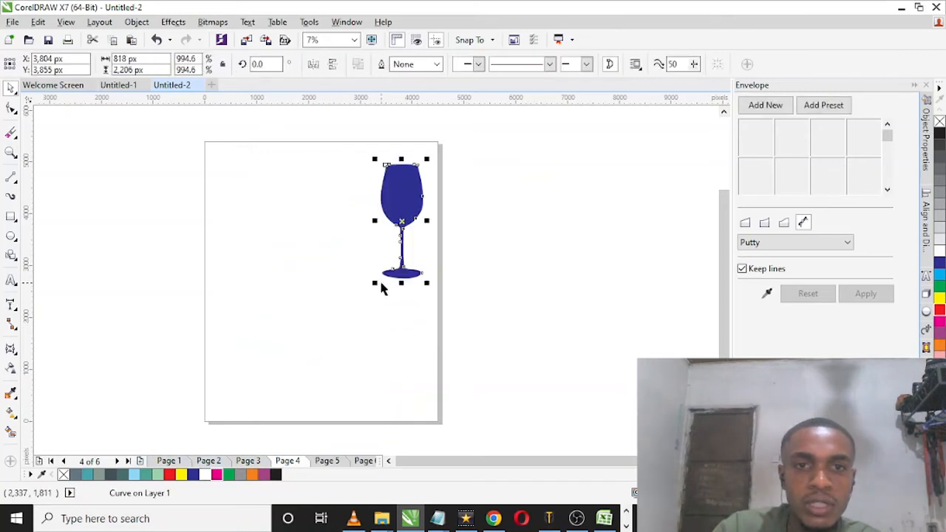
# Step: Enlarge the wine glass to about 1,583 × 4,270 px and reposition it on the page
pyautogui.moveTo(375, 282); pyautogui.dragTo(258, 389)
pyautogui.moveTo(397, 247); pyautogui.dragTo(375, 249)
pyautogui.click(71, 172)
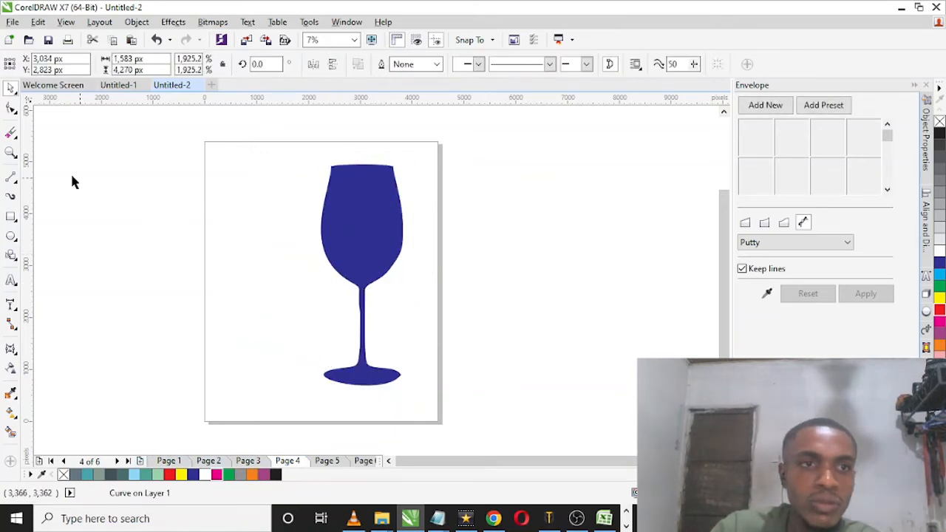
# Step: Draw a thin horizontal rectangle about 3,114 × 40 px across the glass where the bowl meets the stem
pyautogui.click(11, 216)
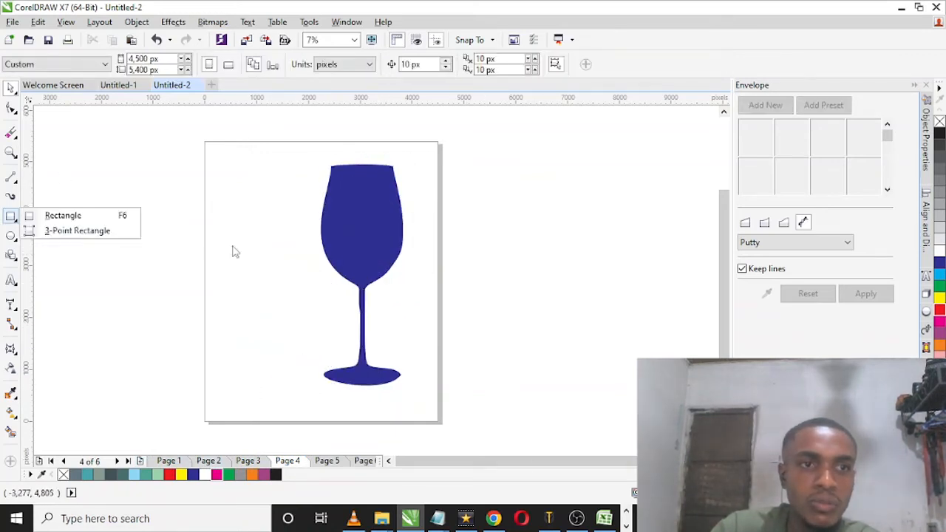
pyautogui.click(118, 217)
pyautogui.moveTo(298, 286); pyautogui.dragTo(463, 289)
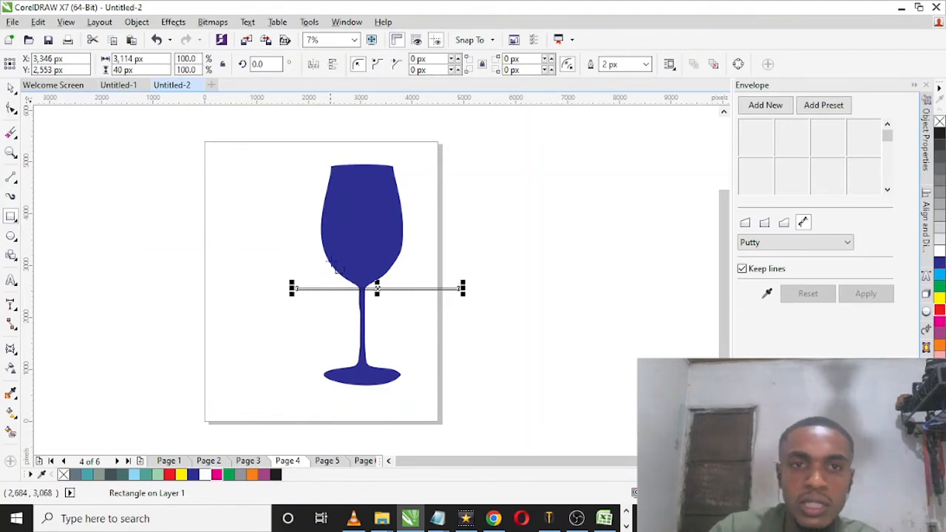
# Step: Cut the thin rectangle out of the wine glass with Back Minus Front to separate bowl and stem
pyautogui.hotkey('ctrl', 'a')
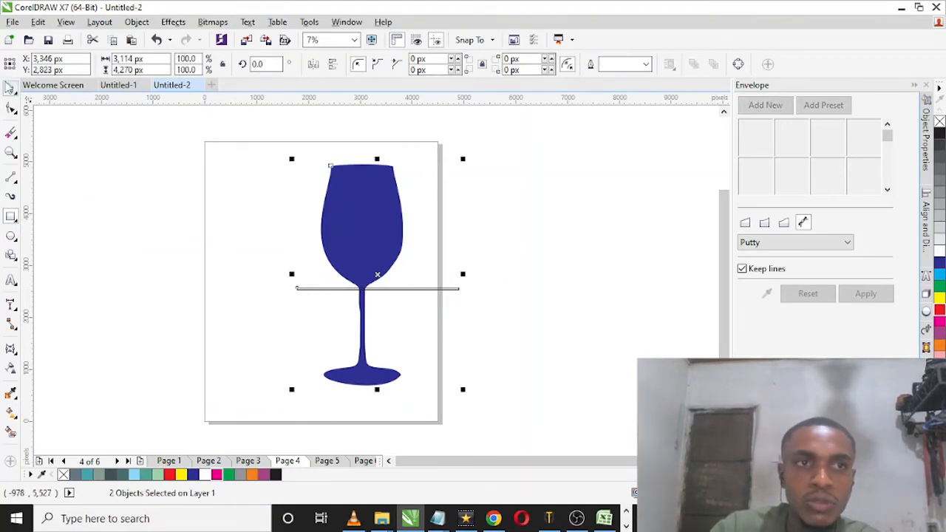
pyautogui.click(11, 88)
pyautogui.click(152, 208)
pyautogui.click(349, 248)
pyautogui.keyDown('shift'); pyautogui.click(406, 289); pyautogui.keyUp('shift')
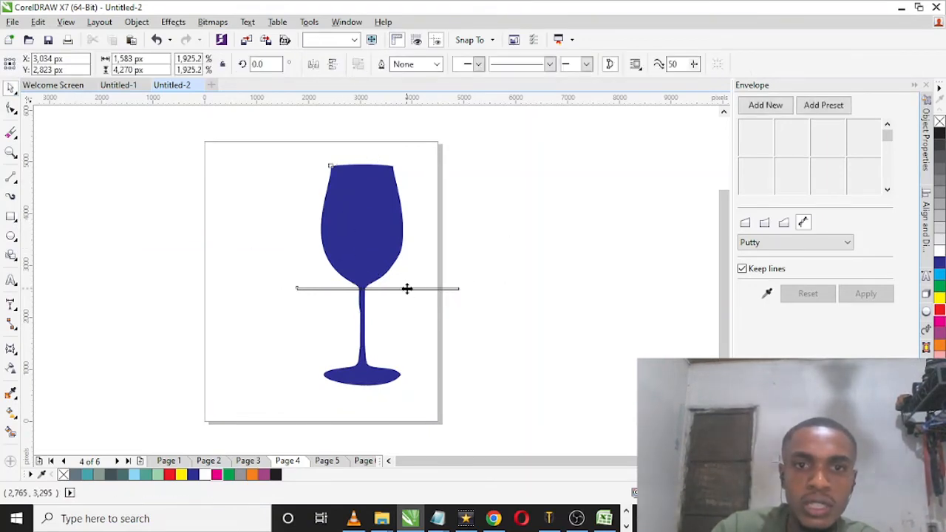
pyautogui.click(479, 65)
pyautogui.click(477, 256)
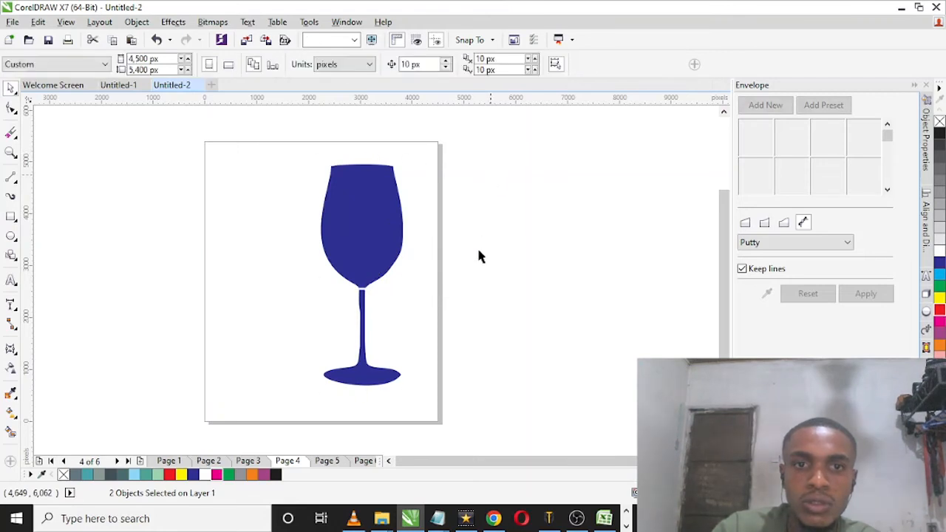
# Step: Break the cut wine glass curve apart into separate bowl and stem objects
pyautogui.click(370, 243)
pyautogui.rightClick(369, 243)
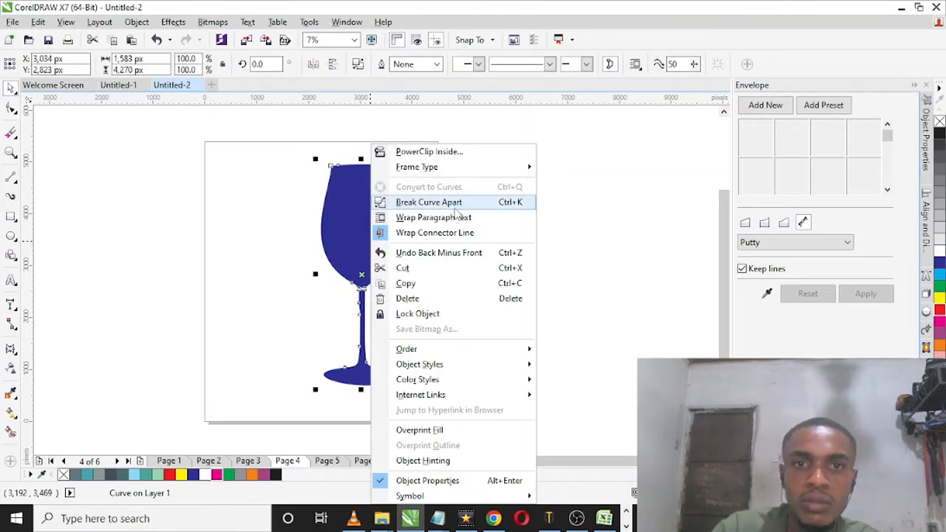
pyautogui.click(428, 202)
pyautogui.click(433, 232)
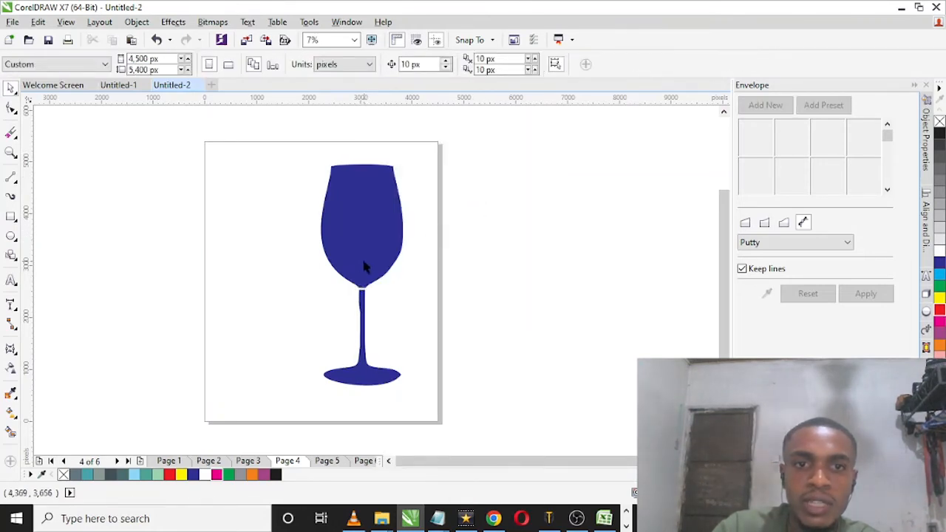
# Step: Add the artistic text GLASS in the empty area beside the page
pyautogui.click(11, 280)
pyautogui.click(82, 273)
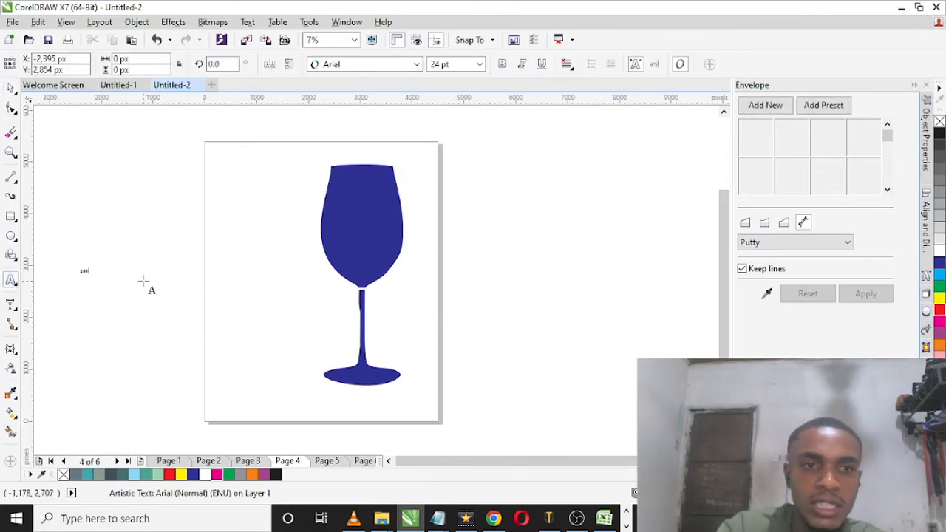
pyautogui.hotkey('ctrl', 'a')
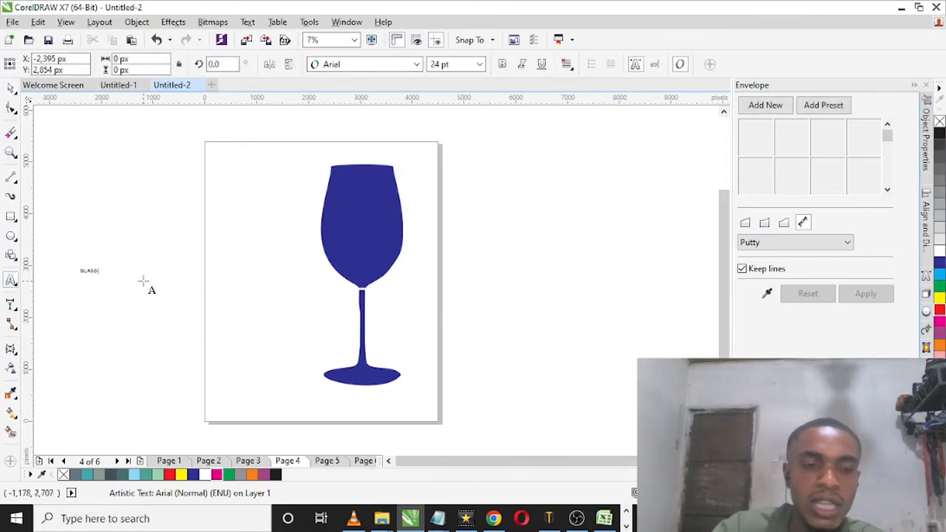
pyautogui.click(11, 87)
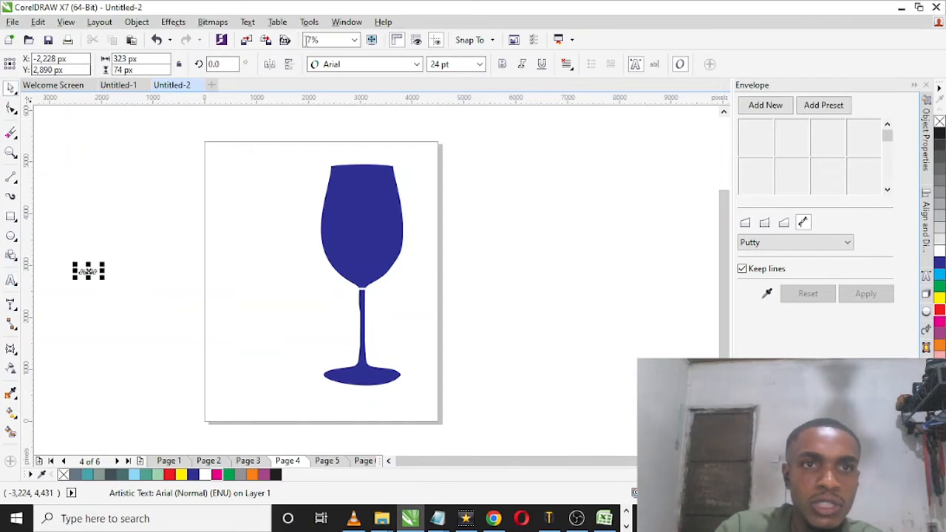
# Step: Rotate the GLASS text to 270 degrees so it reads vertically
pyautogui.click(213, 64)
pyautogui.write('2770')
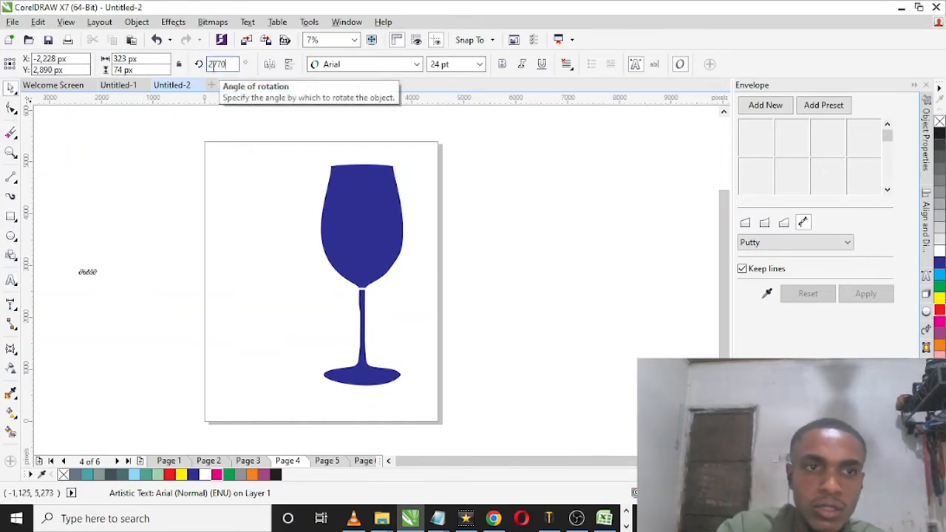
pyautogui.press('Return')
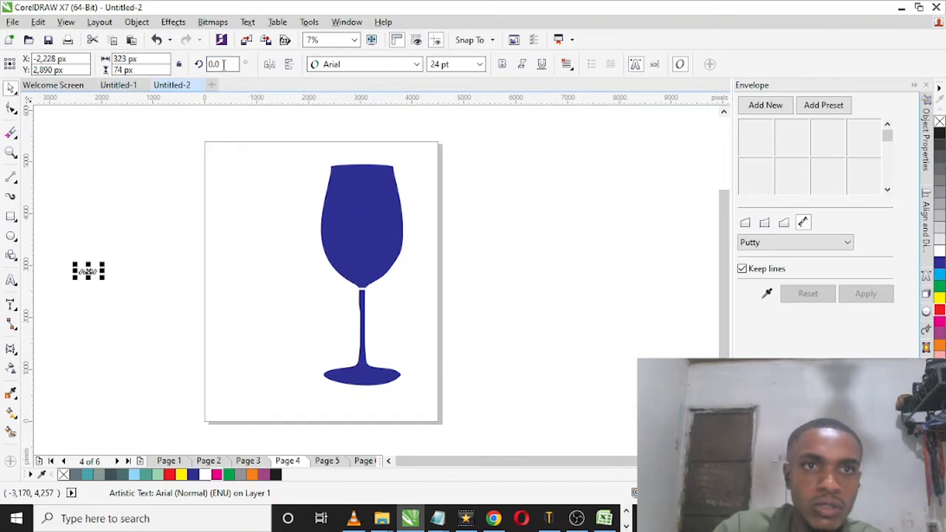
pyautogui.click(223, 64)
pyautogui.write('270')
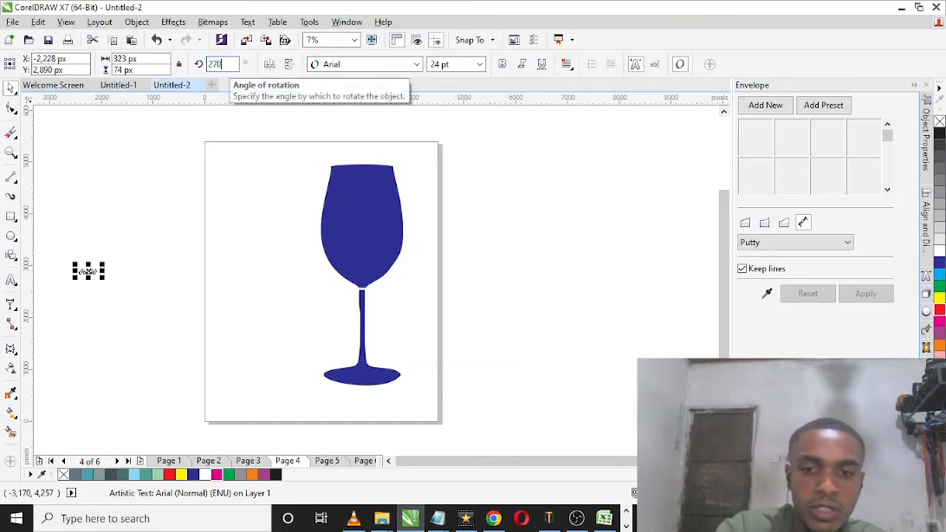
pyautogui.press('Return')
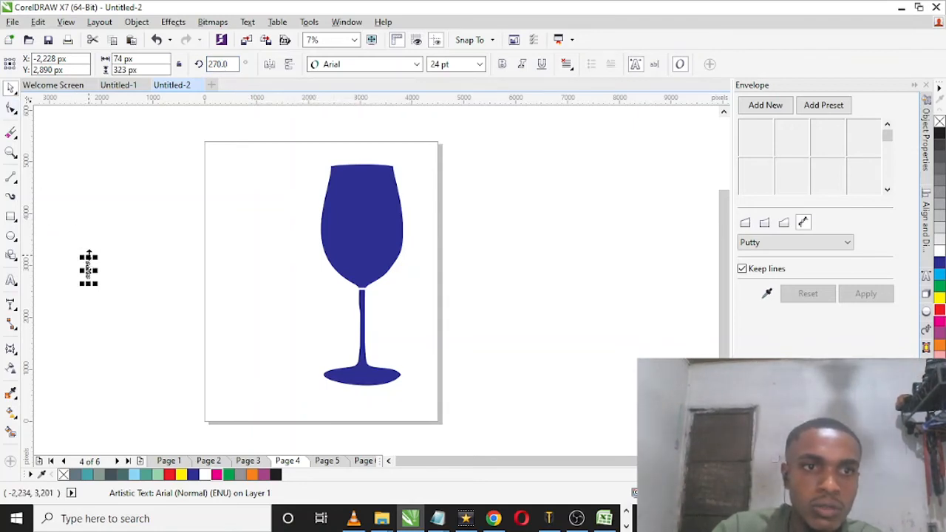
# Step: Set the vertical GLASS text in the Where School font and enlarge it to about 719 × 2,510 px beside the page
pyautogui.moveTo(89, 253); pyautogui.dragTo(126, 168)
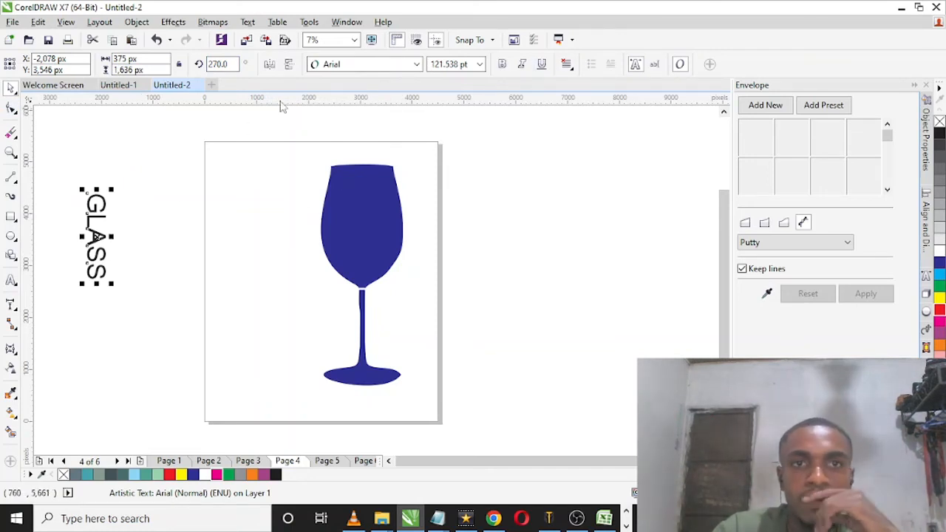
pyautogui.click(406, 67)
pyautogui.click(399, 98)
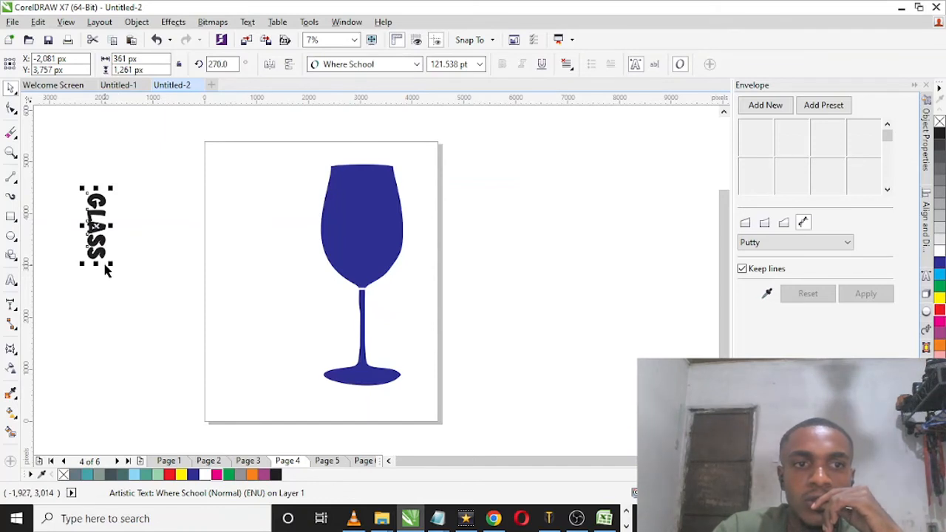
pyautogui.moveTo(111, 263); pyautogui.dragTo(208, 353)
pyautogui.moveTo(141, 368); pyautogui.dragTo(130, 327)
# Step: Create an envelope from the blue wine glass bowl and apply it to the GLASS text
pyautogui.click(767, 293)
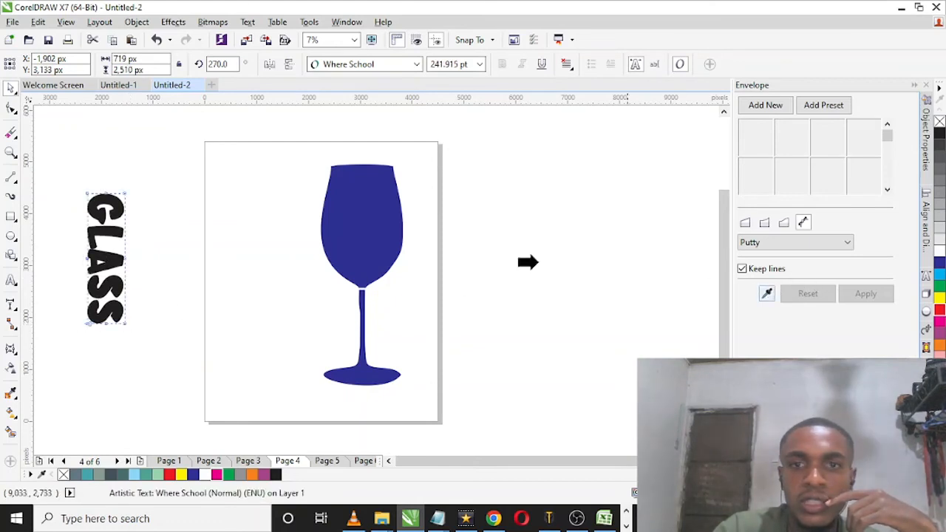
pyautogui.click(339, 236)
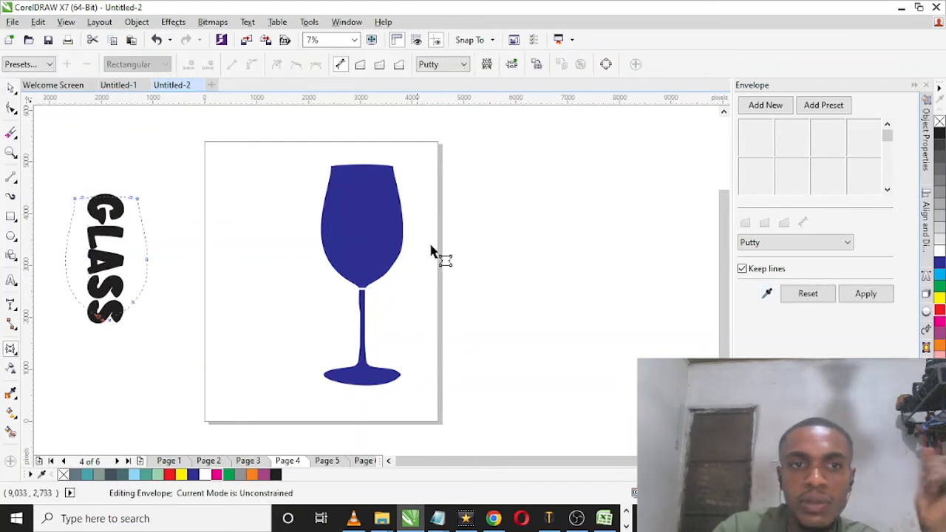
pyautogui.click(872, 292)
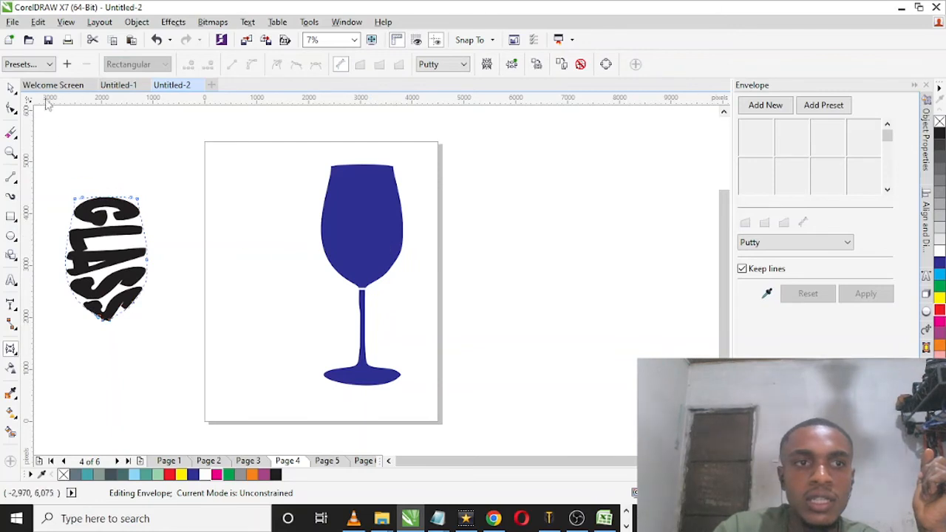
# Step: Centre the shaped GLASS text on the blue bowl horizontally and vertically, and delete the bowl behind it
pyautogui.click(11, 87)
pyautogui.keyDown('shift'); pyautogui.click(377, 216); pyautogui.keyUp('shift')
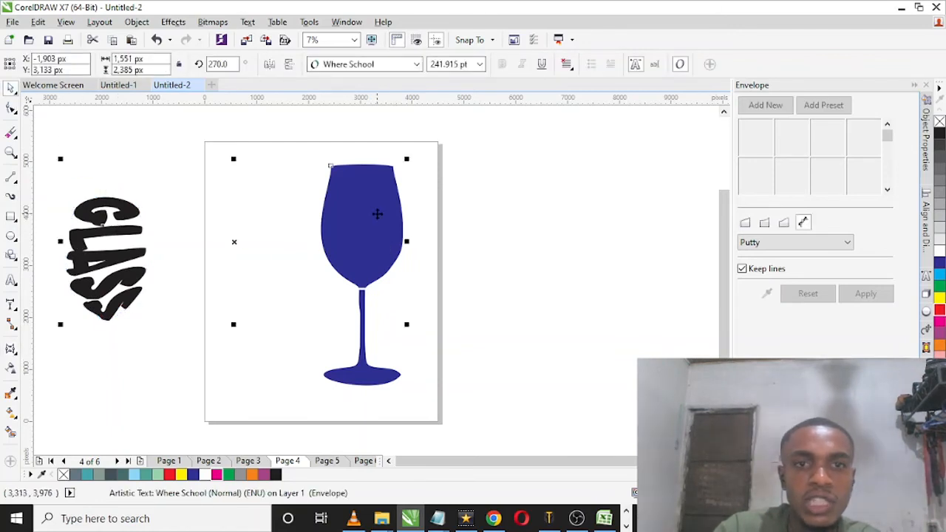
pyautogui.press('c')
pyautogui.press('e')
pyautogui.click(490, 238)
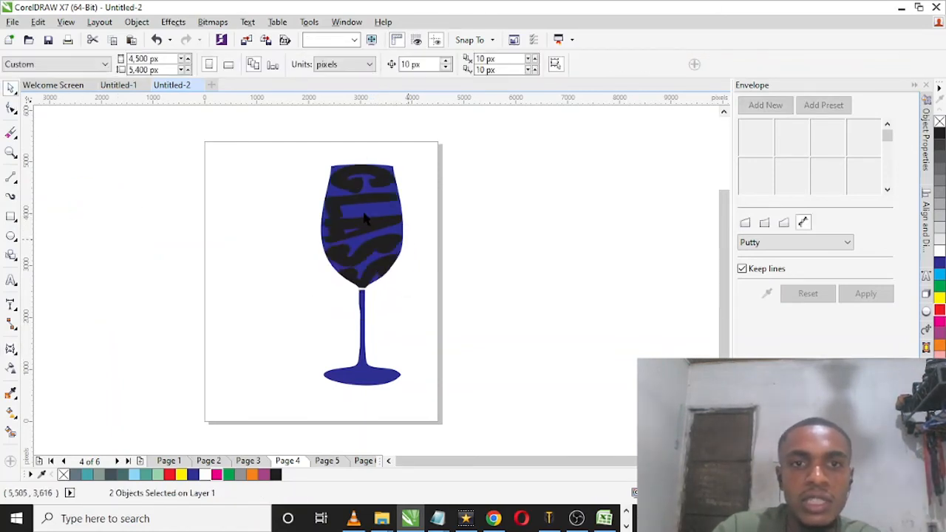
pyautogui.click(364, 215)
pyautogui.press('Delete')
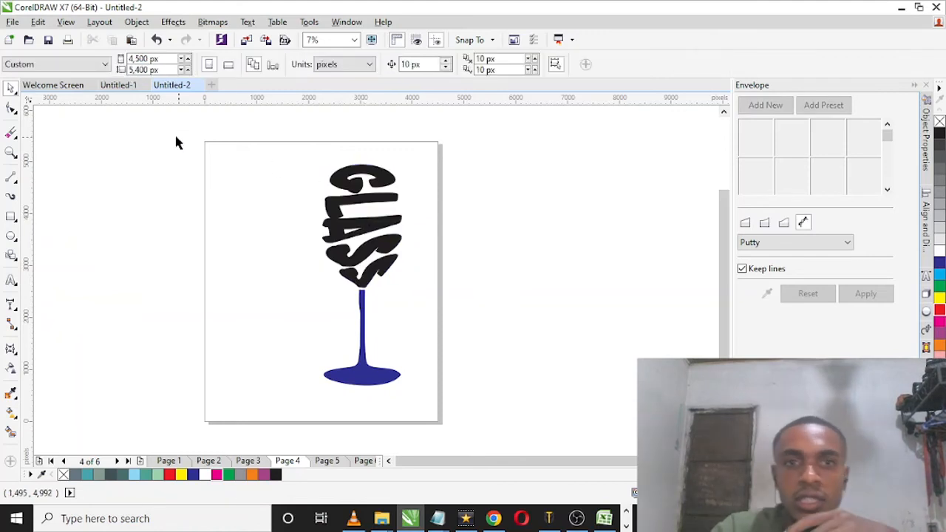
# Step: Fill the GLASS lettering and the stem with red and move them together towards the page's horizontal centre
pyautogui.moveTo(175, 136); pyautogui.dragTo(561, 449)
pyautogui.click(939, 310)
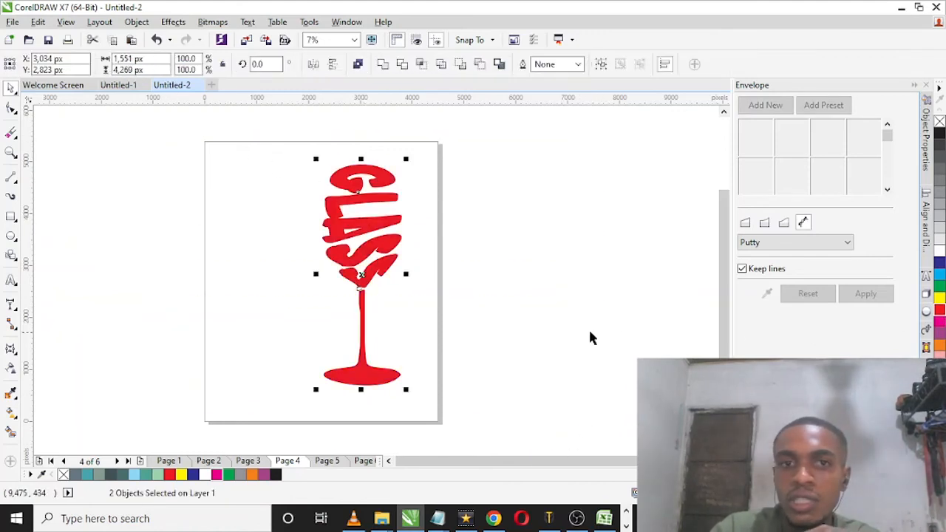
pyautogui.moveTo(391, 277); pyautogui.dragTo(323, 273)
pyautogui.click(480, 277)
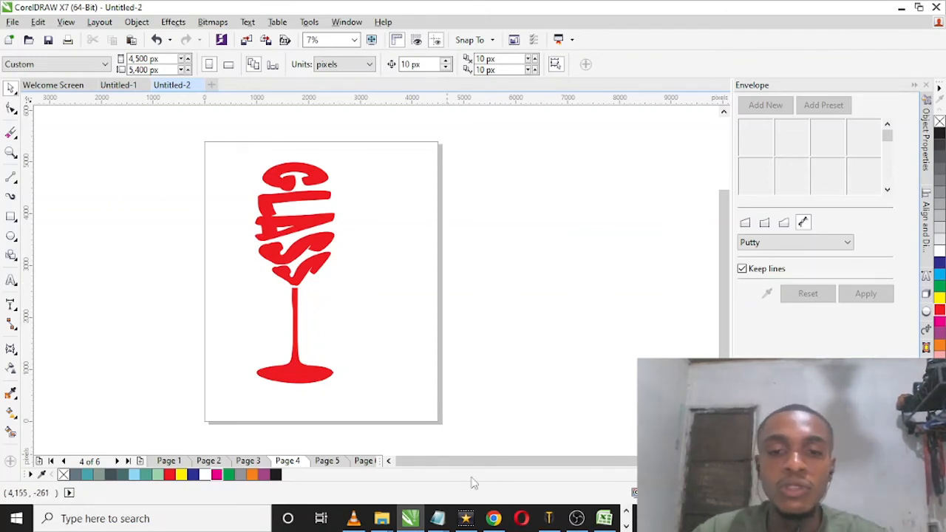
# Step: Switch to Chrome and look through the course listings on the Gumroad store page
pyautogui.click(493, 518)
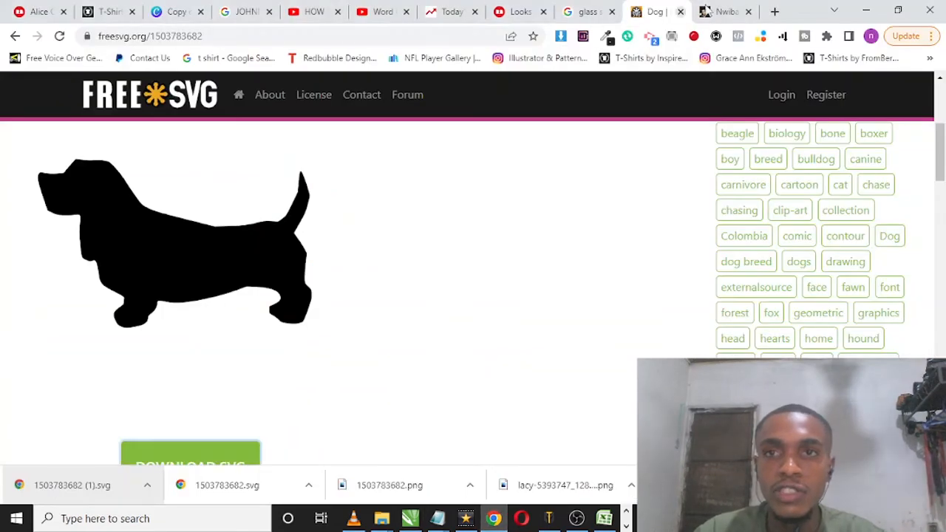
pyautogui.click(716, 11)
pyautogui.scroll(-3, 467, 314)
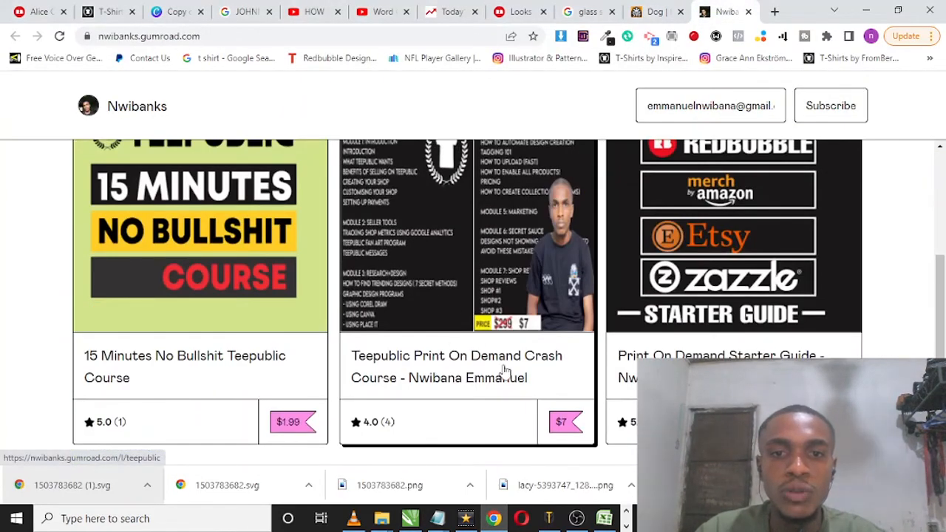
pyautogui.scroll(2, 468, 355)
# Step: View the Teepublic Print On Demand Crash Course outline in a new tab, and look over the store's Print On Demand Starter Guide
pyautogui.rightClick(468, 351)
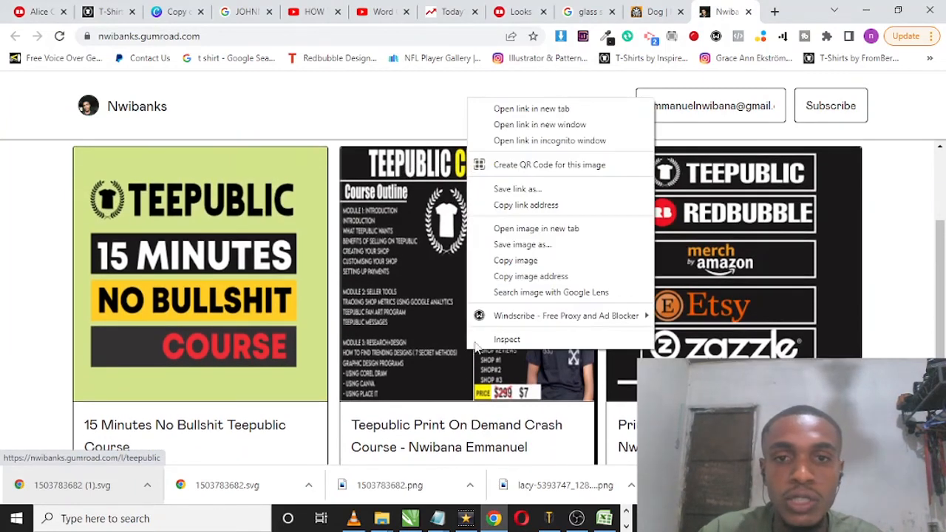
pyautogui.click(565, 108)
pyautogui.click(715, 9)
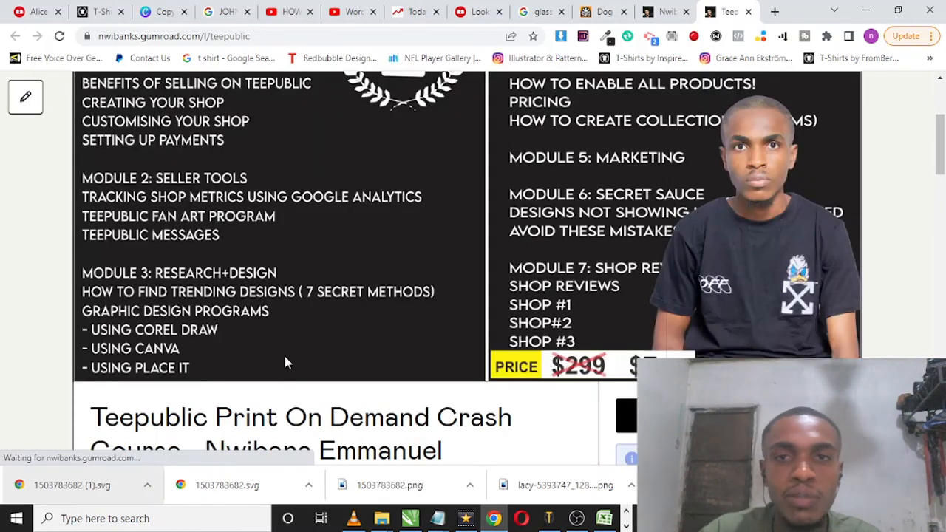
pyautogui.scroll(2, 250, 314)
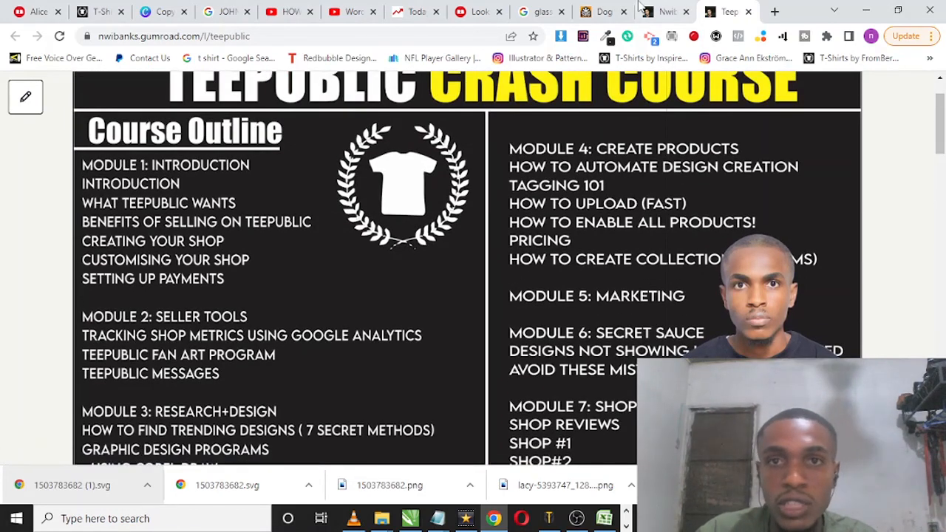
pyautogui.click(674, 9)
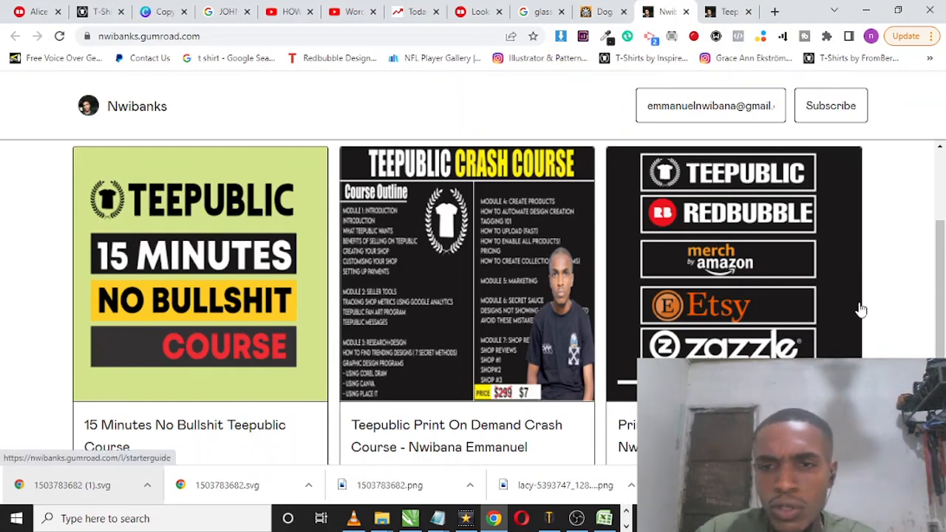
pyautogui.scroll(-1, 732, 236)
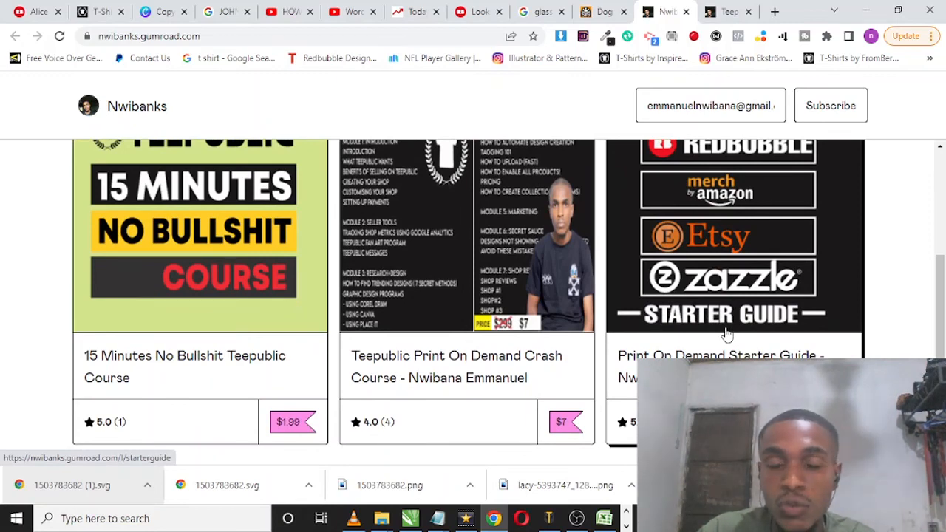
# Step: Switch to Photos and view the image global print on demand zoom meeting (4).png
pyautogui.click(625, 525)
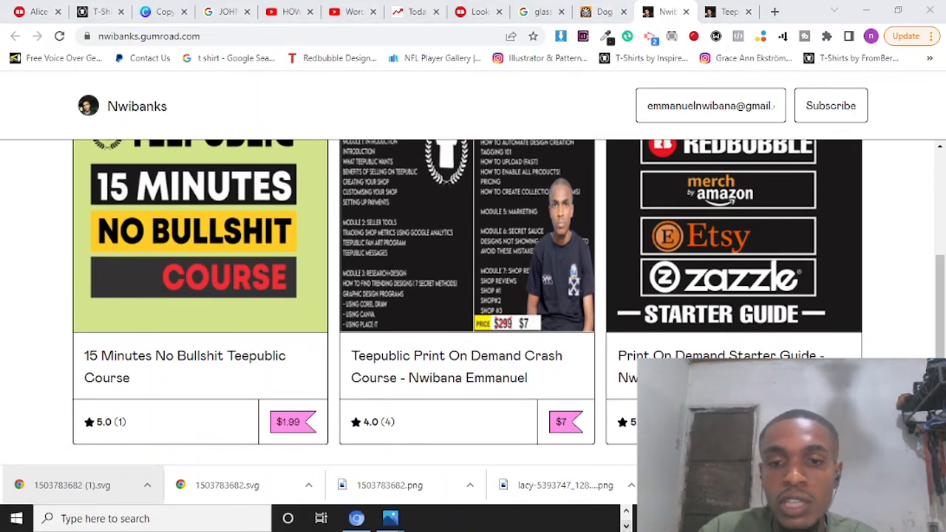
pyautogui.moveTo(399, 522)
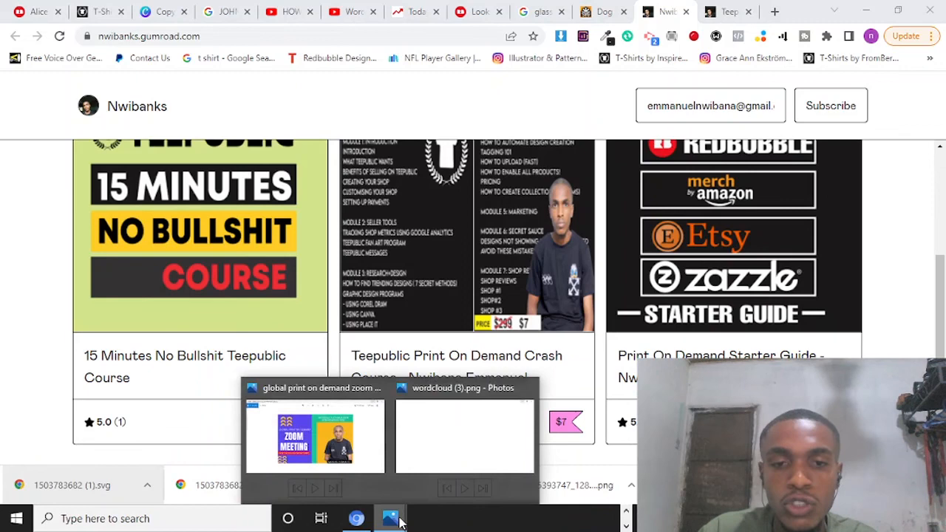
pyautogui.click(356, 434)
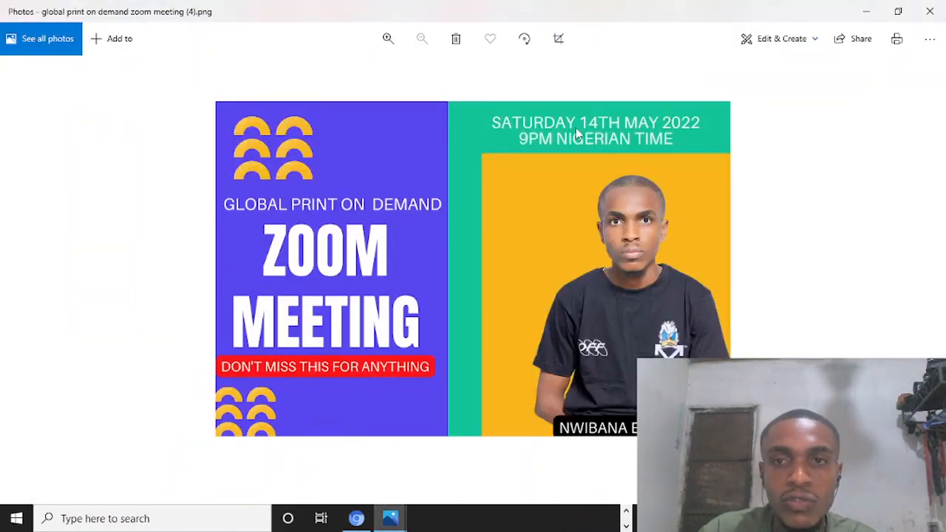